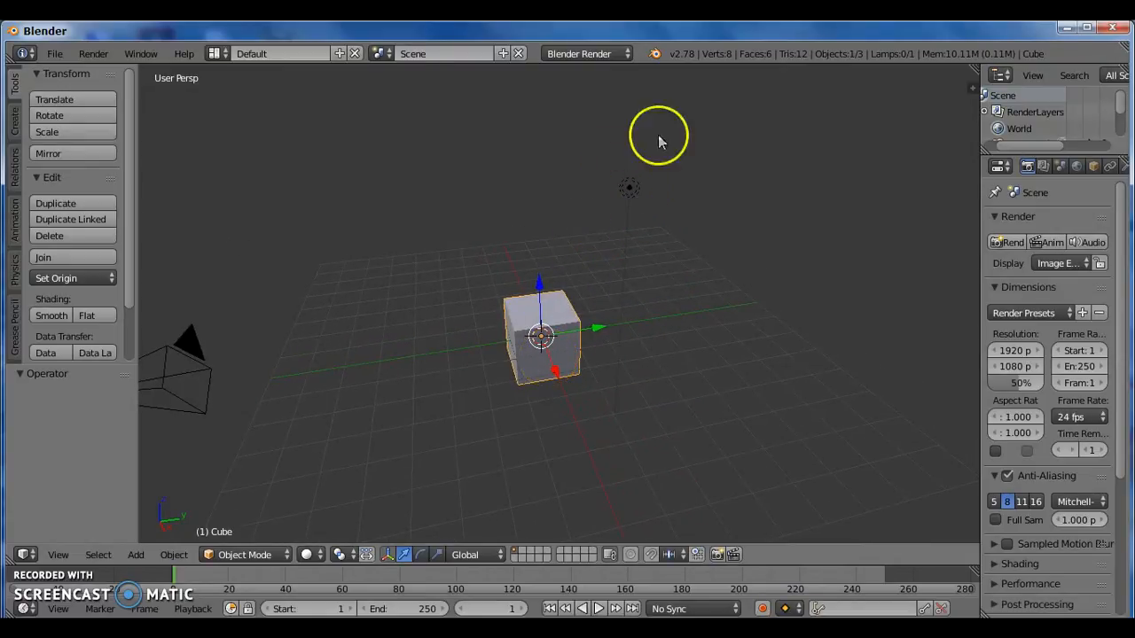
Delete the lamp from the scene.
{"action": "right_click", "coordinate": [633, 194]}
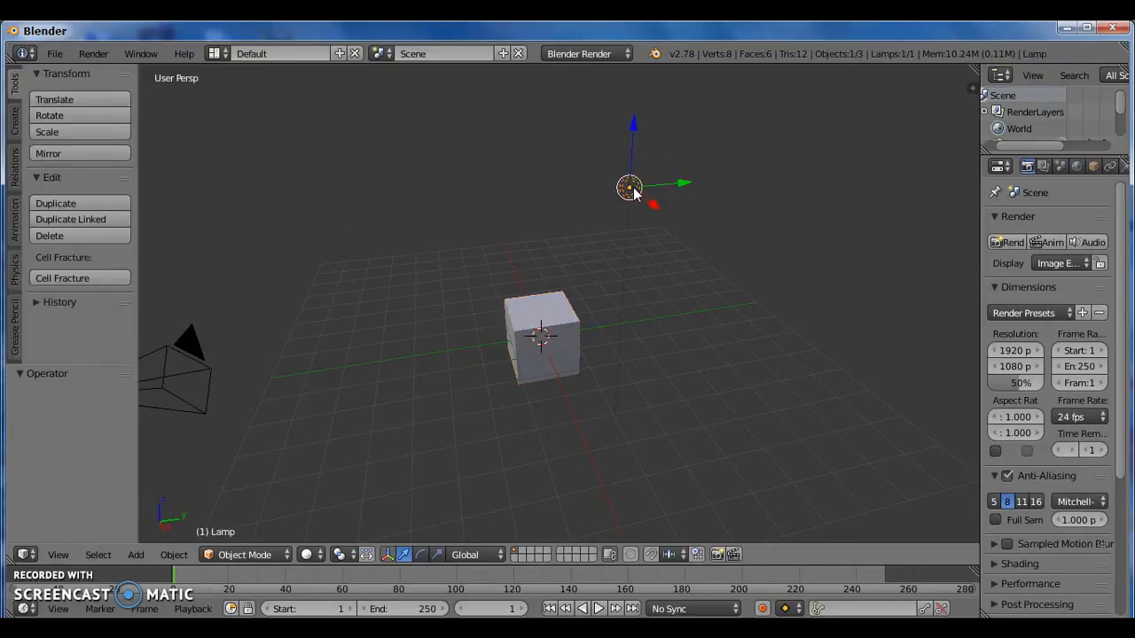
{"action": "key", "text": "x"}
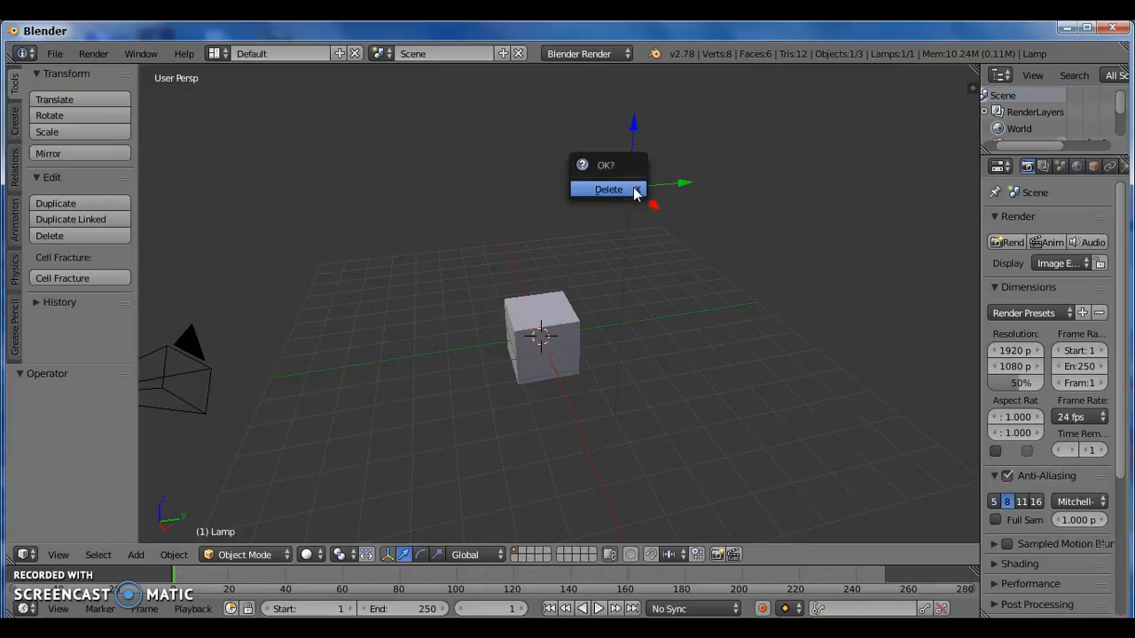
{"action": "left_click", "coordinate": [633, 189]}
Scale the cube down uniformly to about 0.67 of its size.
{"action": "right_click", "coordinate": [552, 328]}
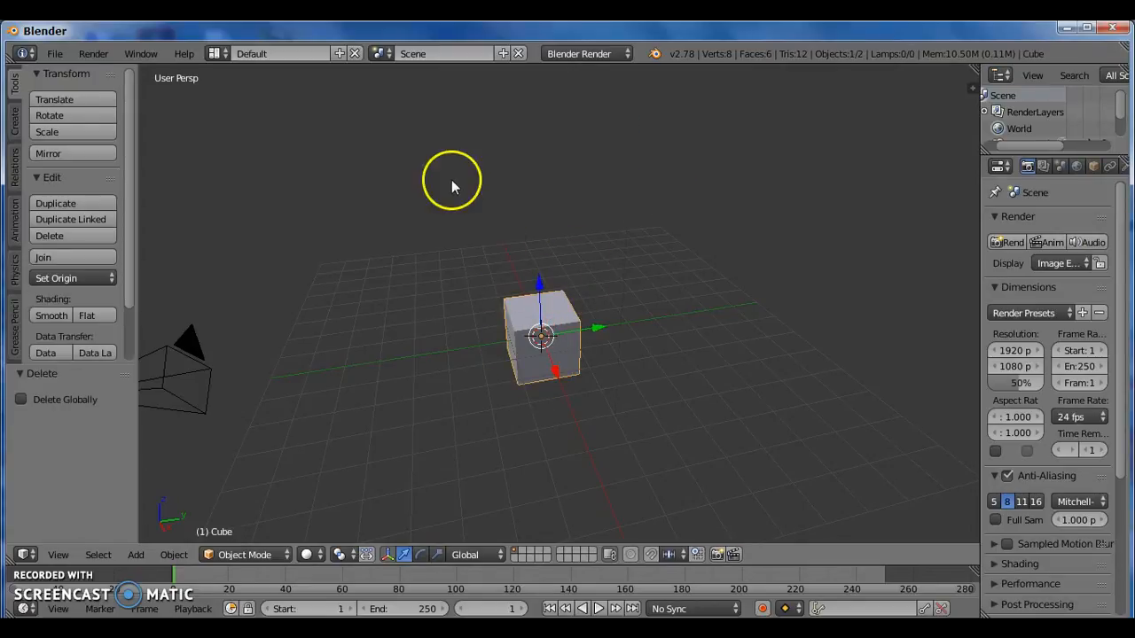
{"action": "key", "text": "s"}
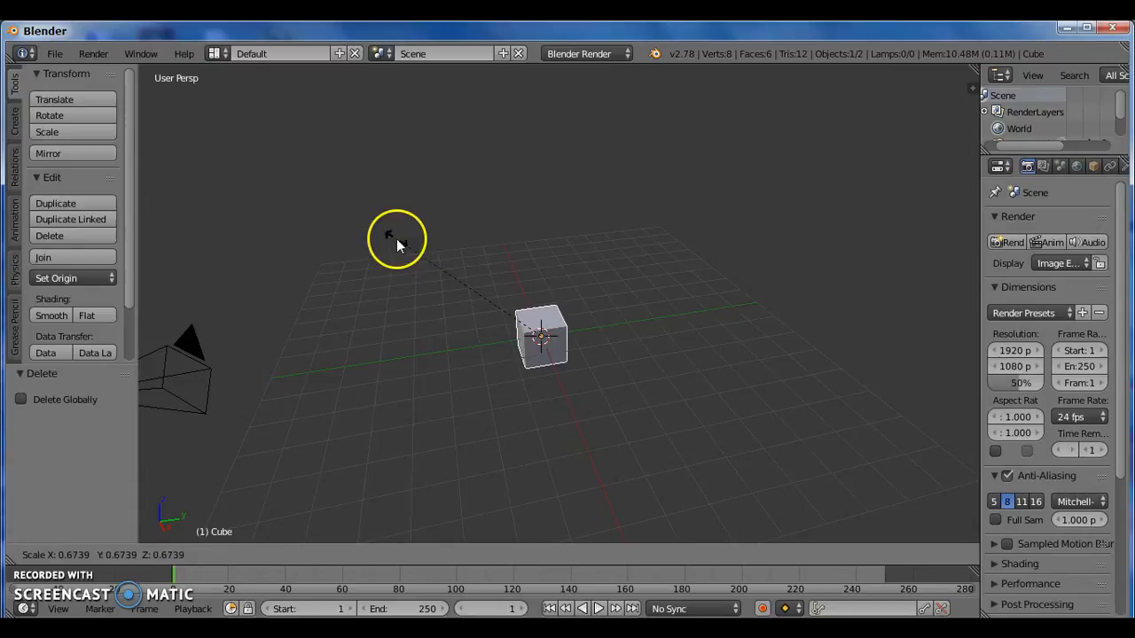
{"action": "left_click", "coordinate": [397, 238]}
Move the cube to the near corner of the grid, about -7.1 along Y, along X to the edge, and about 0.8 up.
{"action": "left_click_drag", "start_coordinate": [599, 329], "coordinate": [362, 359]}
{"action": "middle_click_drag", "start_coordinate": [363, 359], "coordinate": [591, 331]}
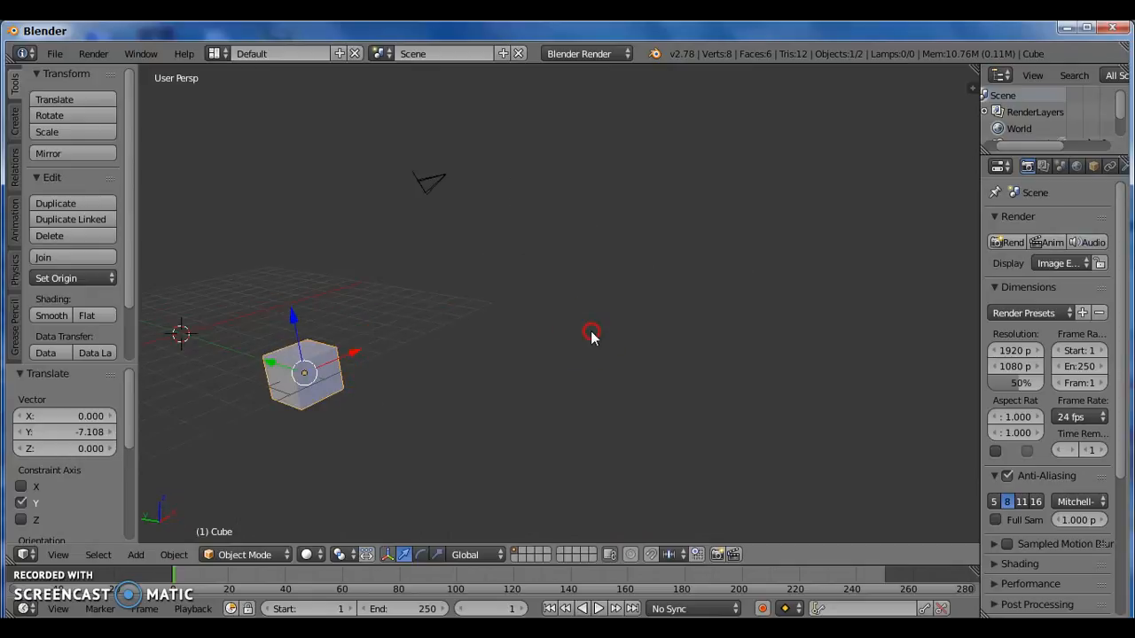
{"action": "middle_click_drag", "start_coordinate": [445, 331], "coordinate": [489, 355], "text": "shift"}
{"action": "left_click_drag", "start_coordinate": [617, 353], "coordinate": [367, 349]}
{"action": "left_click_drag", "start_coordinate": [279, 316], "coordinate": [280, 293]}
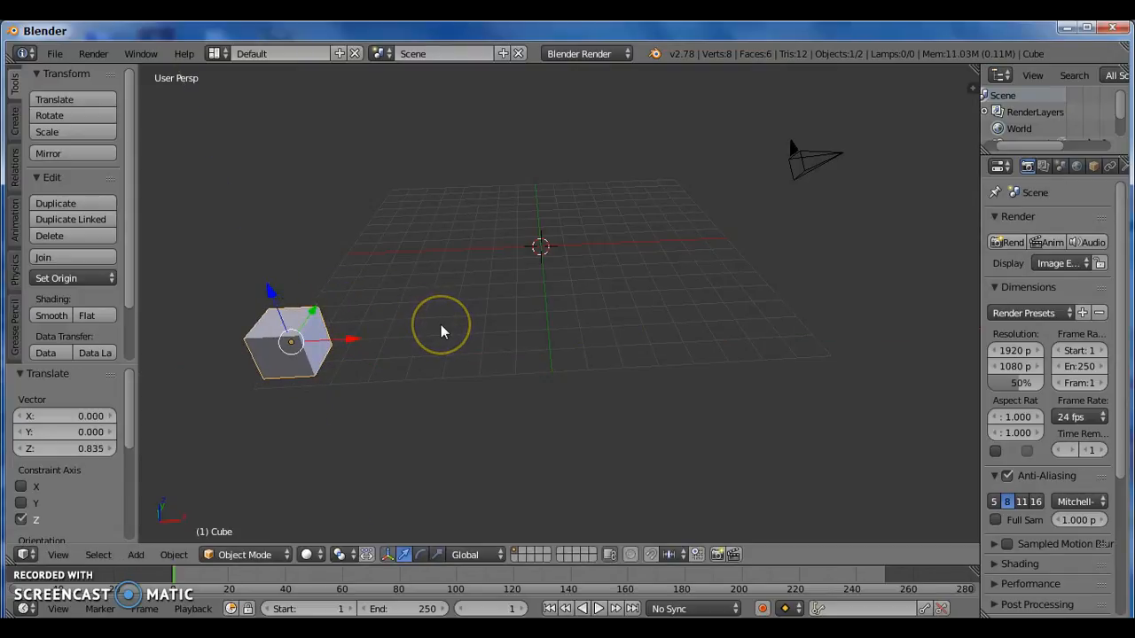
Check the cube's placement at the corner of the grid from closer and farther away.
{"action": "middle_click_drag", "start_coordinate": [440, 329], "coordinate": [494, 345]}
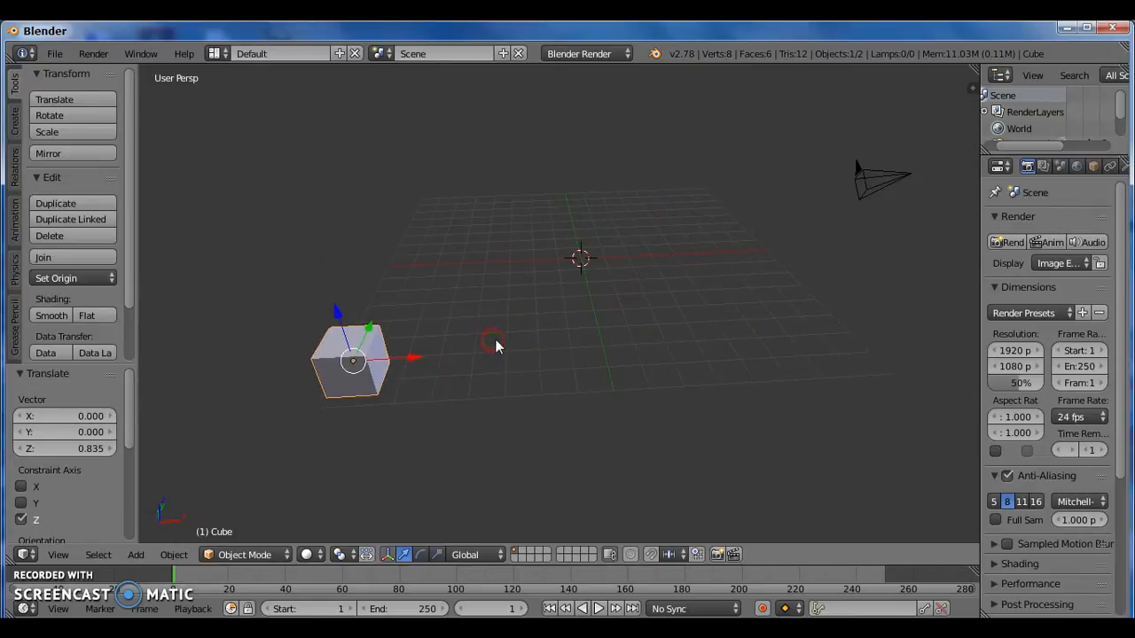
{"action": "scroll", "coordinate": [359, 357], "scroll_direction": "up", "scroll_amount": 6}
{"action": "scroll", "coordinate": [364, 357], "scroll_direction": "down", "scroll_amount": 4}
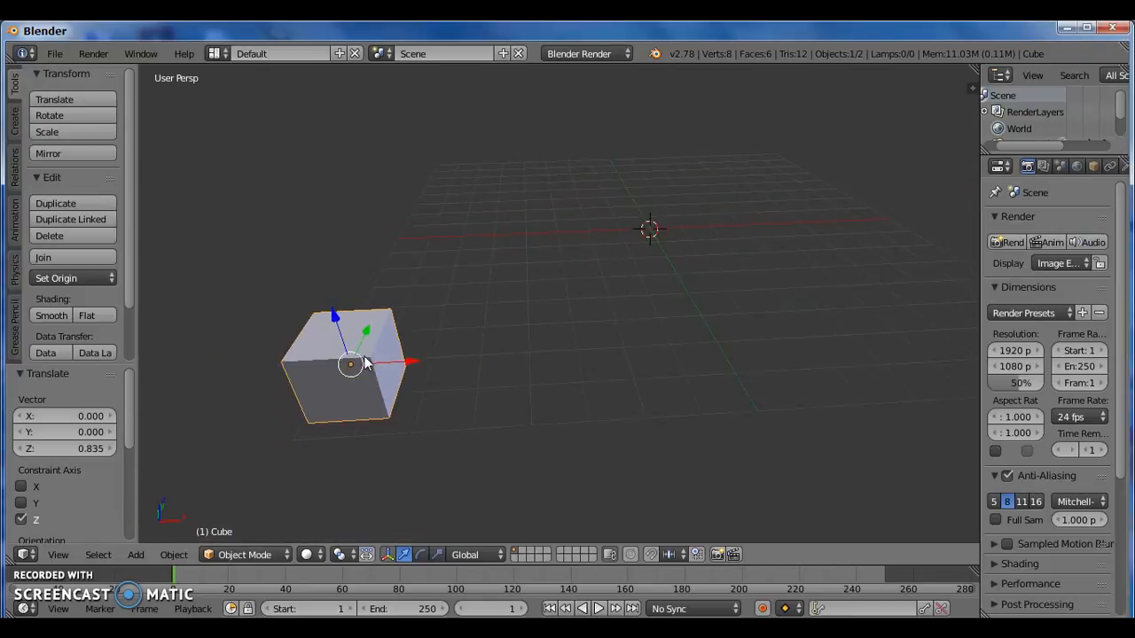
{"action": "left_click", "coordinate": [355, 363]}
{"action": "scroll", "coordinate": [354, 366], "scroll_direction": "up", "scroll_amount": 2}
{"action": "scroll", "coordinate": [355, 365], "scroll_direction": "down", "scroll_amount": 2}
{"action": "scroll", "coordinate": [355, 365], "scroll_direction": "up", "scroll_amount": 3}
{"action": "scroll", "coordinate": [354, 365], "scroll_direction": "down", "scroll_amount": 5}
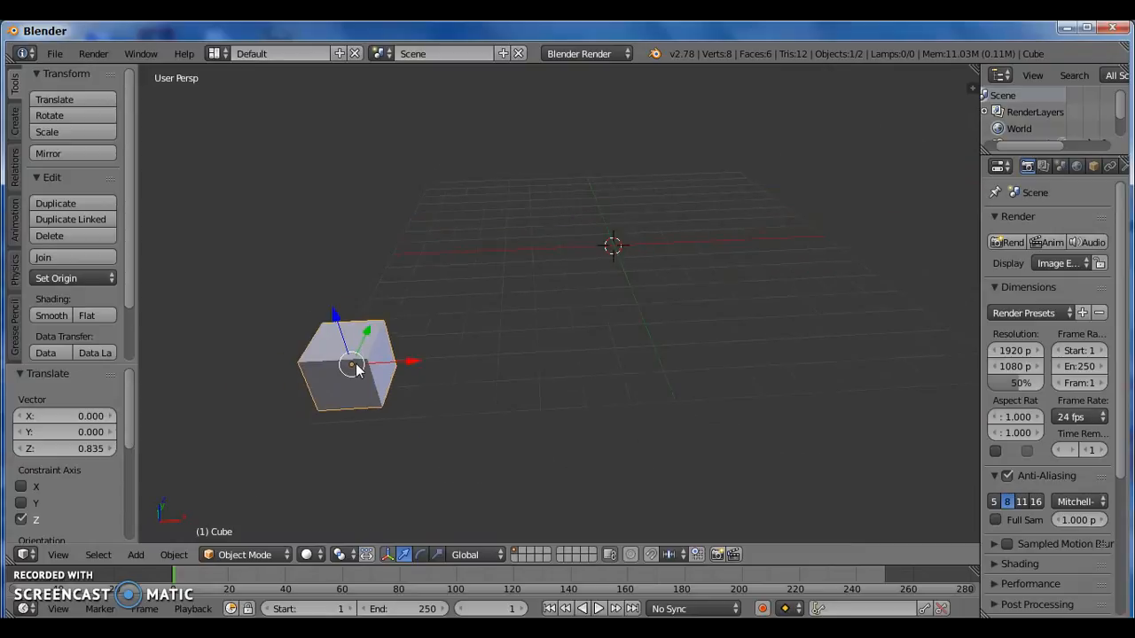
{"action": "scroll", "coordinate": [354, 365], "scroll_direction": "down", "scroll_amount": 2}
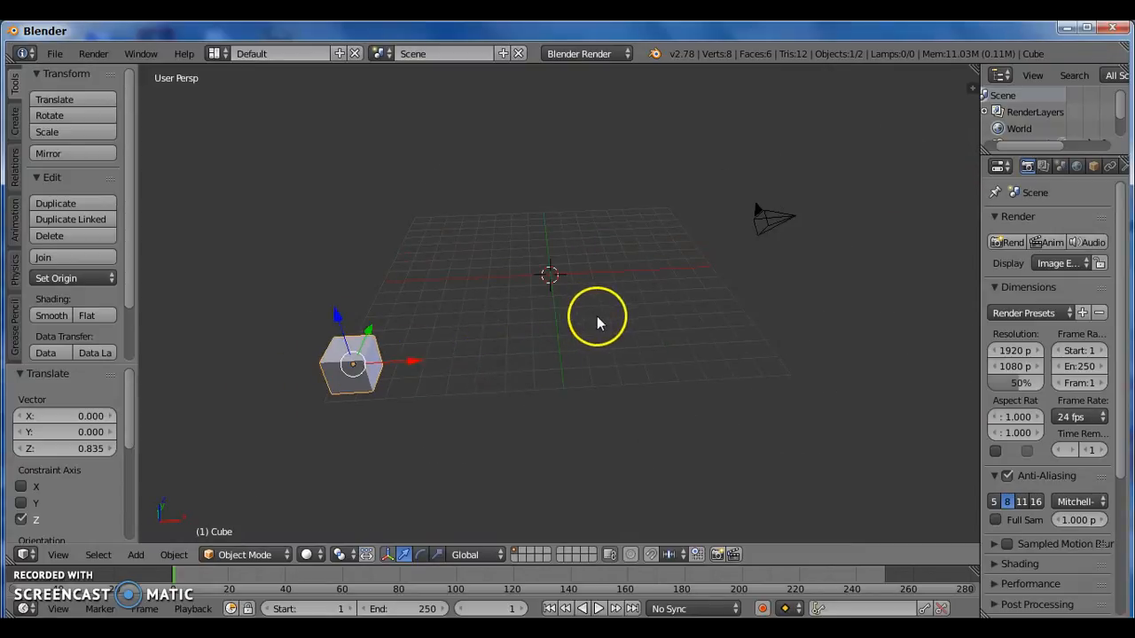
{"action": "middle_click_drag", "start_coordinate": [598, 321], "coordinate": [519, 341]}
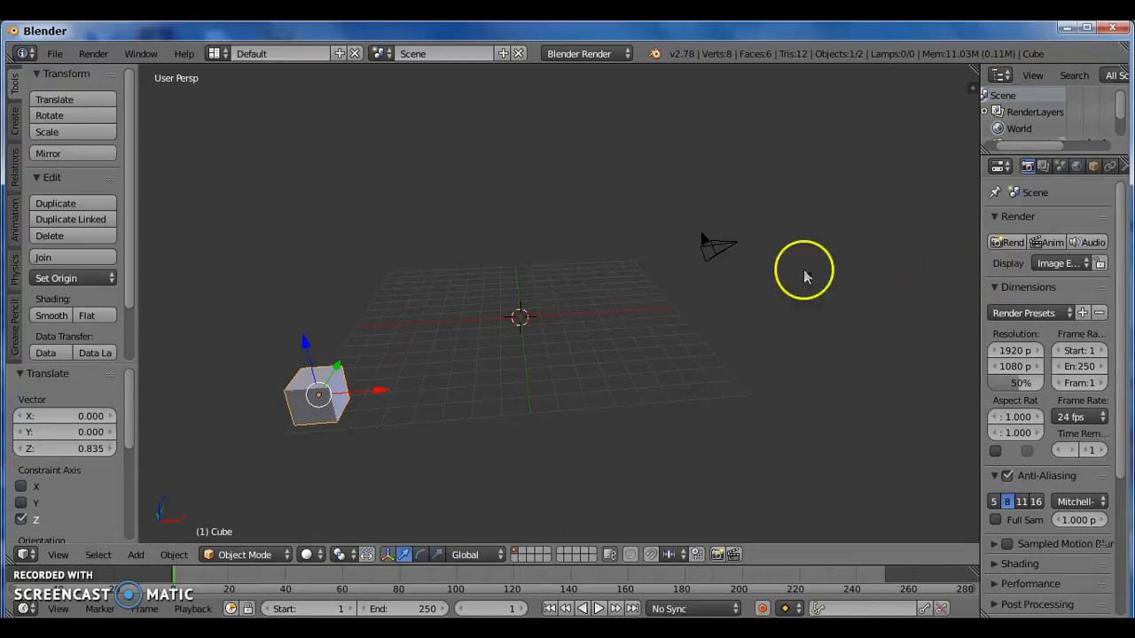
Delete the camera from the scene.
{"action": "right_click", "coordinate": [700, 253]}
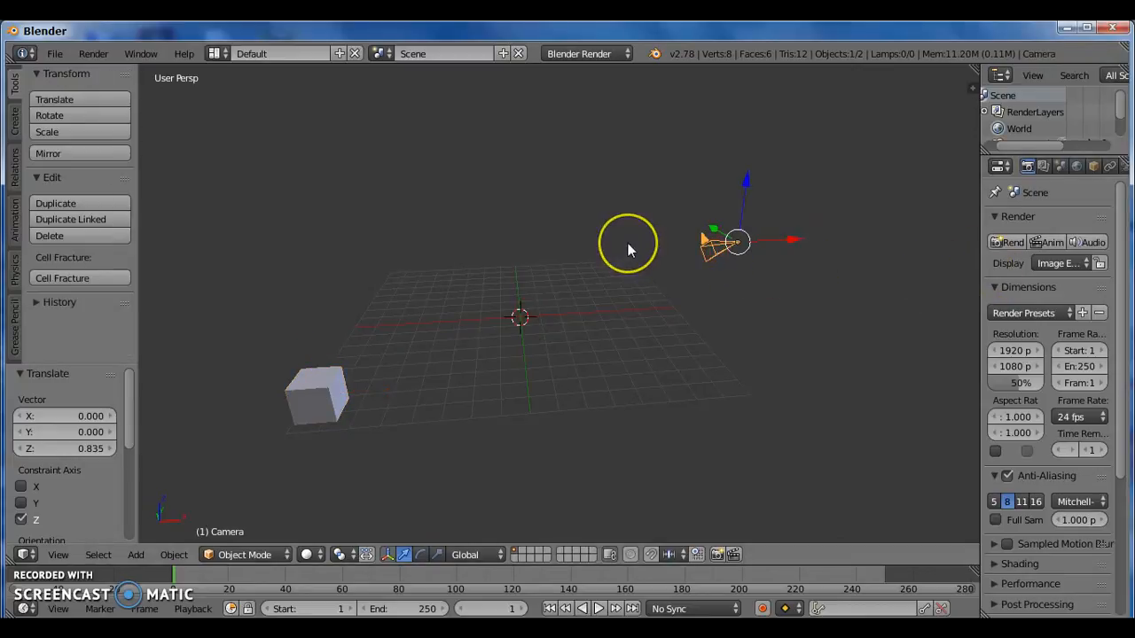
{"action": "right_click", "coordinate": [723, 251]}
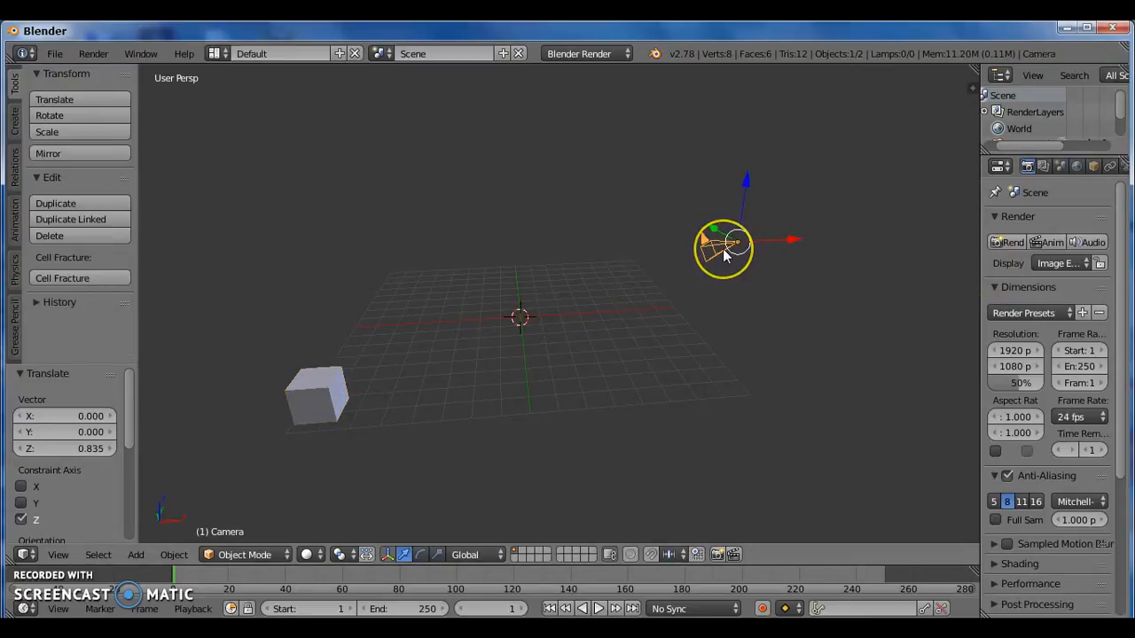
{"action": "key", "text": "x"}
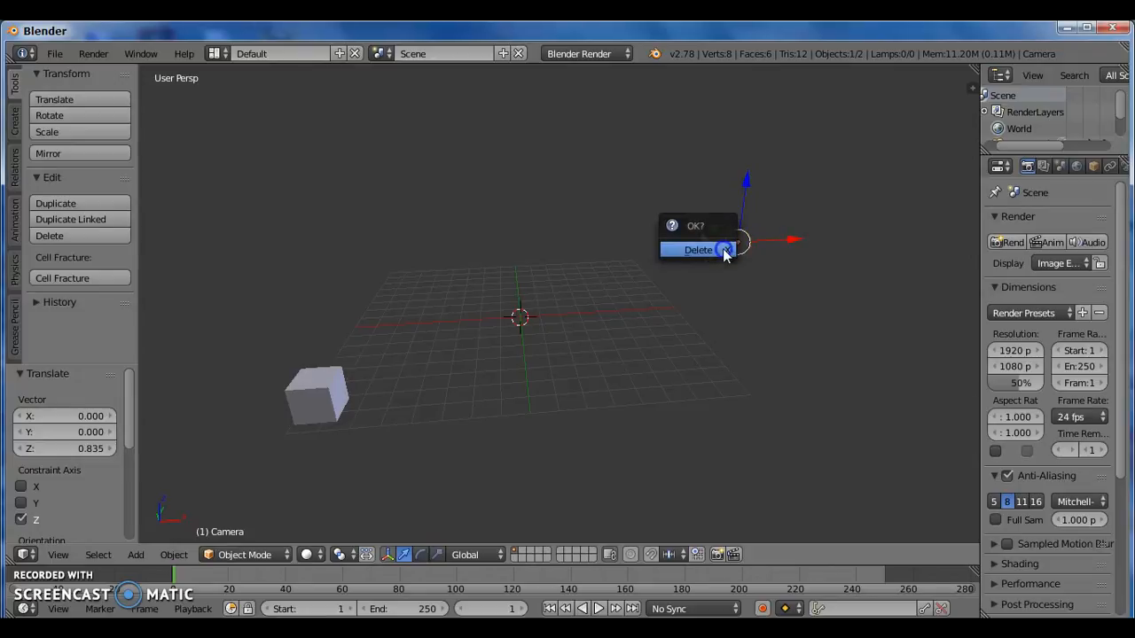
{"action": "left_click", "coordinate": [722, 248]}
Widen the properties area and add an Array modifier to the cube.
{"action": "left_click_drag", "start_coordinate": [981, 222], "coordinate": [834, 228]}
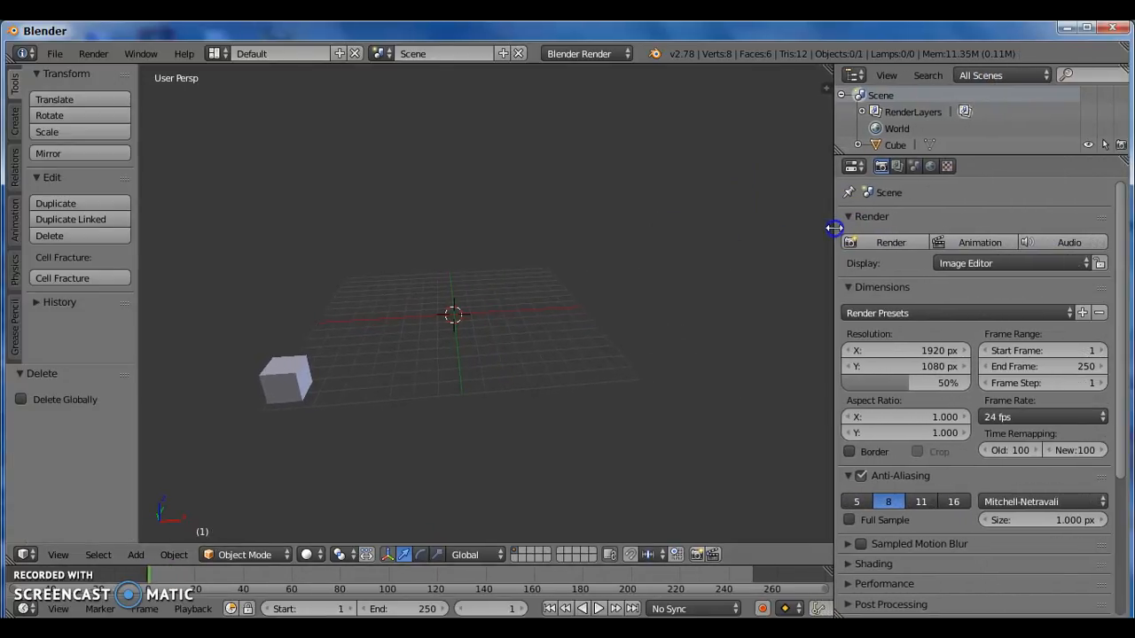
{"action": "right_click", "coordinate": [287, 381]}
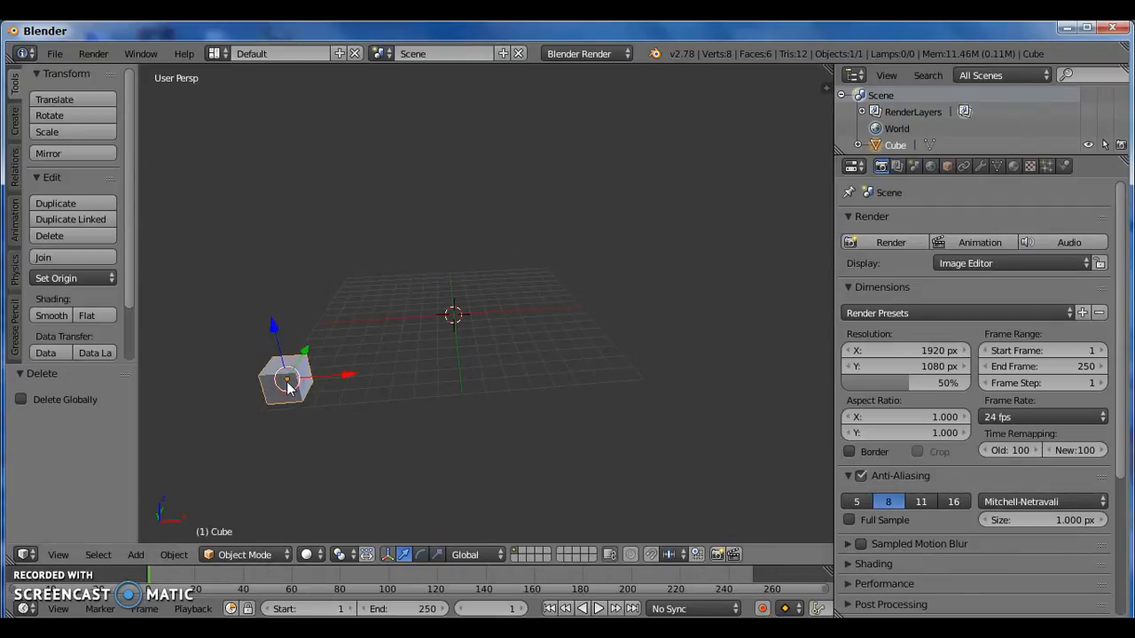
{"action": "left_click", "coordinate": [980, 168]}
{"action": "left_click", "coordinate": [962, 223]}
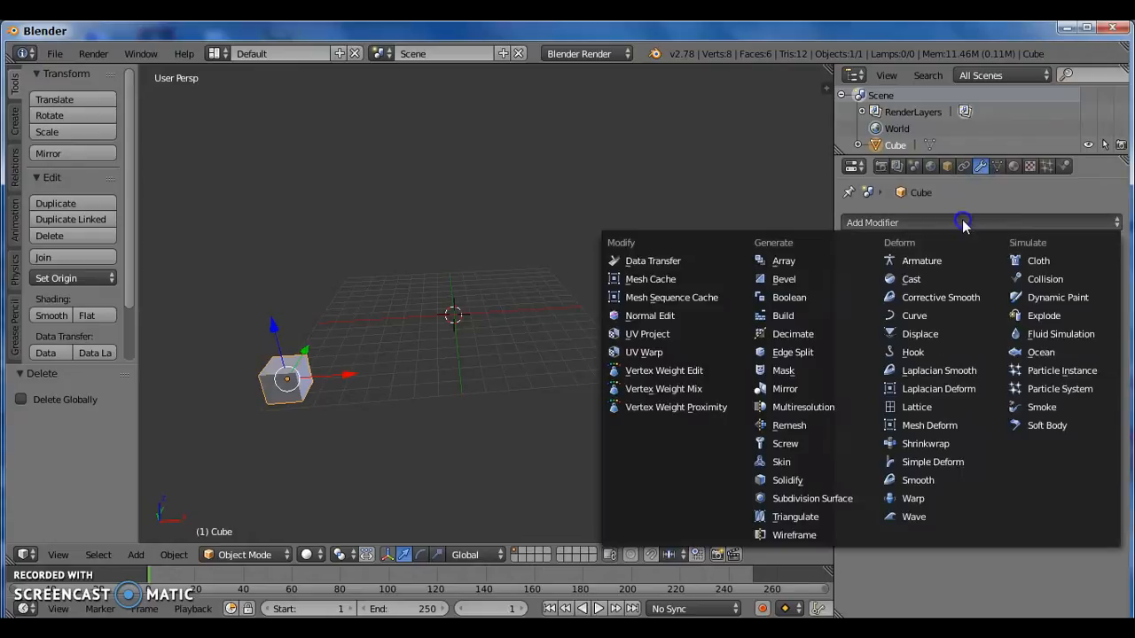
{"action": "left_click", "coordinate": [787, 264]}
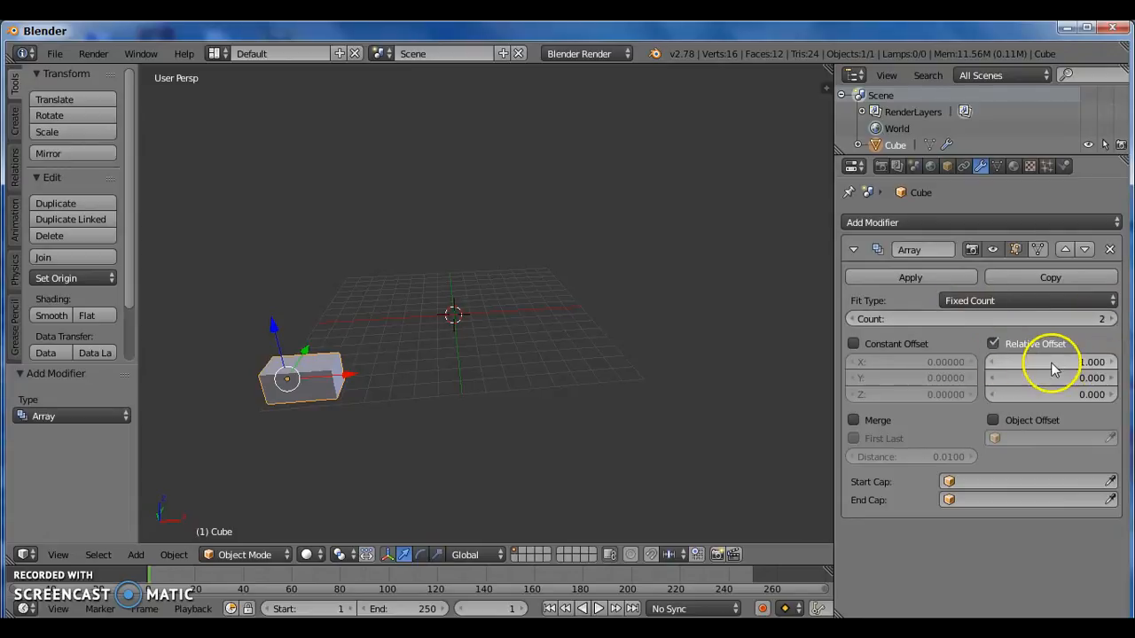
Set the array's relative X offset to 1.1 and its count to 8.
{"action": "left_click", "coordinate": [1110, 363]}
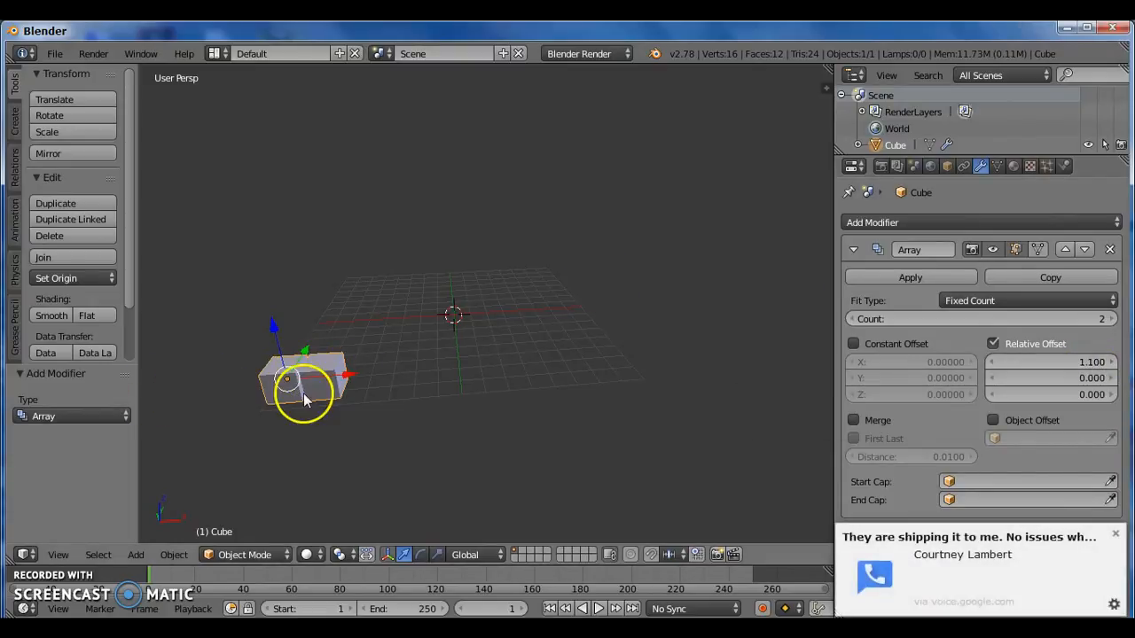
{"action": "left_click", "coordinate": [1116, 536]}
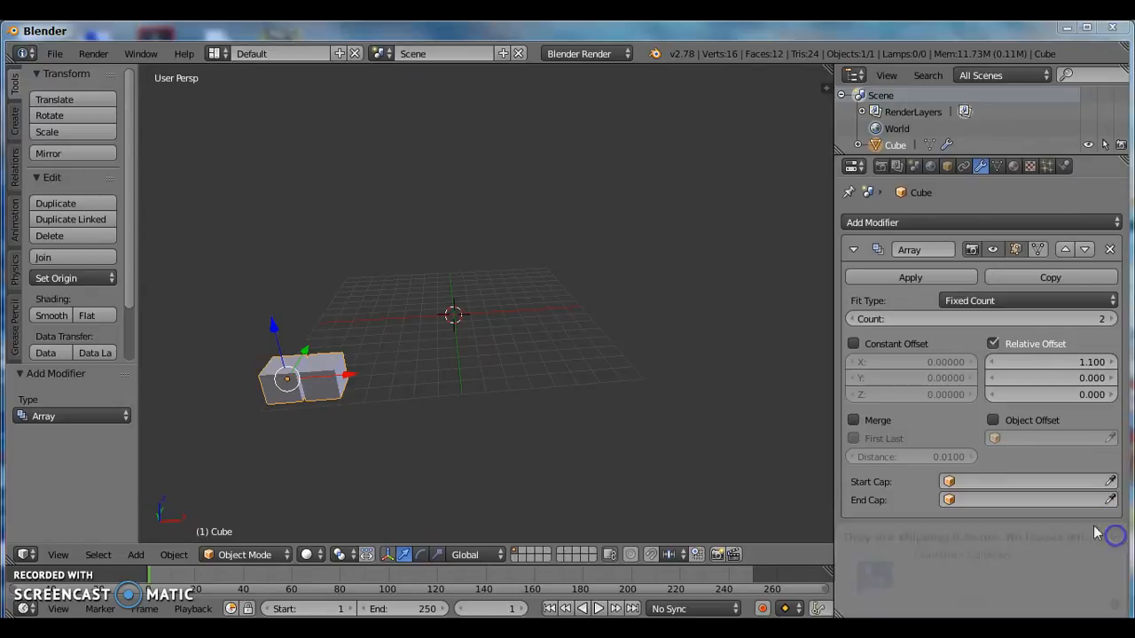
{"action": "left_click", "coordinate": [1112, 319]}
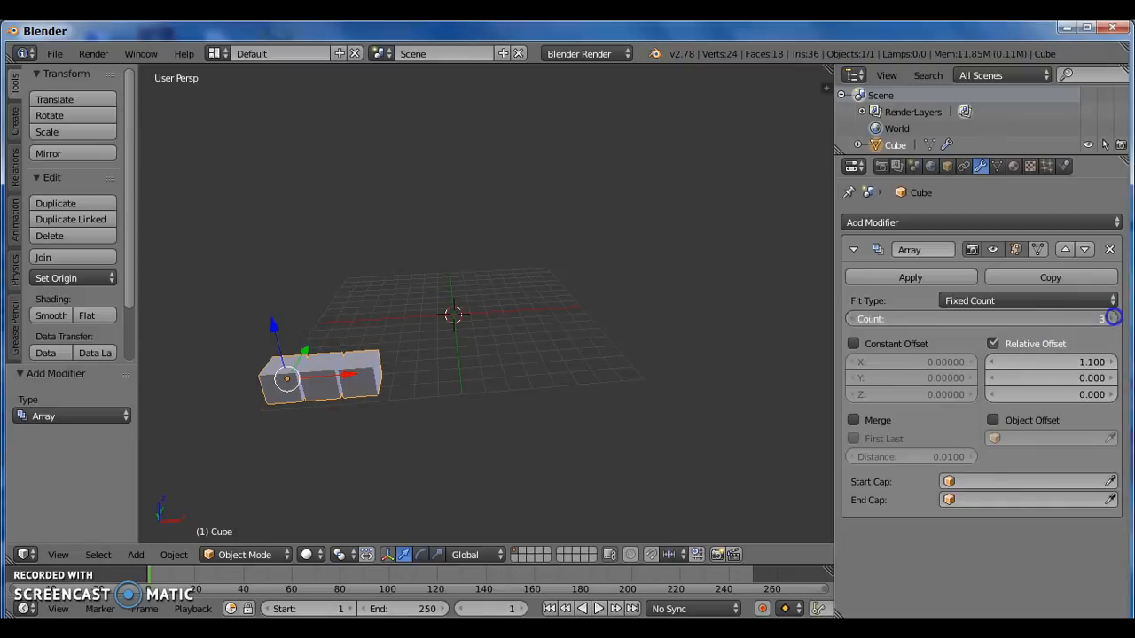
{"action": "left_click", "coordinate": [1112, 320]}
{"action": "left_click", "coordinate": [1112, 319]}
{"action": "left_click", "coordinate": [1113, 319]}
{"action": "left_click", "coordinate": [1113, 319]}
{"action": "left_click", "coordinate": [1113, 319]}
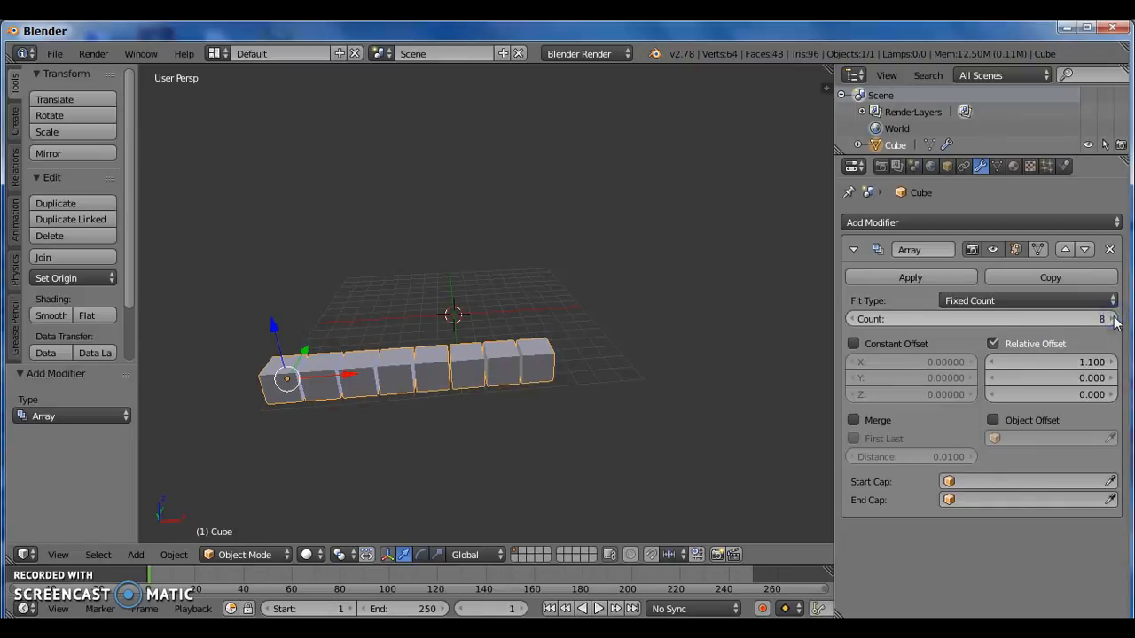
Move the row of cubes about 1.8 units along X so it sits centred on the grid.
{"action": "left_click_drag", "start_coordinate": [349, 375], "coordinate": [392, 376]}
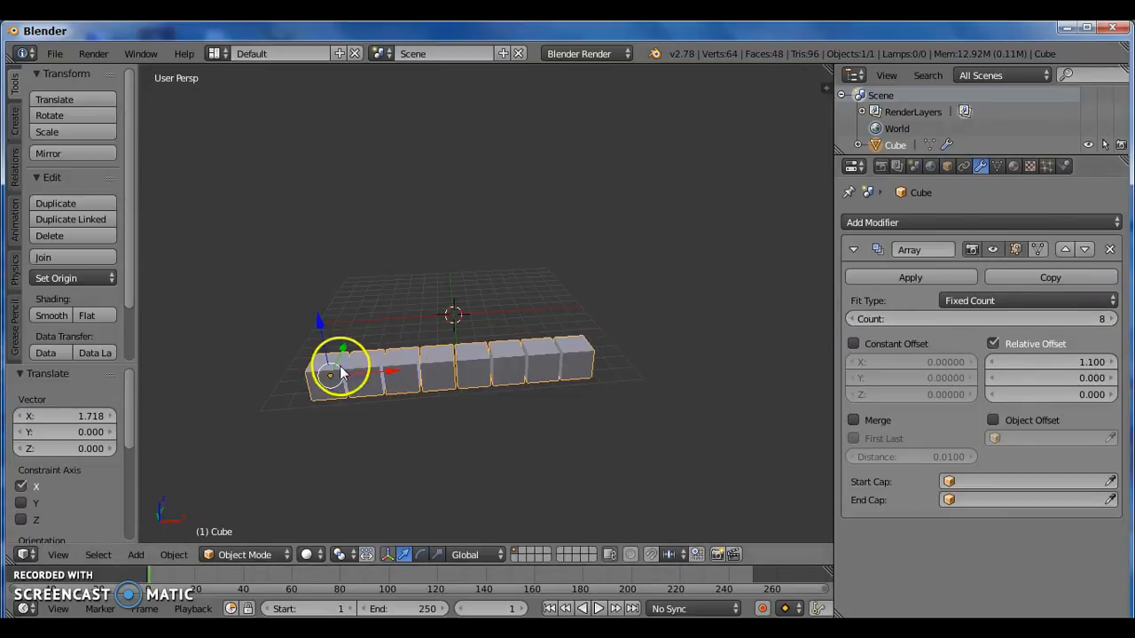
{"action": "mouse_move", "coordinate": [392, 375]}
{"action": "left_mouse_down"}
{"action": "mouse_move", "coordinate": [385, 380]}
{"action": "mouse_move", "coordinate": [395, 379]}
{"action": "left_mouse_up"}
{"action": "mouse_move", "coordinate": [607, 308]}
{"action": "middle_mouse_down"}
{"action": "mouse_move", "coordinate": [460, 359]}
{"action": "mouse_move", "coordinate": [479, 363]}
{"action": "mouse_move", "coordinate": [552, 304]}
{"action": "mouse_move", "coordinate": [607, 309]}
{"action": "mouse_move", "coordinate": [597, 307]}
{"action": "middle_mouse_up"}
Add a second Array modifier to the cube.
{"action": "left_click", "coordinate": [917, 222]}
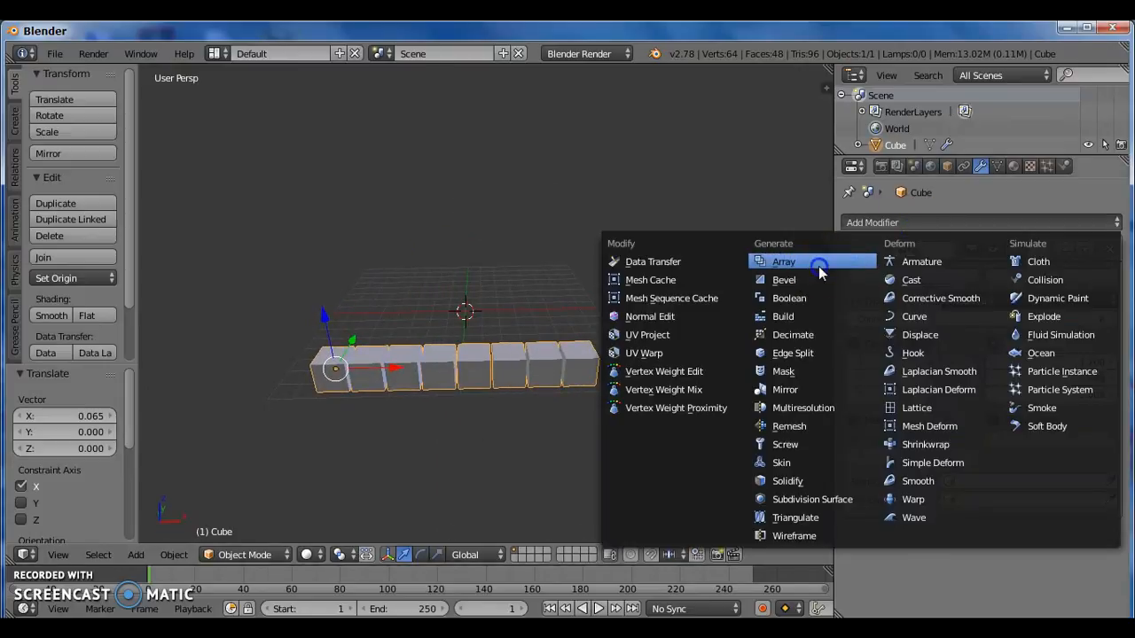
{"action": "left_click", "coordinate": [820, 273]}
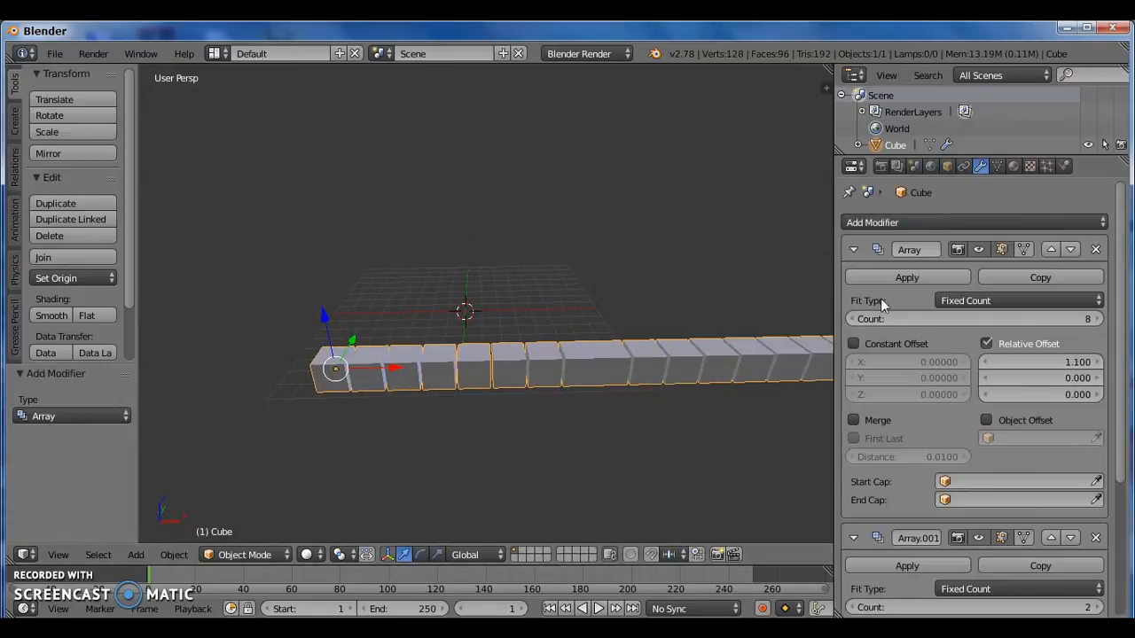
{"action": "left_click", "coordinate": [1031, 362]}
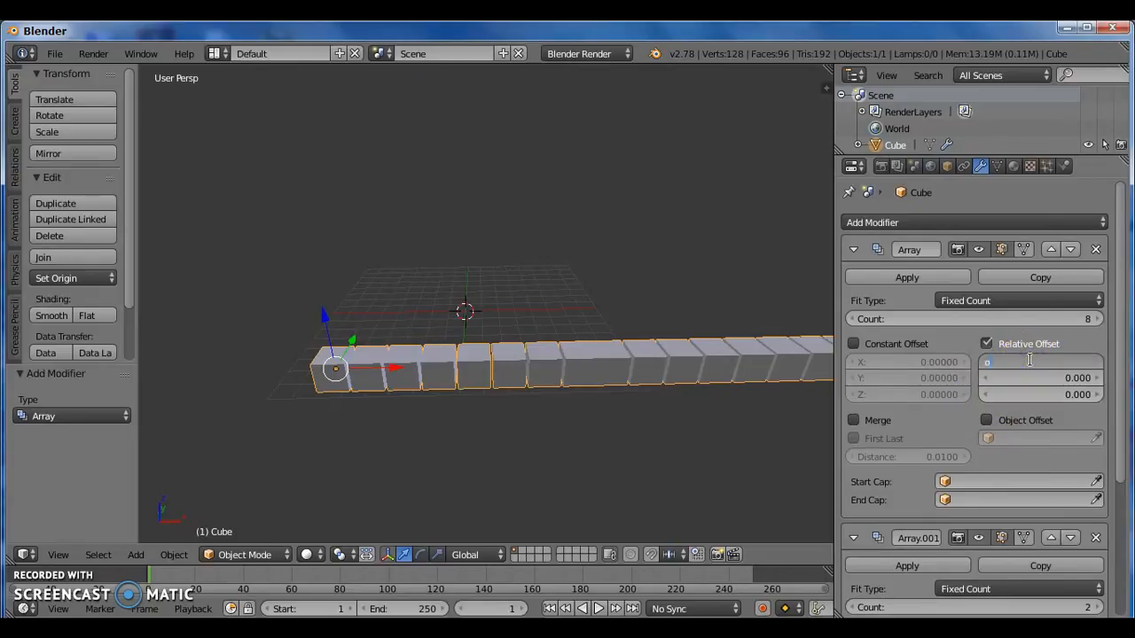
{"action": "key", "text": "Return"}
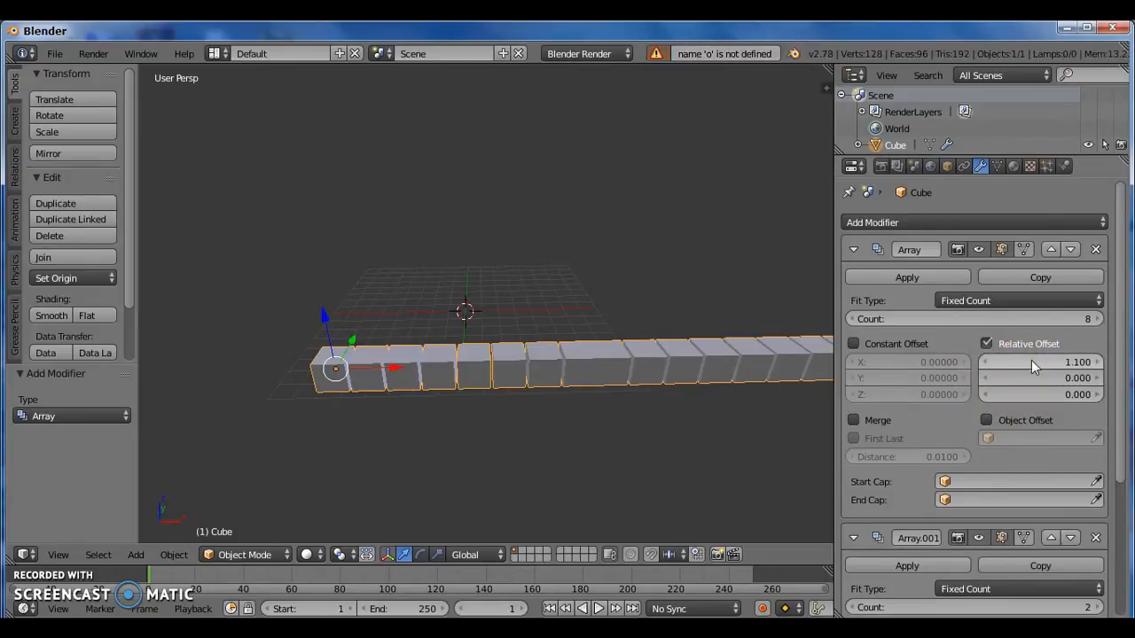
{"action": "left_click", "coordinate": [1031, 361]}
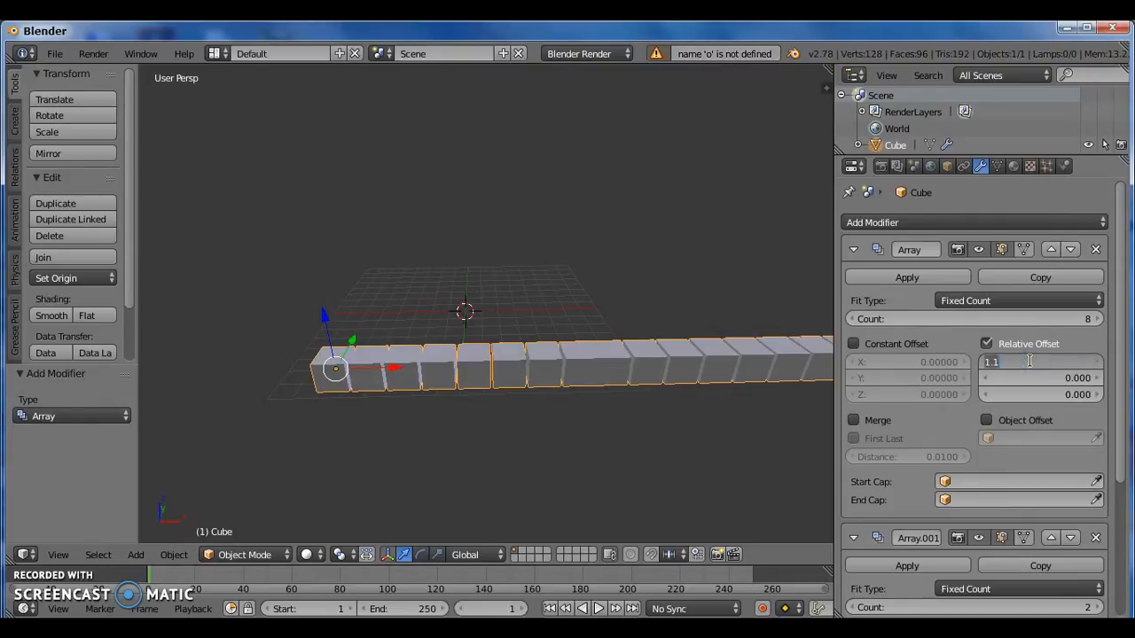
{"action": "type", "text": "0"}
{"action": "key", "text": "Return"}
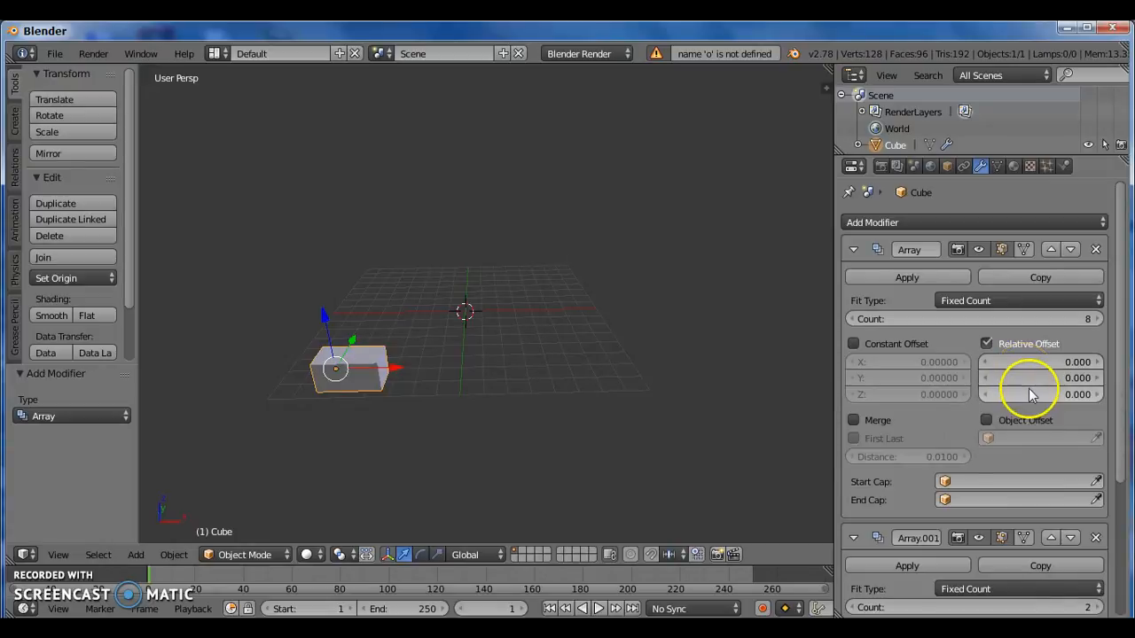
{"action": "left_click", "coordinate": [1019, 360]}
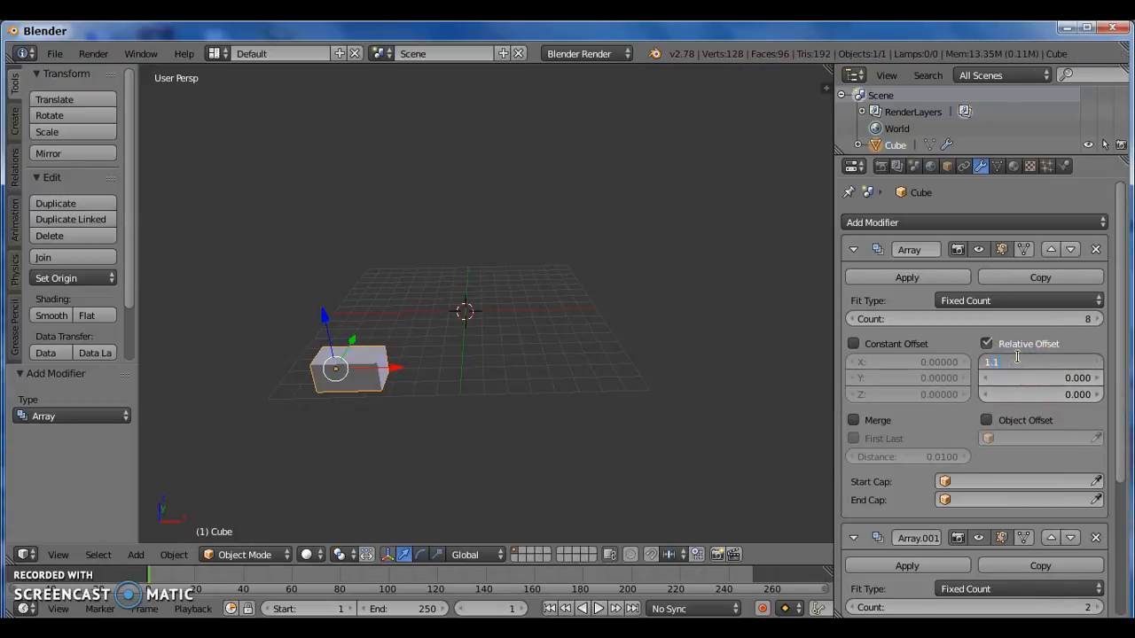
{"action": "key", "text": "Return"}
Set the second array's relative offset to 0 along X and 1.1 along Y.
{"action": "scroll", "coordinate": [1008, 362], "scroll_direction": "down", "scroll_amount": 5}
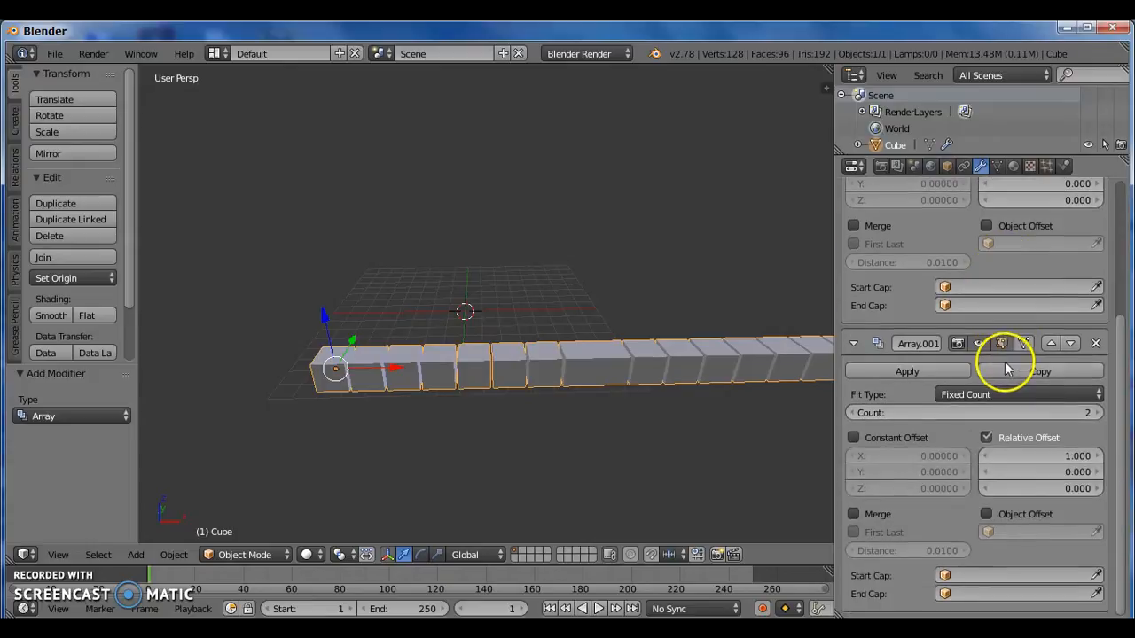
{"action": "left_click", "coordinate": [1042, 455]}
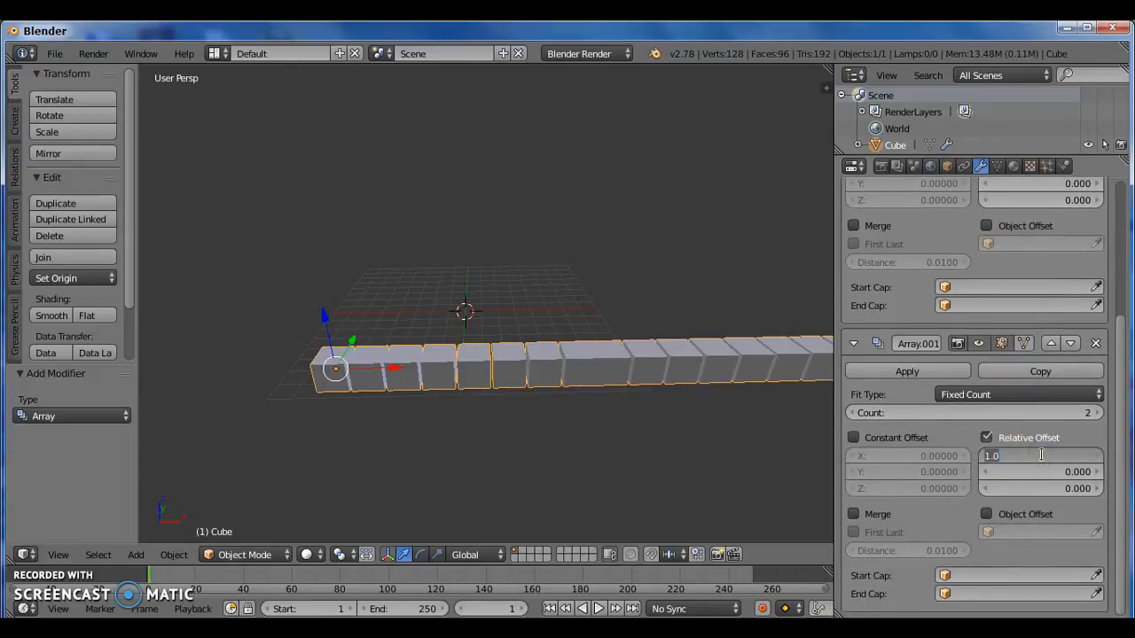
{"action": "type", "text": "0"}
{"action": "key", "text": "Return"}
{"action": "left_click", "coordinate": [1038, 470]}
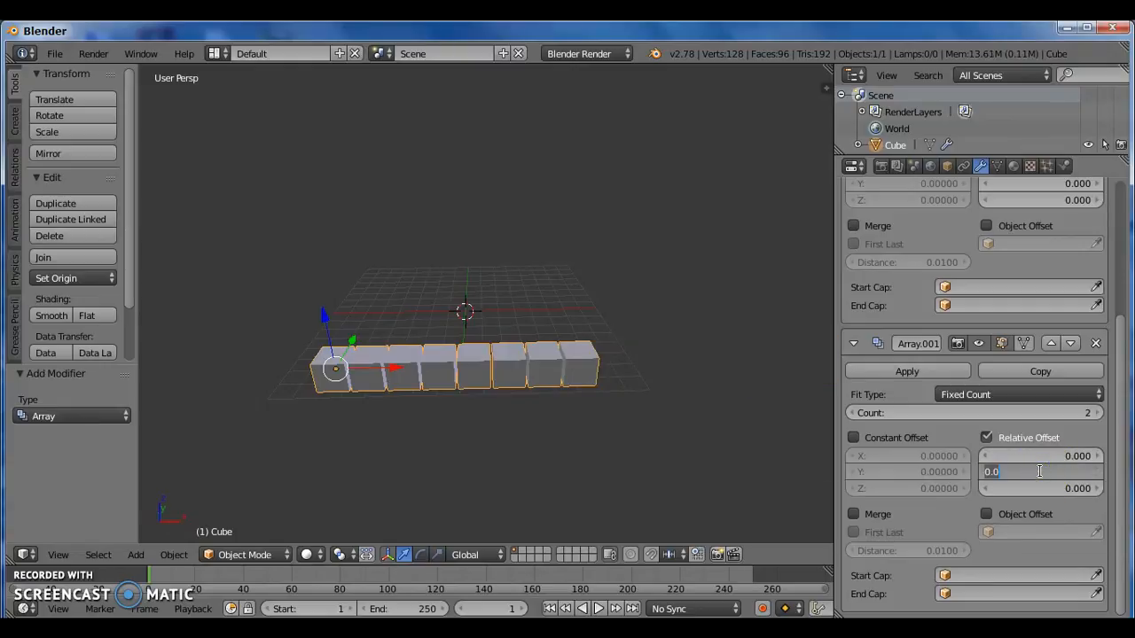
{"action": "left_click", "coordinate": [1054, 480]}
{"action": "key", "text": "Return"}
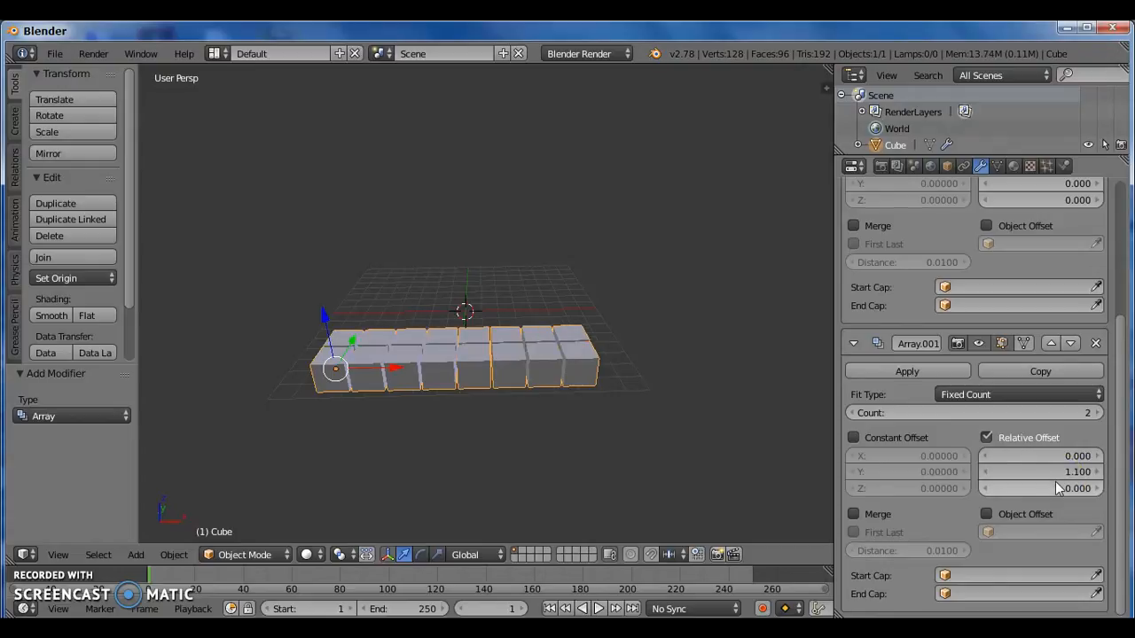
Set the second array's count to 7.
{"action": "left_click", "coordinate": [1097, 412]}
{"action": "left_click", "coordinate": [1098, 413]}
{"action": "left_click", "coordinate": [1097, 413]}
{"action": "left_click", "coordinate": [1098, 412]}
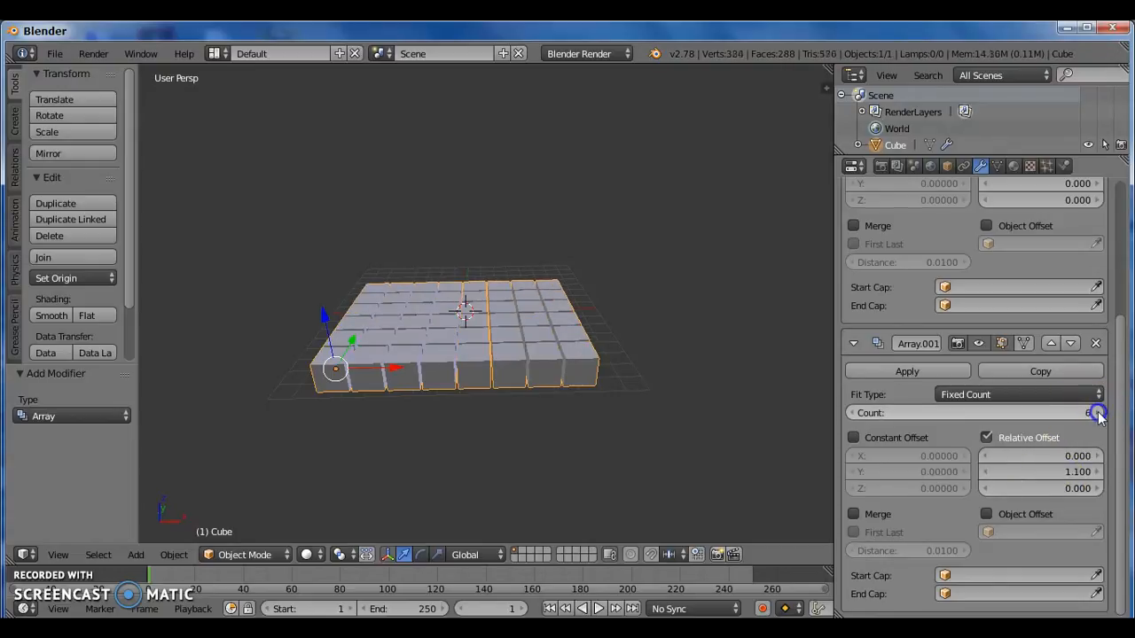
{"action": "left_click", "coordinate": [1097, 412]}
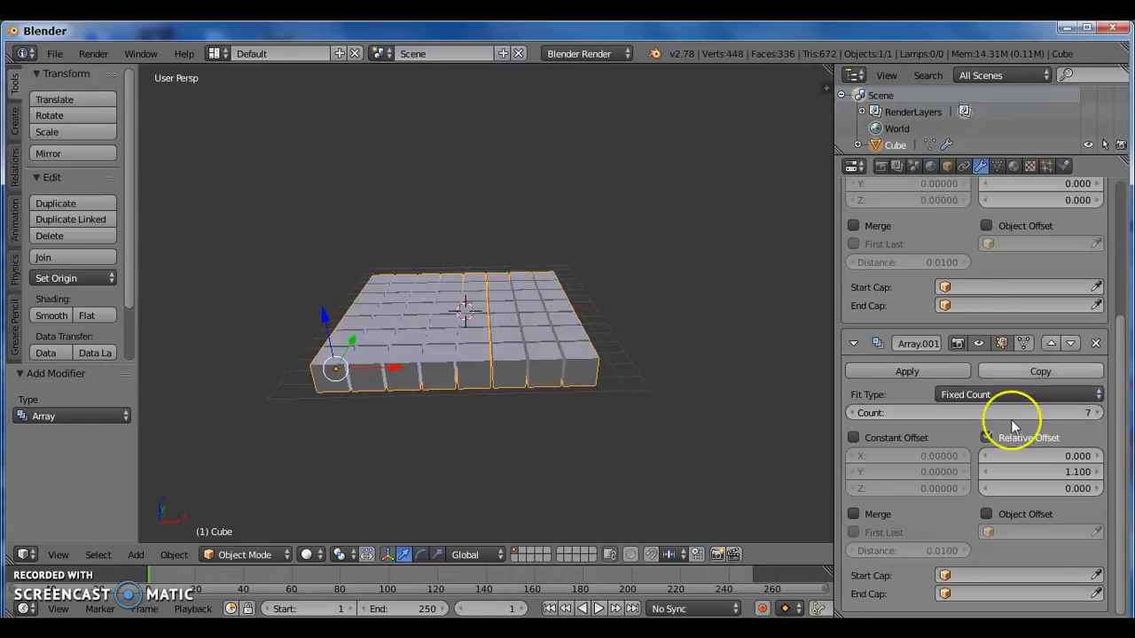
Add a third Array modifier to the cube.
{"action": "scroll", "coordinate": [1004, 379], "scroll_direction": "up", "scroll_amount": 3}
{"action": "scroll", "coordinate": [1006, 383], "scroll_direction": "up", "scroll_amount": 5}
{"action": "left_click", "coordinate": [927, 219]}
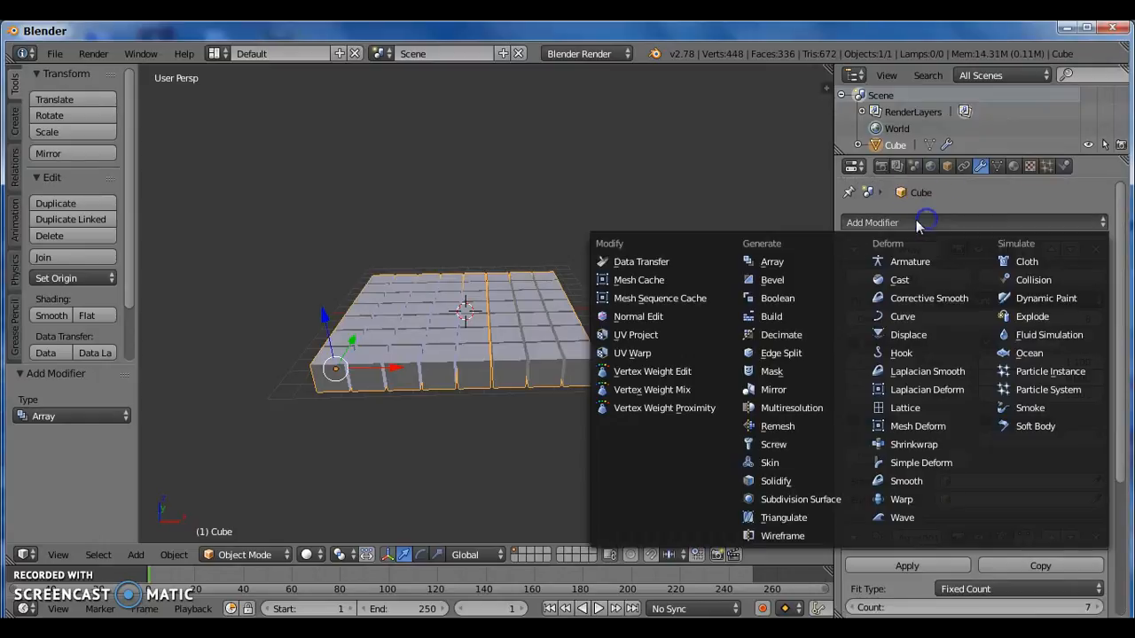
{"action": "left_click", "coordinate": [827, 263]}
{"action": "scroll", "coordinate": [1021, 456], "scroll_direction": "down", "scroll_amount": 6}
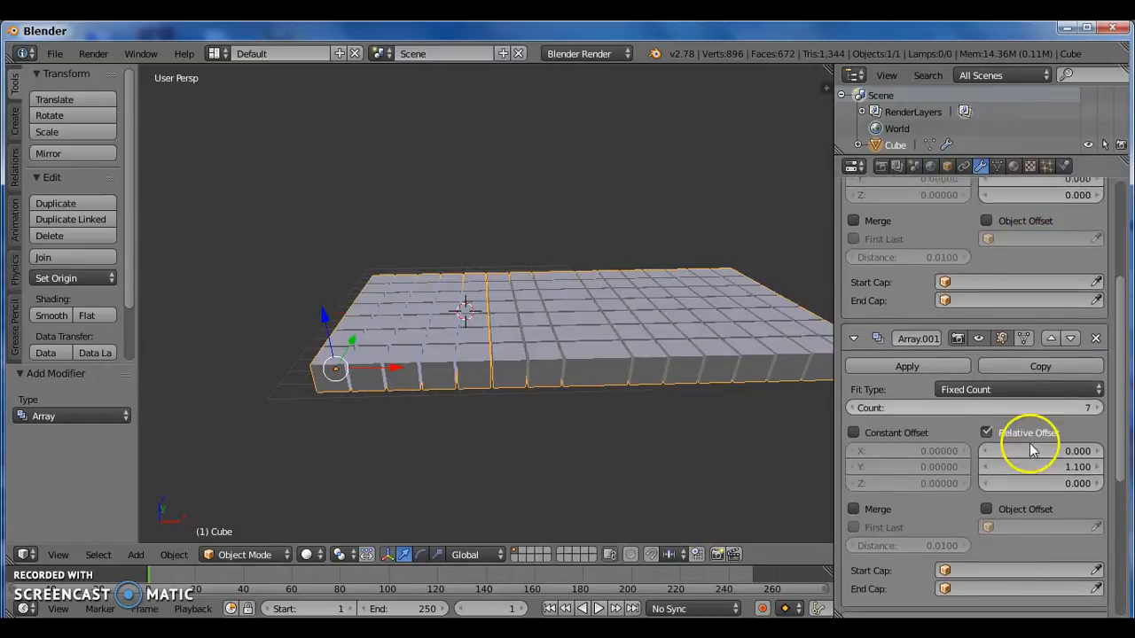
Set the third array's relative offset to 0 along X and 1.1 along Z.
{"action": "left_click", "coordinate": [1055, 456]}
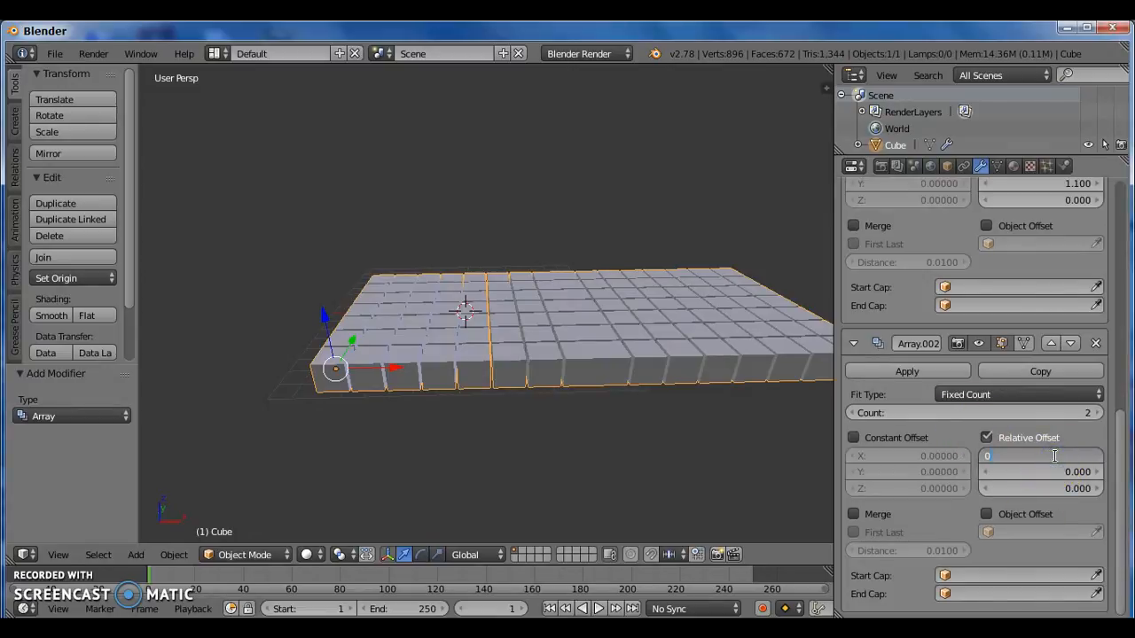
{"action": "key", "text": "Return"}
{"action": "left_click", "coordinate": [1041, 491]}
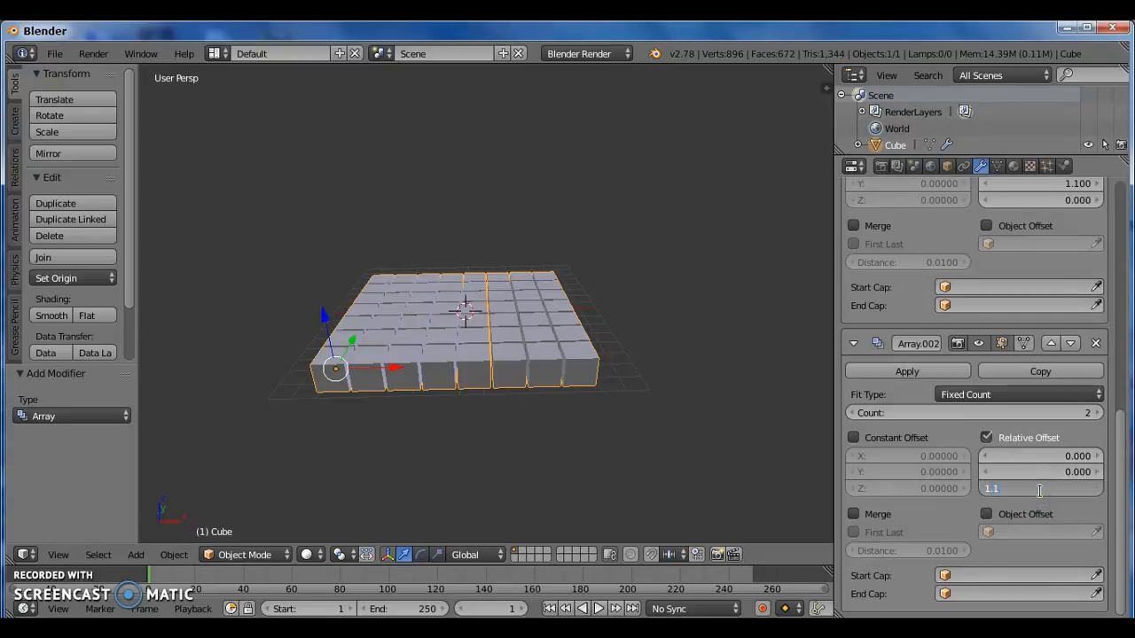
{"action": "type", "text": "1.1"}
{"action": "key", "text": "Return"}
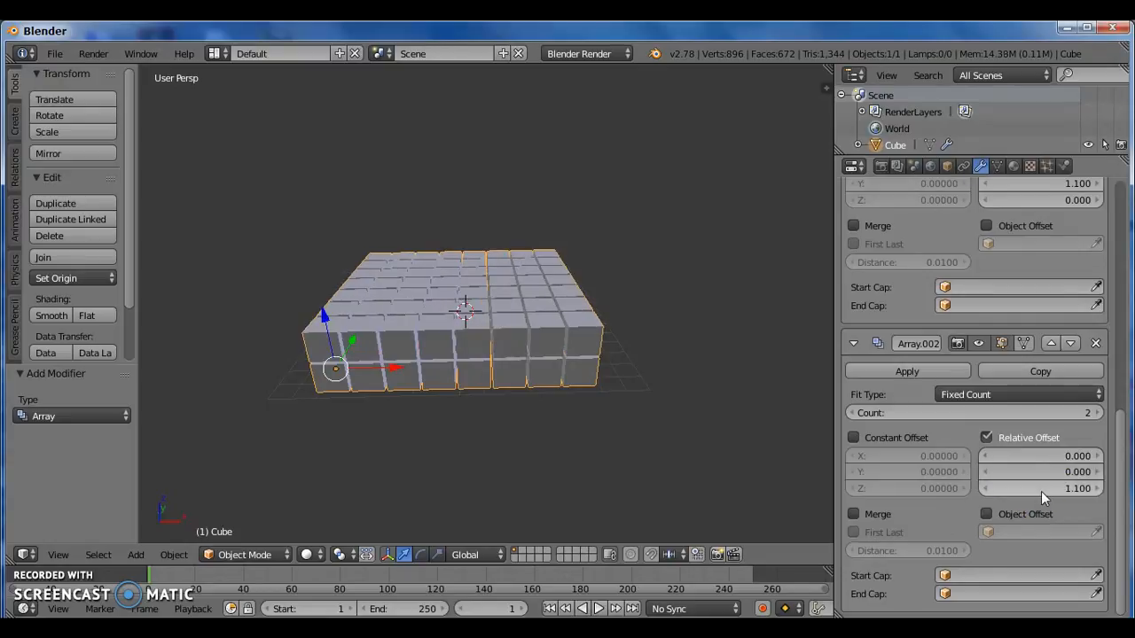
Set the third array's count to 5 and view the resulting block of cubes from an angle.
{"action": "left_click", "coordinate": [1097, 412]}
{"action": "left_click", "coordinate": [1097, 412]}
{"action": "left_click", "coordinate": [1098, 412]}
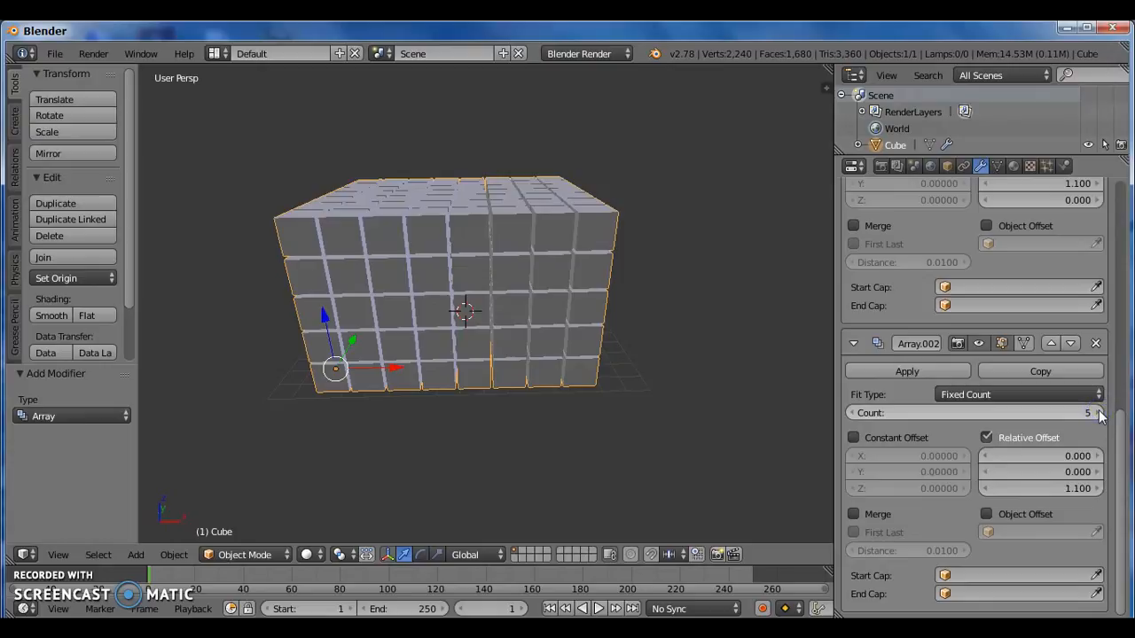
{"action": "middle_click_drag", "start_coordinate": [552, 262], "coordinate": [503, 264]}
{"action": "right_click", "coordinate": [472, 222]}
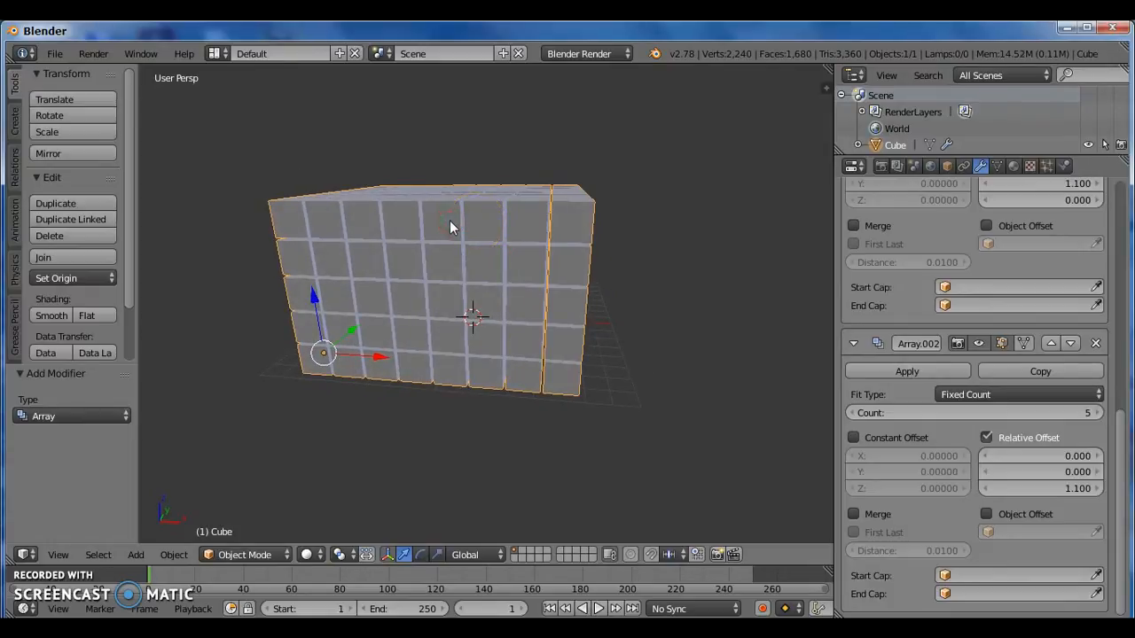
{"action": "right_click", "coordinate": [523, 219]}
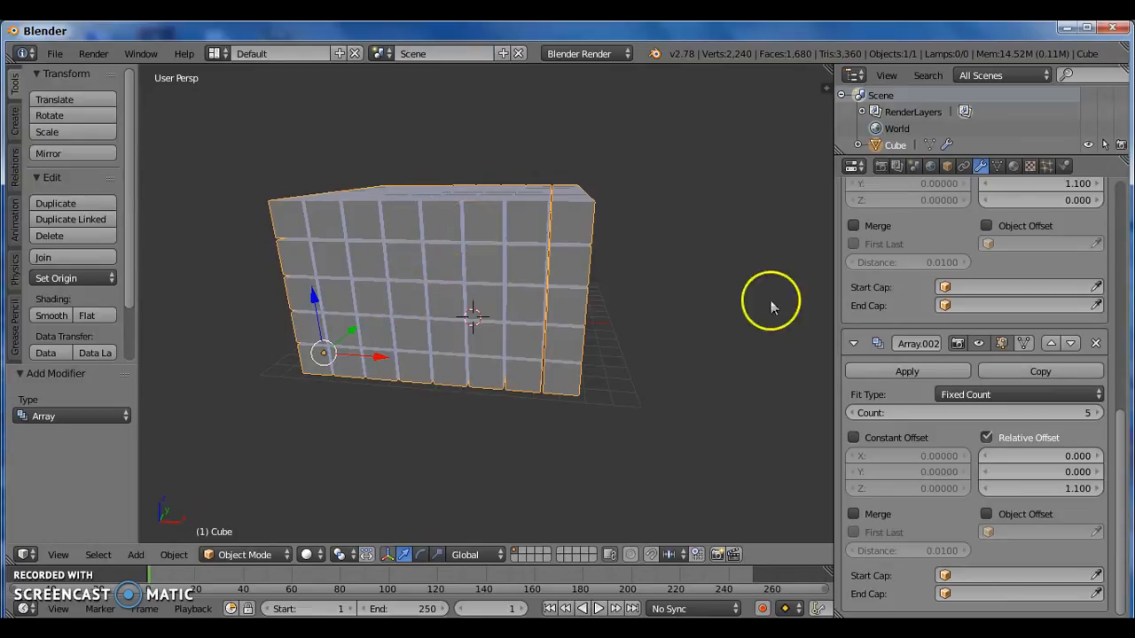
Apply all three Array modifiers to the cube and widen the 3D viewport slightly.
{"action": "scroll", "coordinate": [947, 380], "scroll_direction": "up", "scroll_amount": 10}
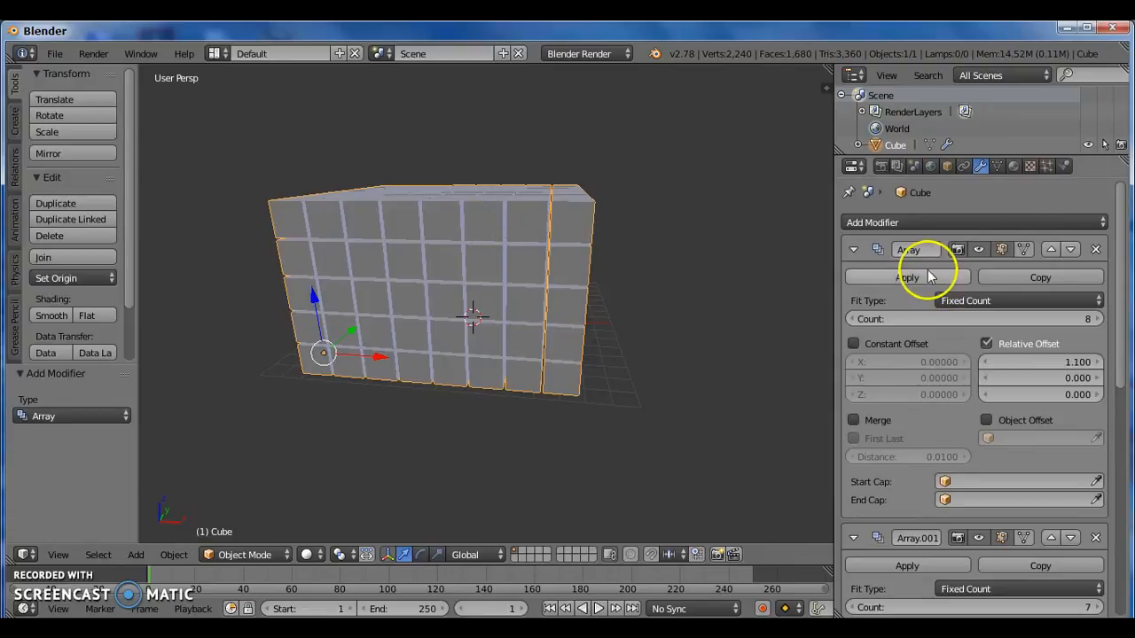
{"action": "left_click", "coordinate": [928, 277]}
{"action": "left_click", "coordinate": [929, 277]}
{"action": "left_click", "coordinate": [929, 279]}
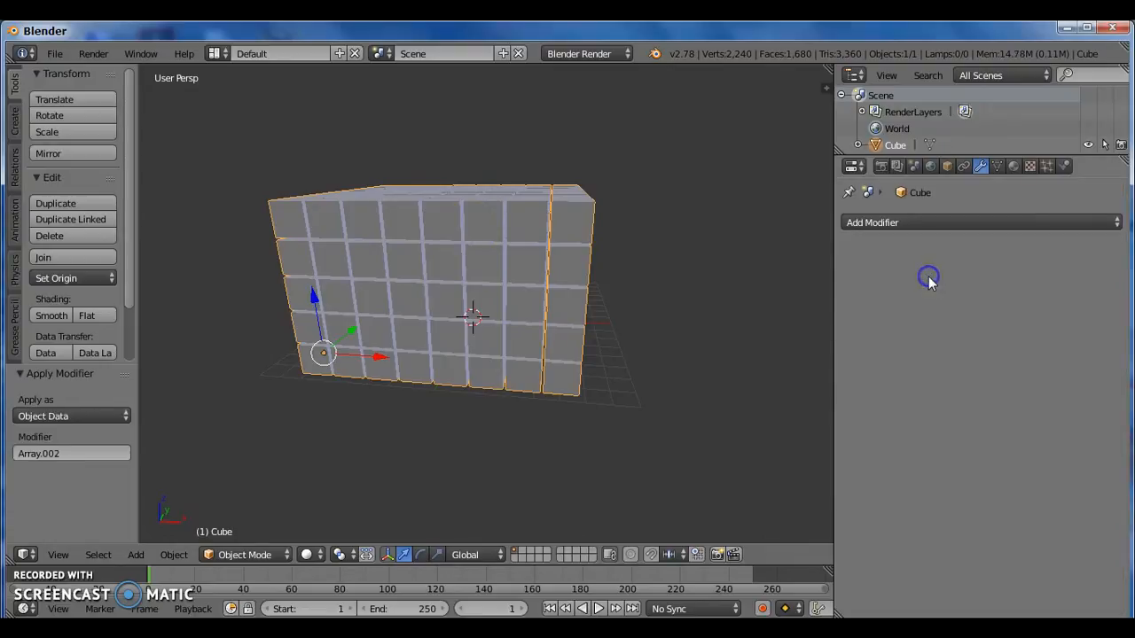
{"action": "left_click_drag", "start_coordinate": [833, 351], "coordinate": [873, 351]}
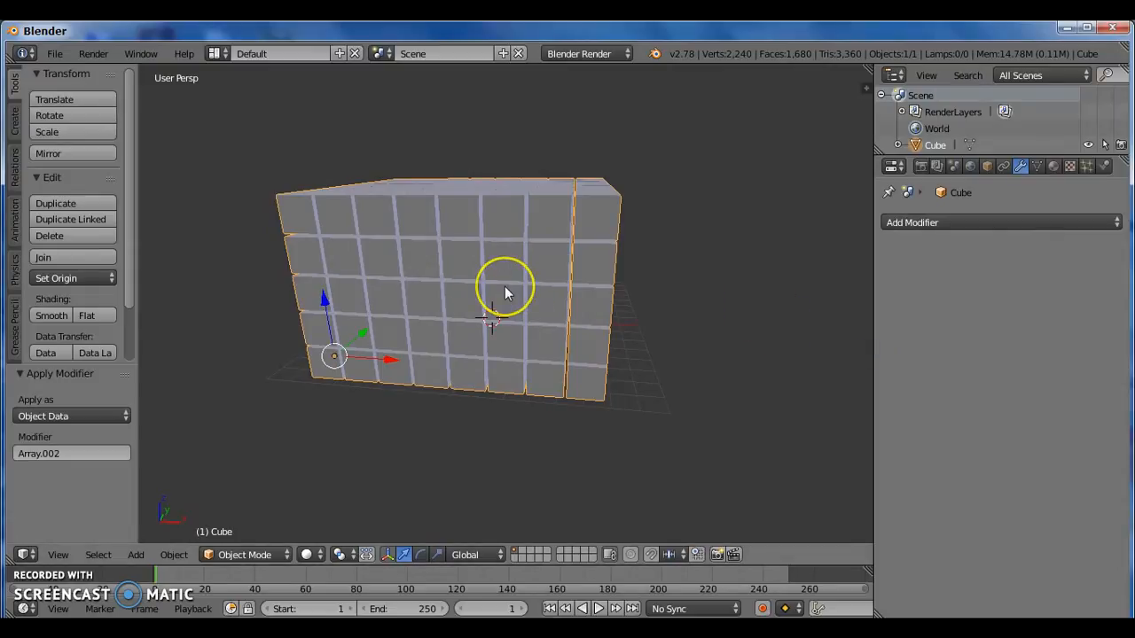
Separate the block's mesh by loose parts in Edit Mode so each cube is its own object.
{"action": "key", "text": "Tab"}
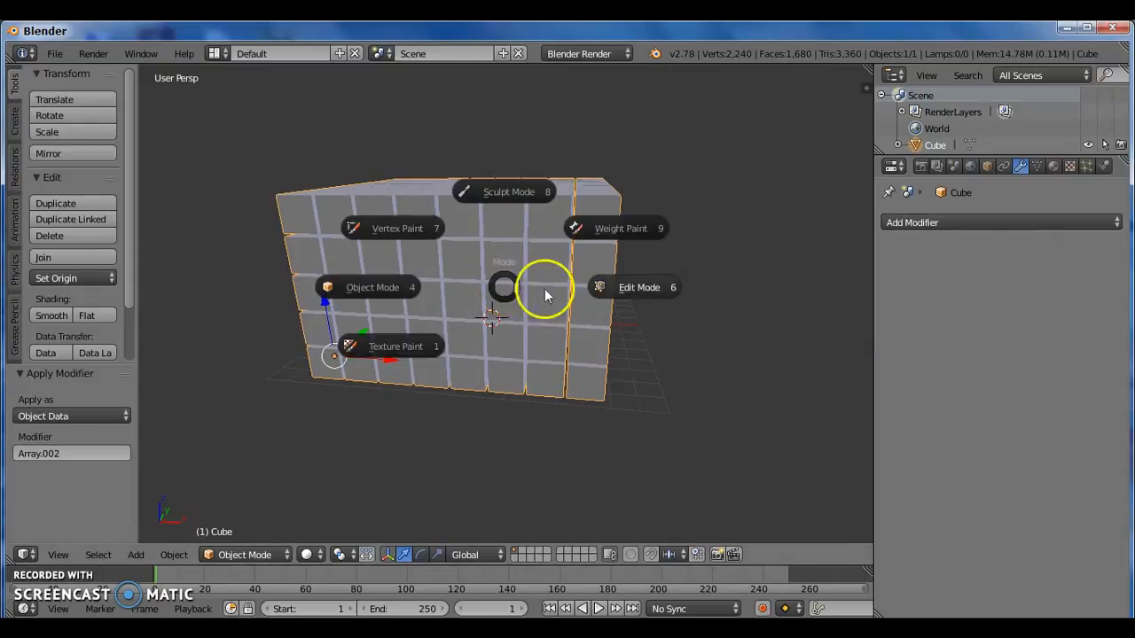
{"action": "left_click", "coordinate": [622, 290]}
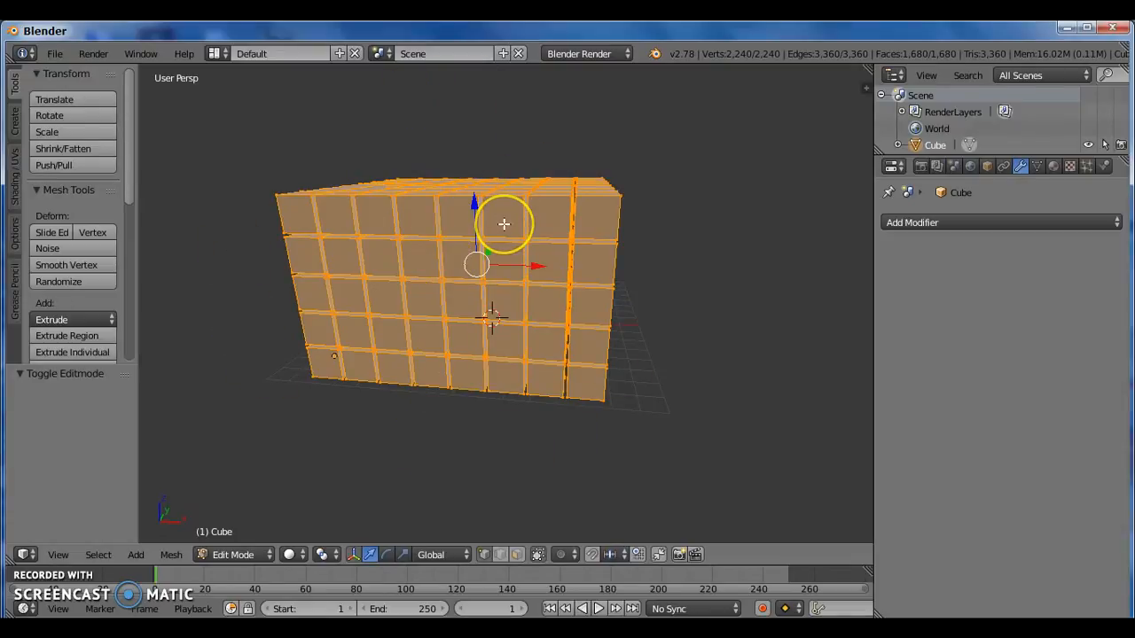
{"action": "key", "text": "p"}
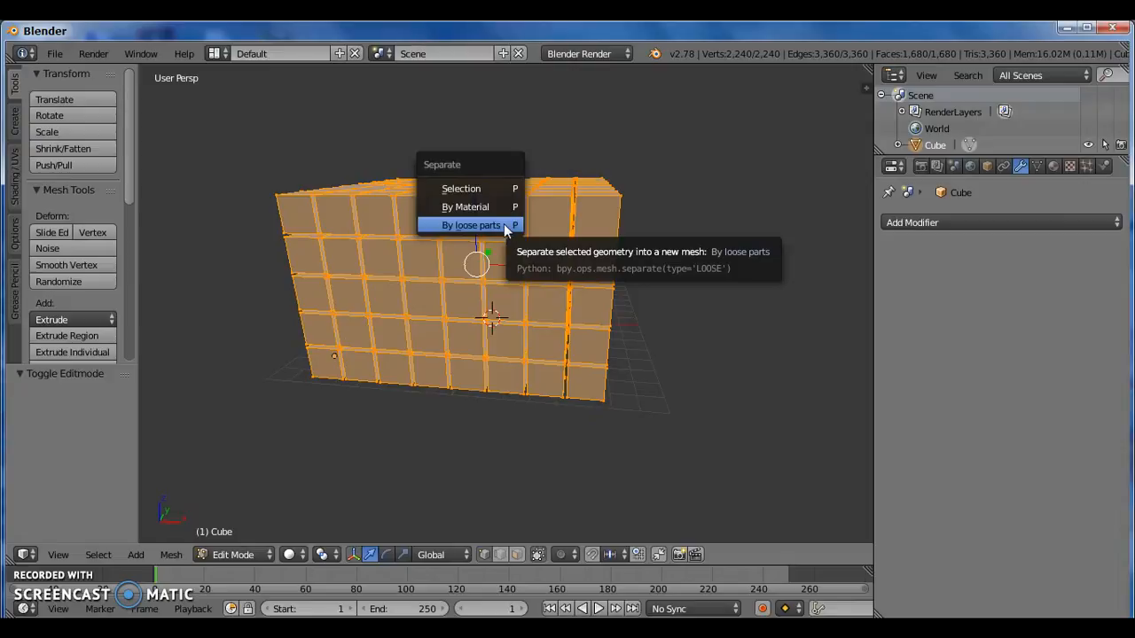
{"action": "left_click", "coordinate": [504, 226]}
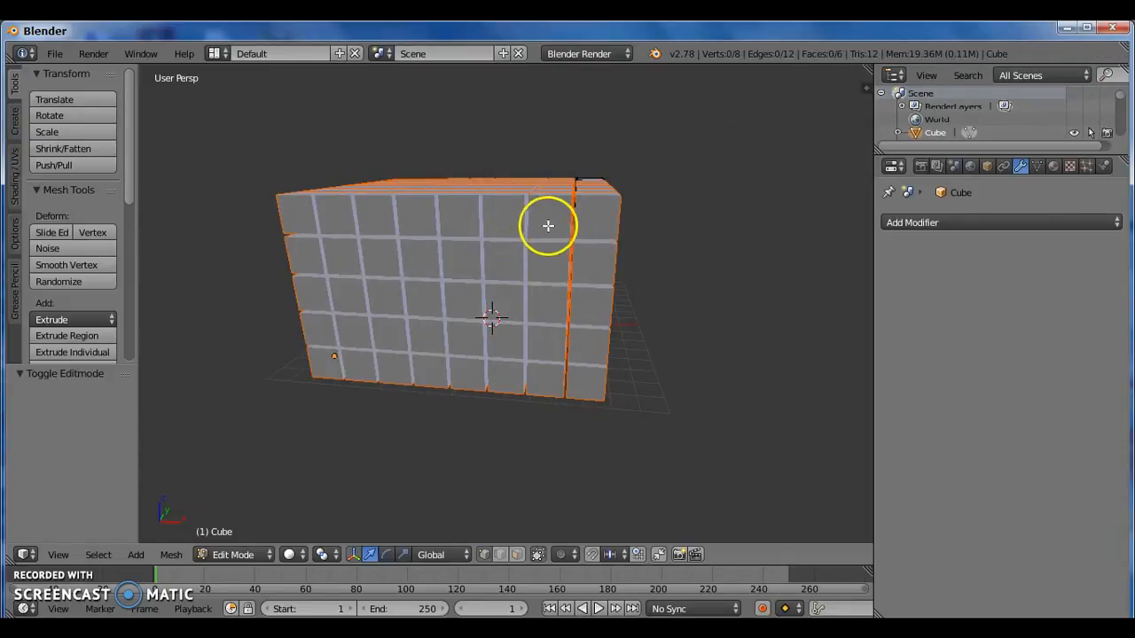
{"action": "mouse_move", "coordinate": [554, 248]}
{"action": "middle_mouse_down"}
{"action": "mouse_move", "coordinate": [502, 269]}
{"action": "mouse_move", "coordinate": [509, 302]}
{"action": "mouse_move", "coordinate": [559, 286]}
{"action": "mouse_move", "coordinate": [545, 265]}
{"action": "middle_mouse_up"}
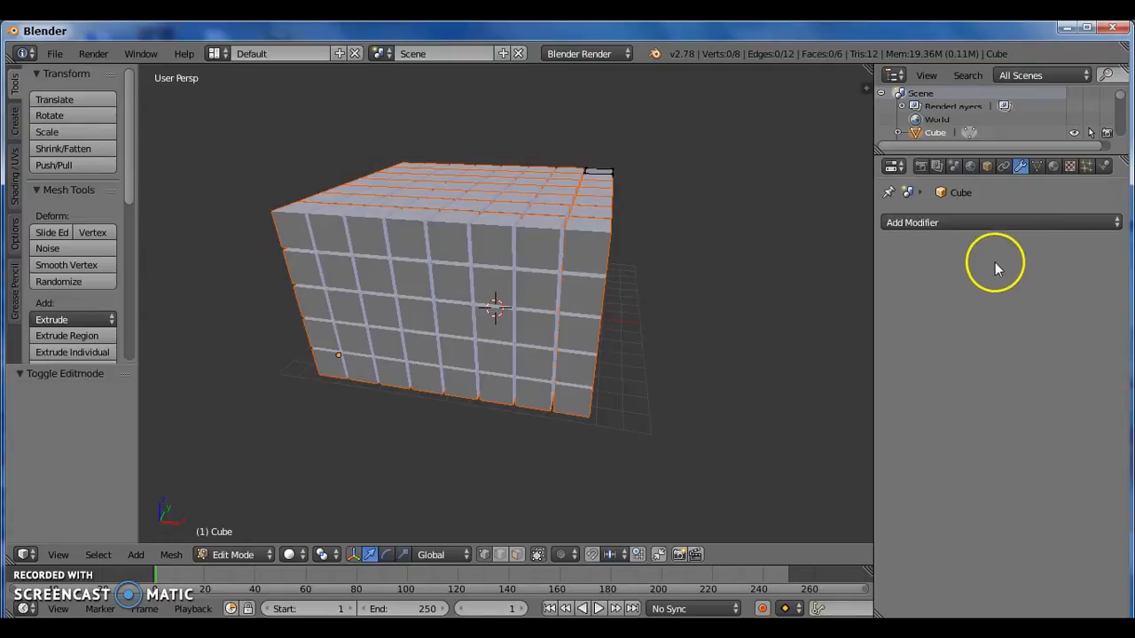
Return to Object Mode with all the separated cubes selected.
{"action": "left_click", "coordinate": [1104, 167]}
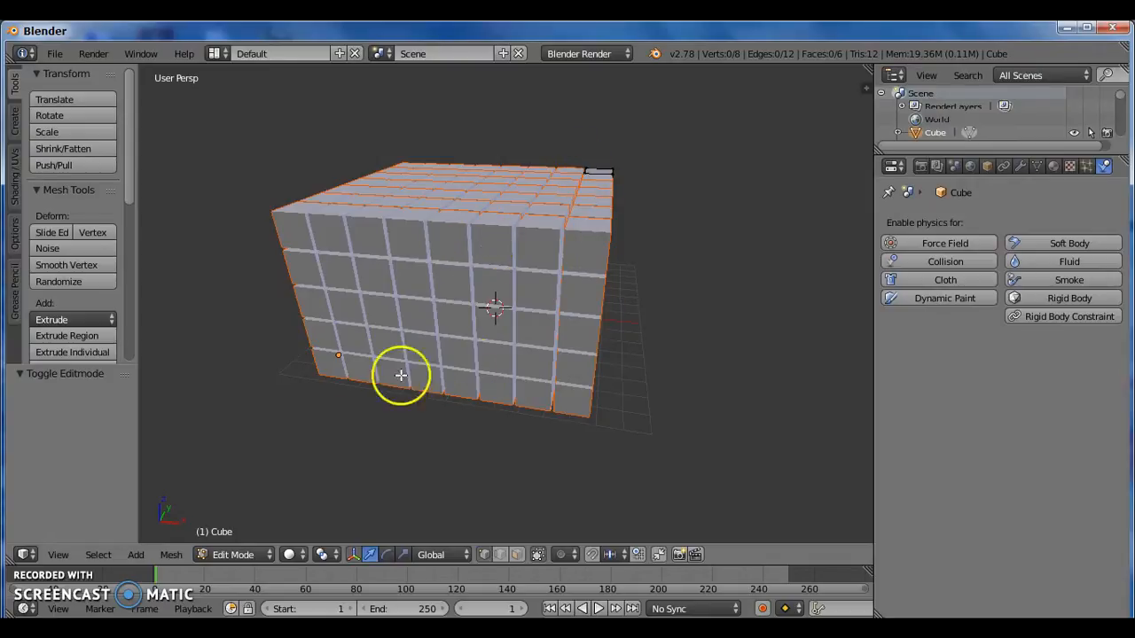
{"action": "right_click", "coordinate": [331, 265]}
{"action": "right_click", "coordinate": [407, 281]}
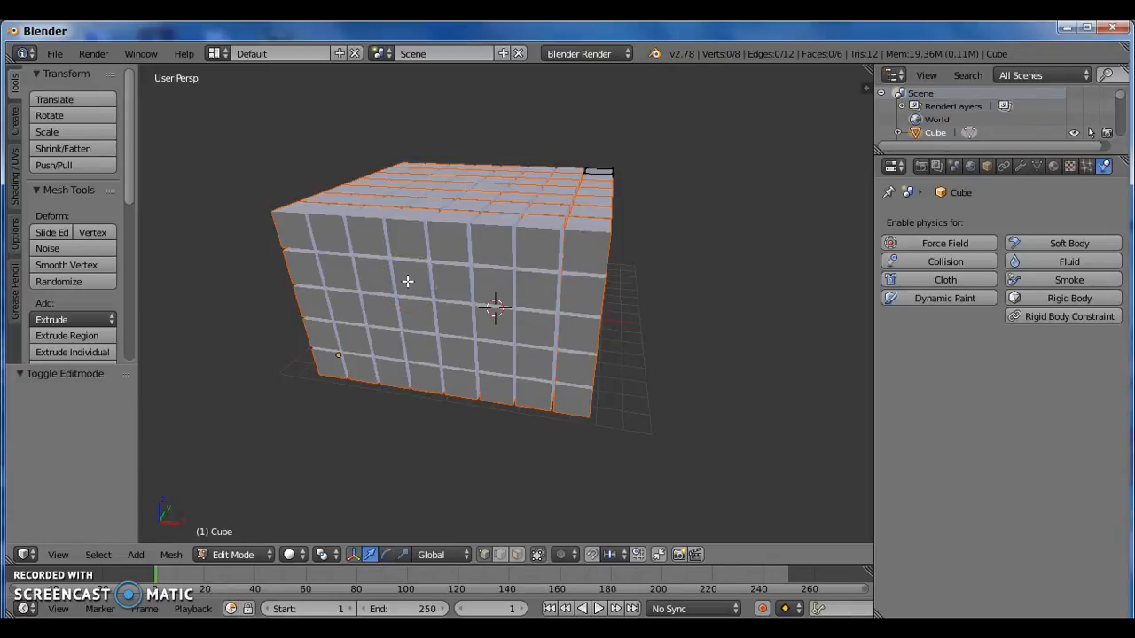
{"action": "key", "text": "Tab"}
{"action": "left_click", "coordinate": [311, 284]}
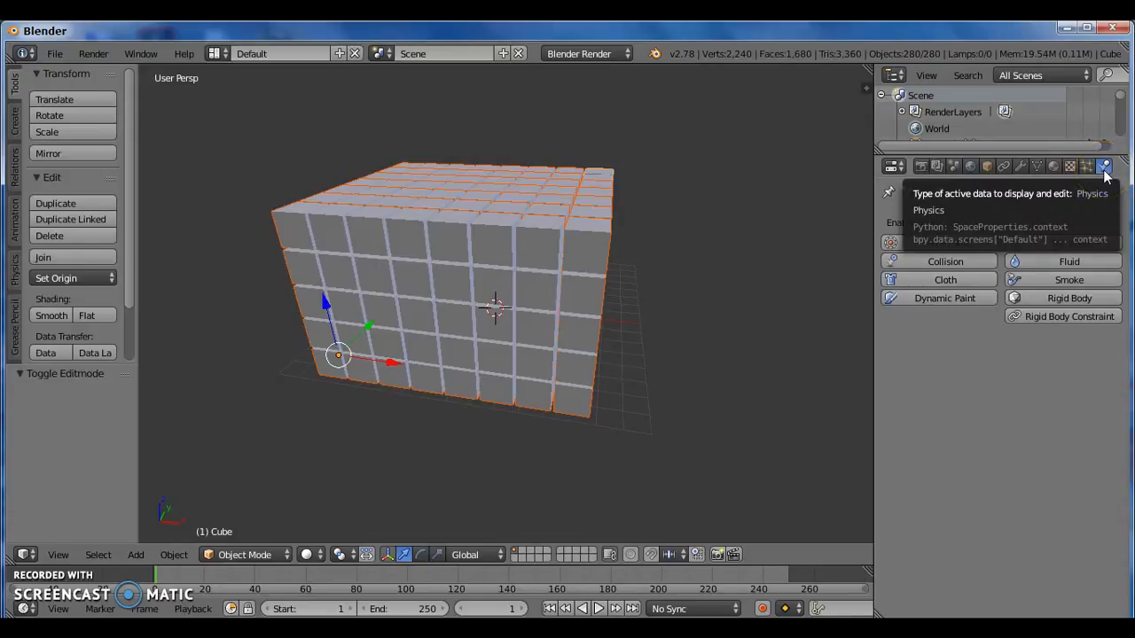
Enable Rigid Body physics of type Active on the active cube and copy its settings to all selected cubes.
{"action": "left_click", "coordinate": [1001, 175]}
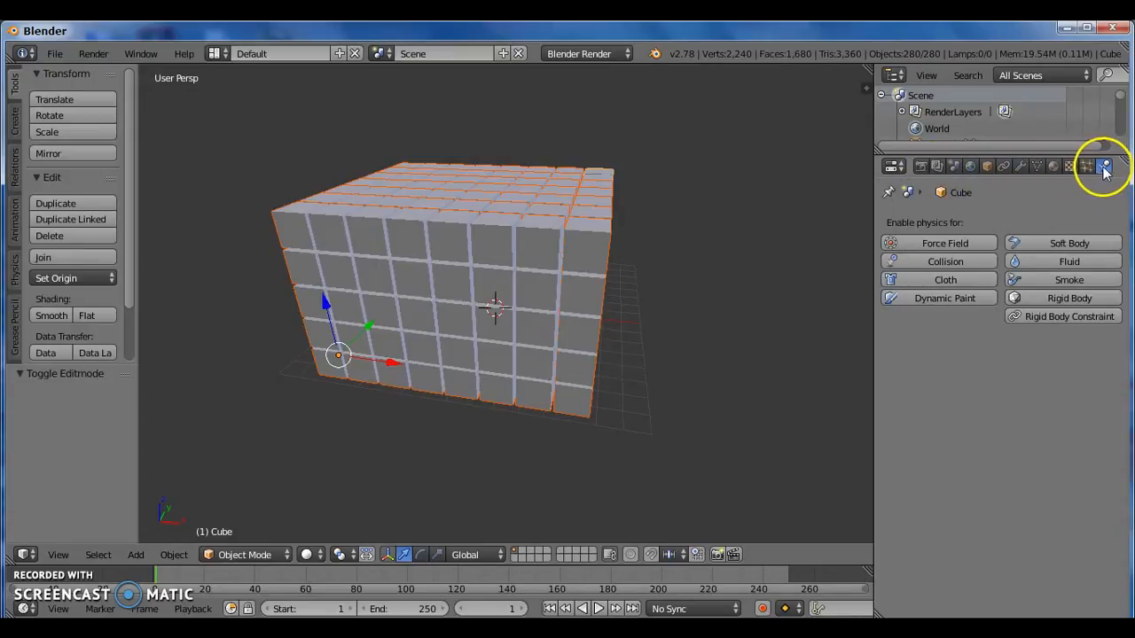
{"action": "left_click", "coordinate": [1040, 298]}
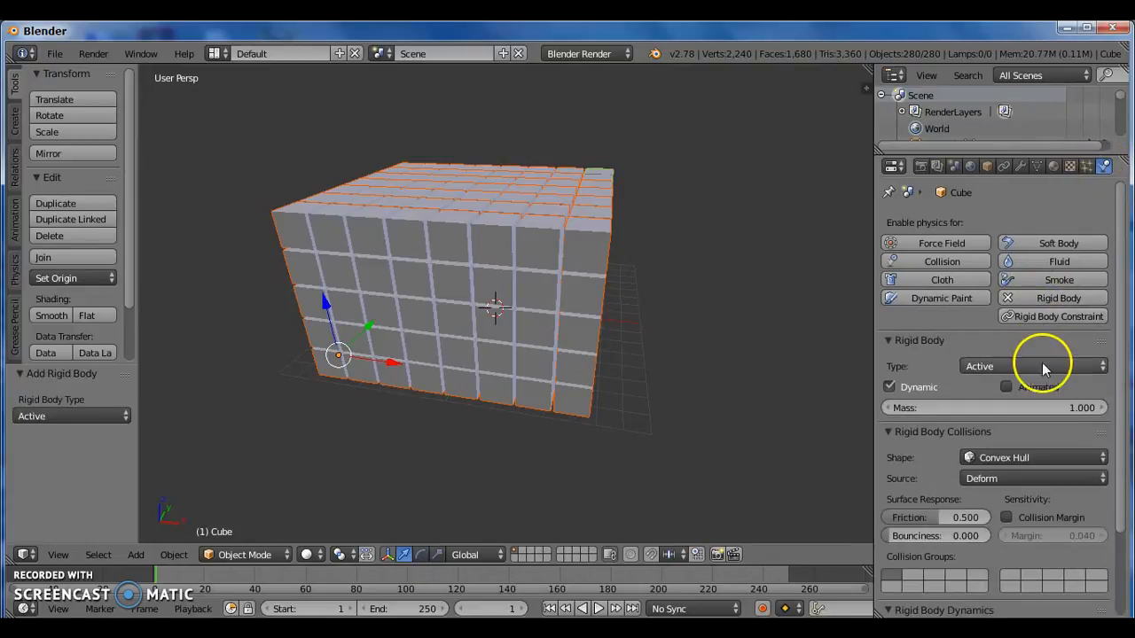
{"action": "left_click", "coordinate": [1042, 366]}
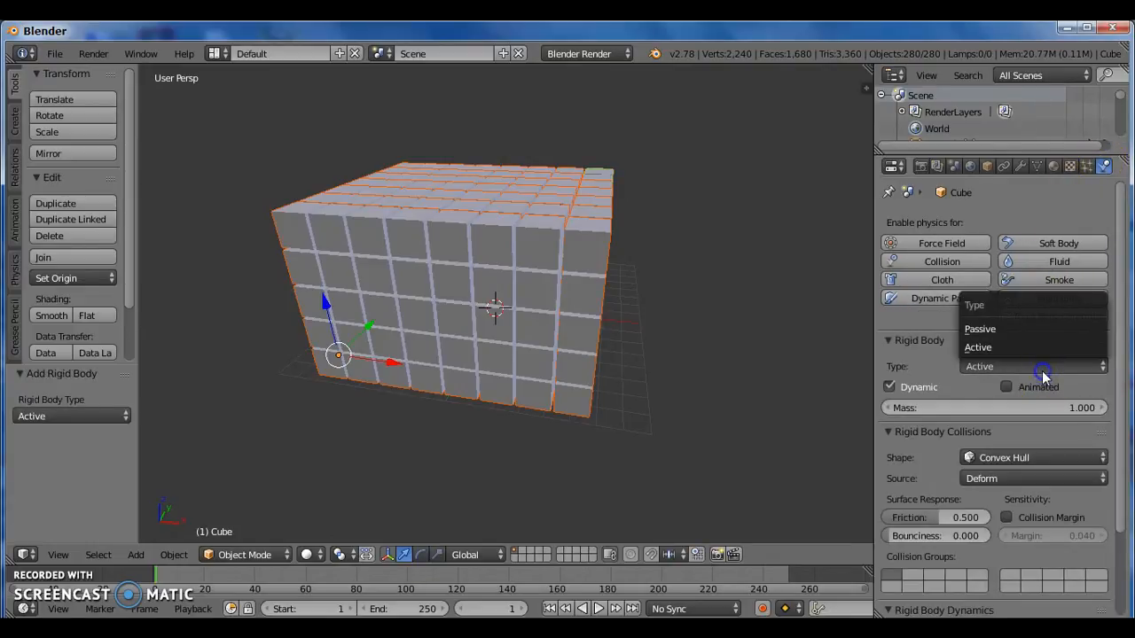
{"action": "left_click", "coordinate": [1041, 371]}
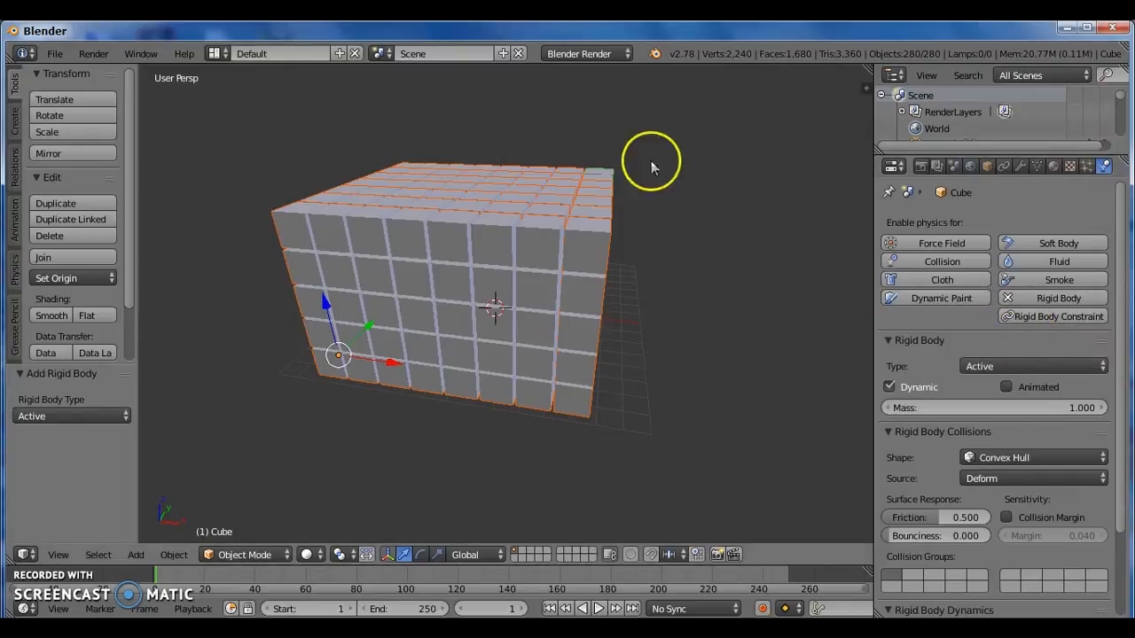
{"action": "left_click", "coordinate": [13, 268]}
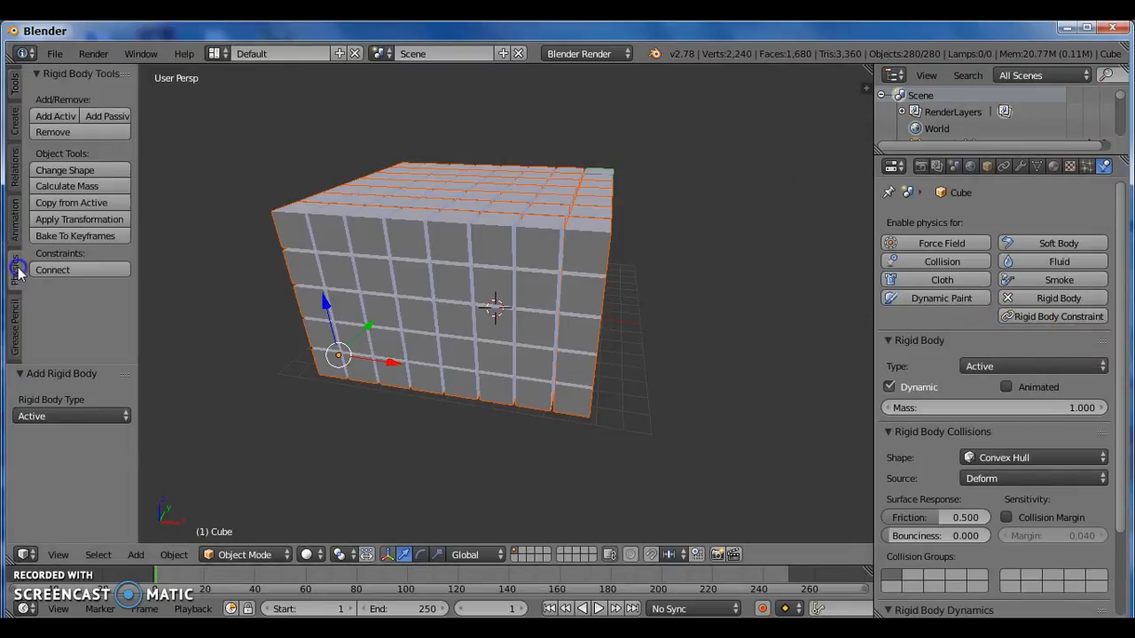
{"action": "left_click", "coordinate": [64, 203]}
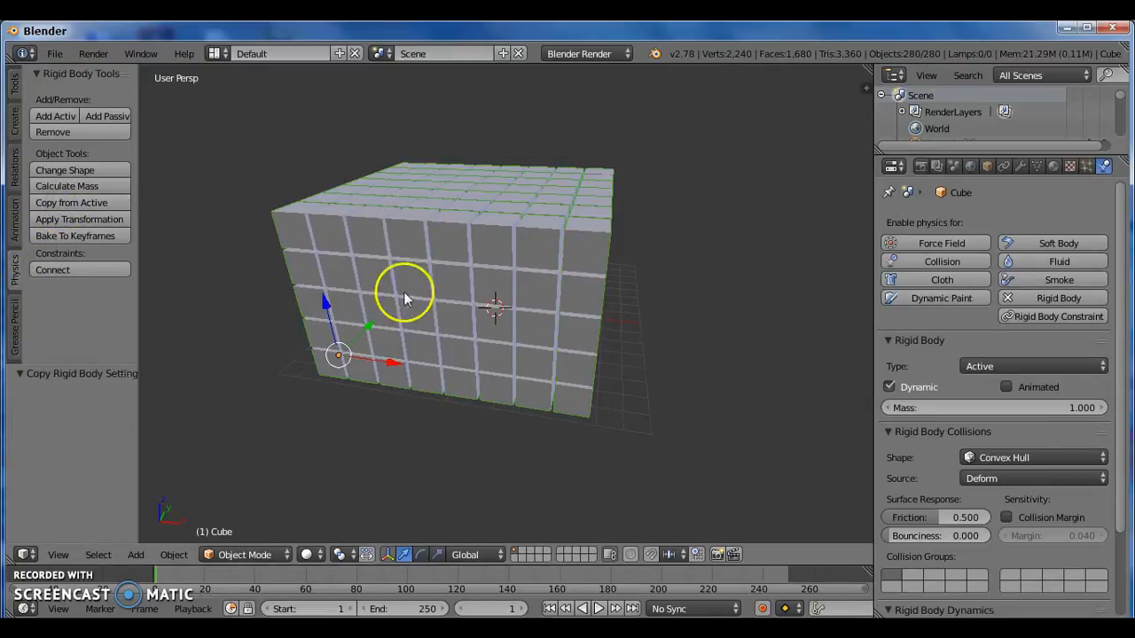
Set the origin of every selected cube to its own geometry.
{"action": "middle_click_drag", "start_coordinate": [387, 289], "coordinate": [355, 337]}
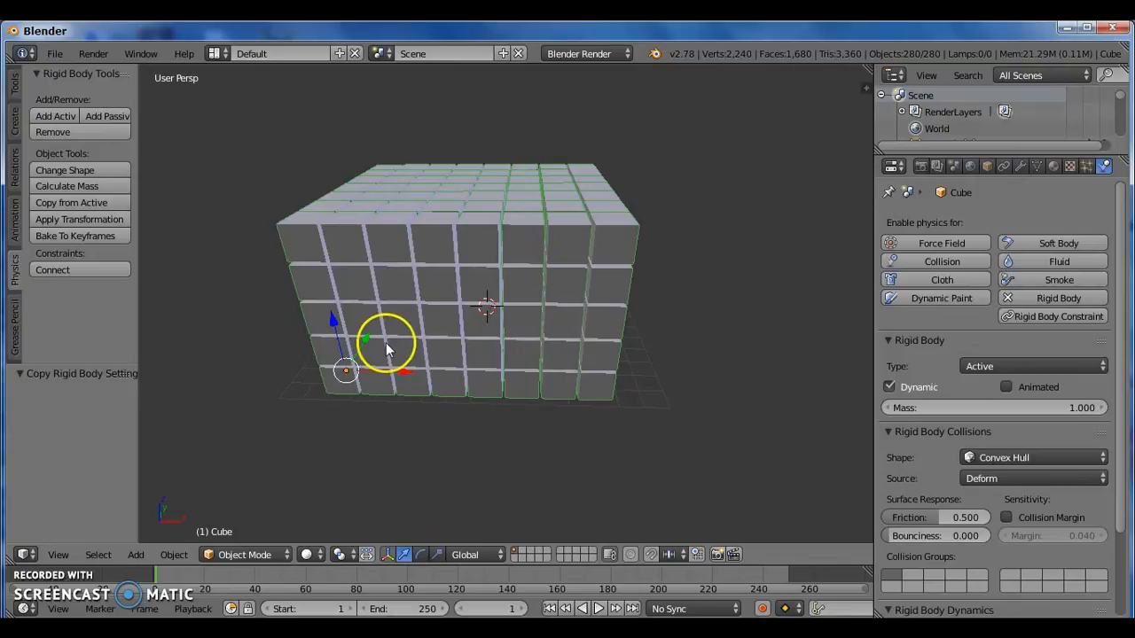
{"action": "key", "text": "ctrl+shift+alt+c"}
{"action": "left_click", "coordinate": [410, 266]}
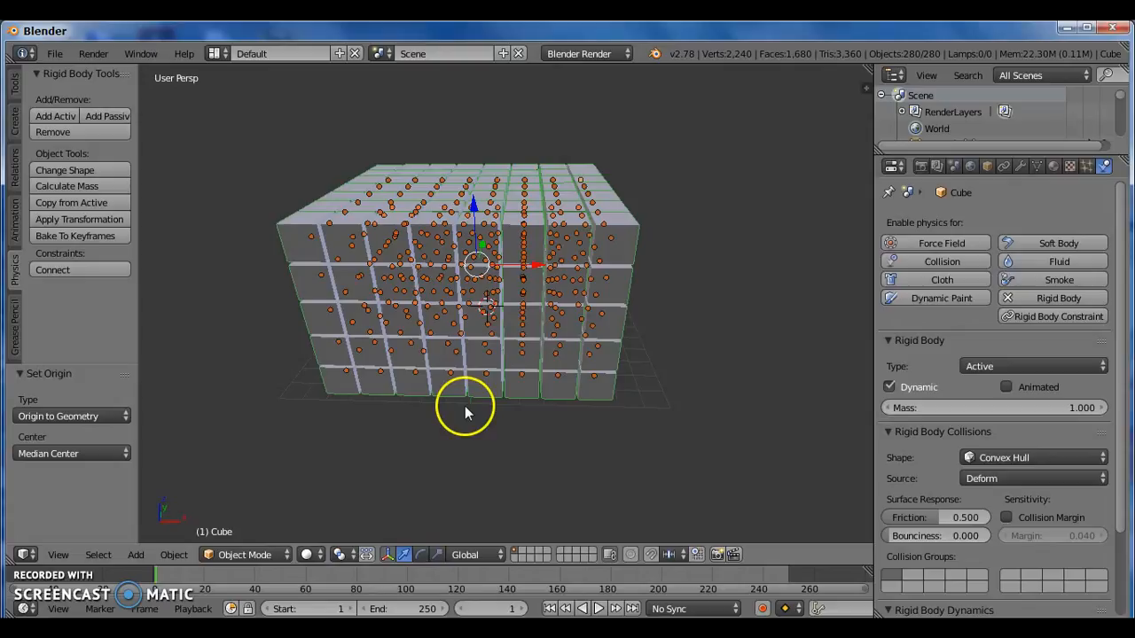
Select individual cubes around the block to check that they are separate objects, and reselect all of them.
{"action": "mouse_move", "coordinate": [504, 264]}
{"action": "middle_mouse_down"}
{"action": "mouse_move", "coordinate": [337, 236]}
{"action": "mouse_move", "coordinate": [426, 232]}
{"action": "mouse_move", "coordinate": [494, 280]}
{"action": "middle_mouse_up"}
{"action": "right_click", "coordinate": [494, 278]}
{"action": "right_click", "coordinate": [448, 271]}
{"action": "right_click", "coordinate": [537, 271]}
{"action": "right_click", "coordinate": [588, 282]}
{"action": "right_click", "coordinate": [581, 347]}
{"action": "right_click", "coordinate": [545, 348]}
{"action": "right_click", "coordinate": [576, 355]}
{"action": "right_click", "coordinate": [576, 389]}
{"action": "right_click", "coordinate": [546, 392]}
{"action": "right_click", "coordinate": [543, 394]}
{"action": "right_click", "coordinate": [560, 394]}
{"action": "right_click", "coordinate": [506, 368]}
{"action": "right_click", "coordinate": [502, 378]}
{"action": "right_click", "coordinate": [501, 383]}
{"action": "right_click", "coordinate": [459, 214]}
{"action": "right_click", "coordinate": [437, 265]}
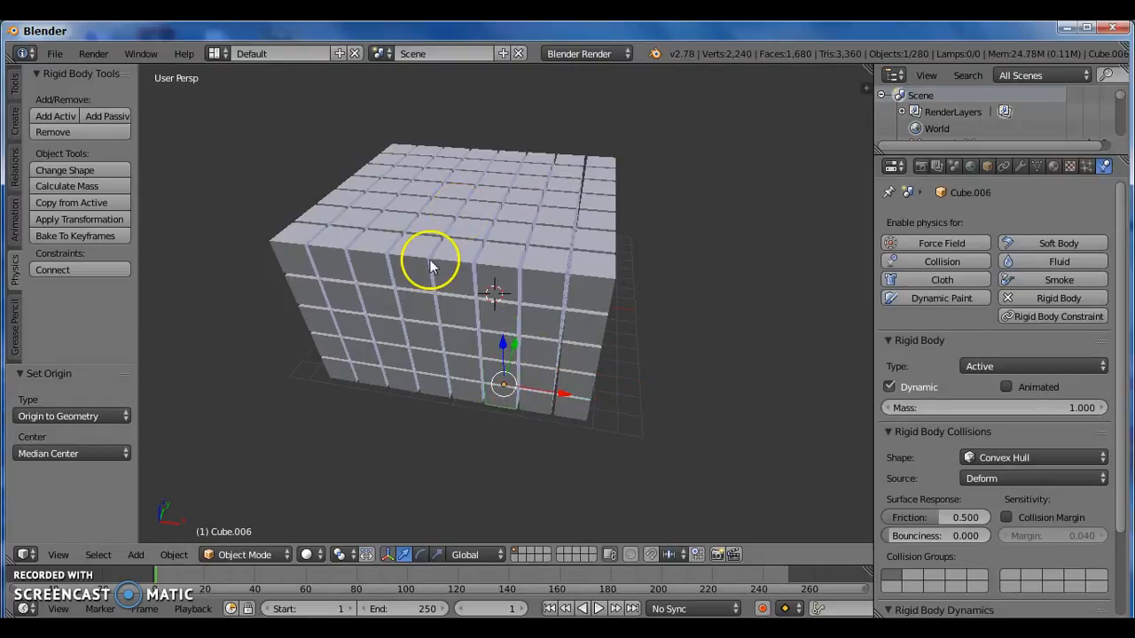
{"action": "right_click", "coordinate": [437, 267]}
{"action": "right_click", "coordinate": [437, 267]}
{"action": "right_click", "coordinate": [437, 268]}
{"action": "right_click", "coordinate": [437, 268]}
{"action": "right_click", "coordinate": [437, 268]}
{"action": "right_click", "coordinate": [437, 267]}
{"action": "right_click", "coordinate": [437, 267]}
{"action": "right_click", "coordinate": [437, 266]}
{"action": "right_click", "coordinate": [437, 266]}
{"action": "key", "text": "a"}
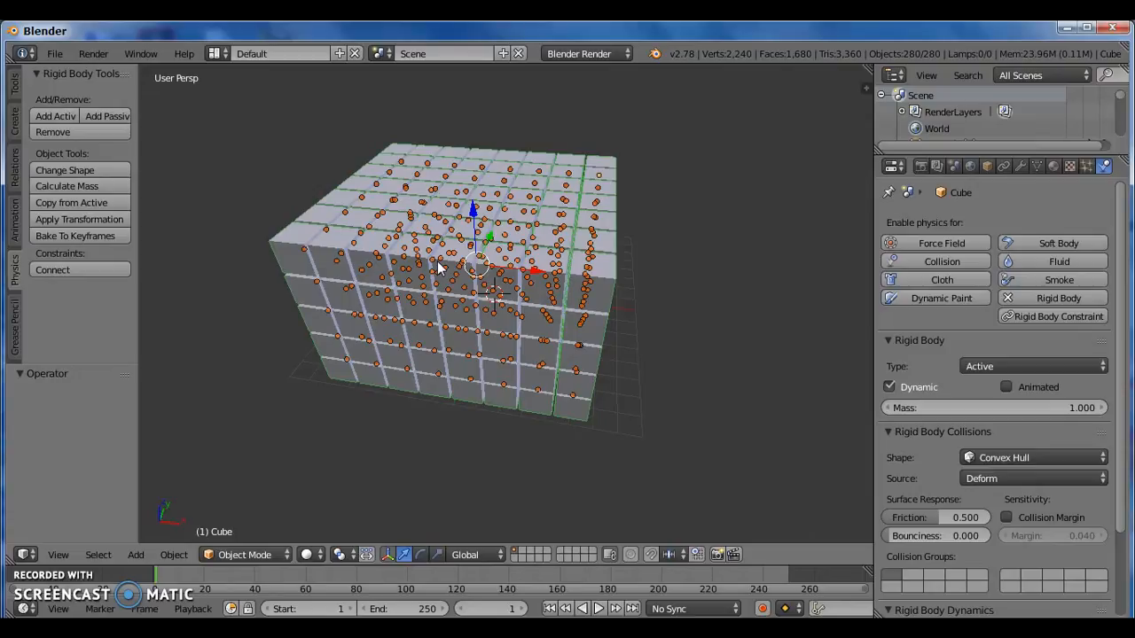
Switch the render engine to Cycles Render and enable nodes for the cubes' shared material.
{"action": "left_click", "coordinate": [1055, 170]}
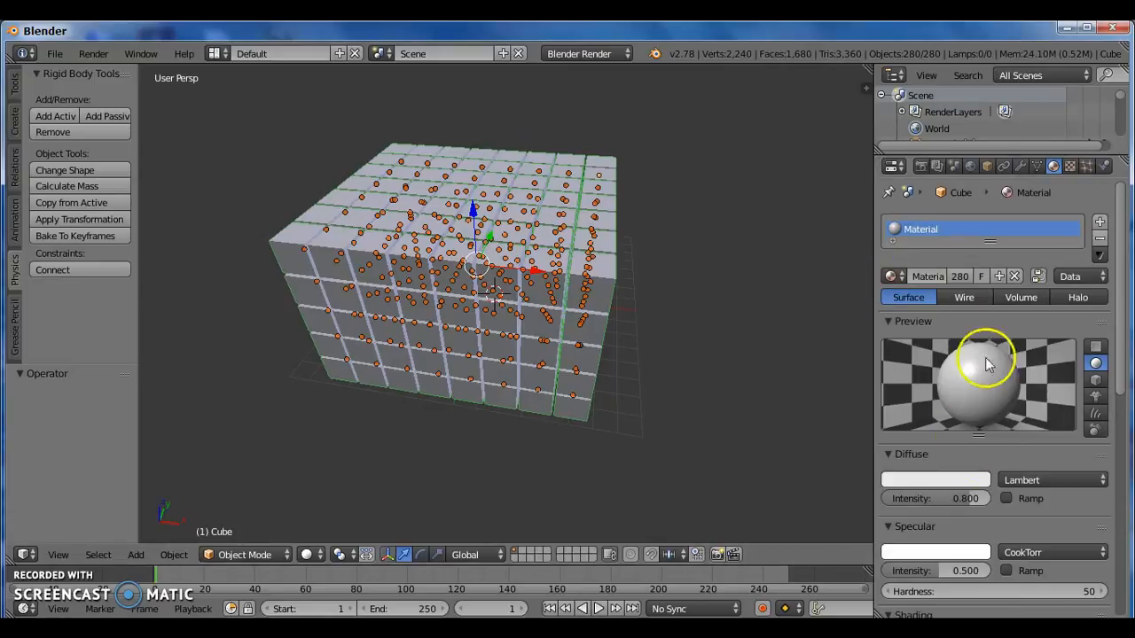
{"action": "left_click", "coordinate": [627, 55]}
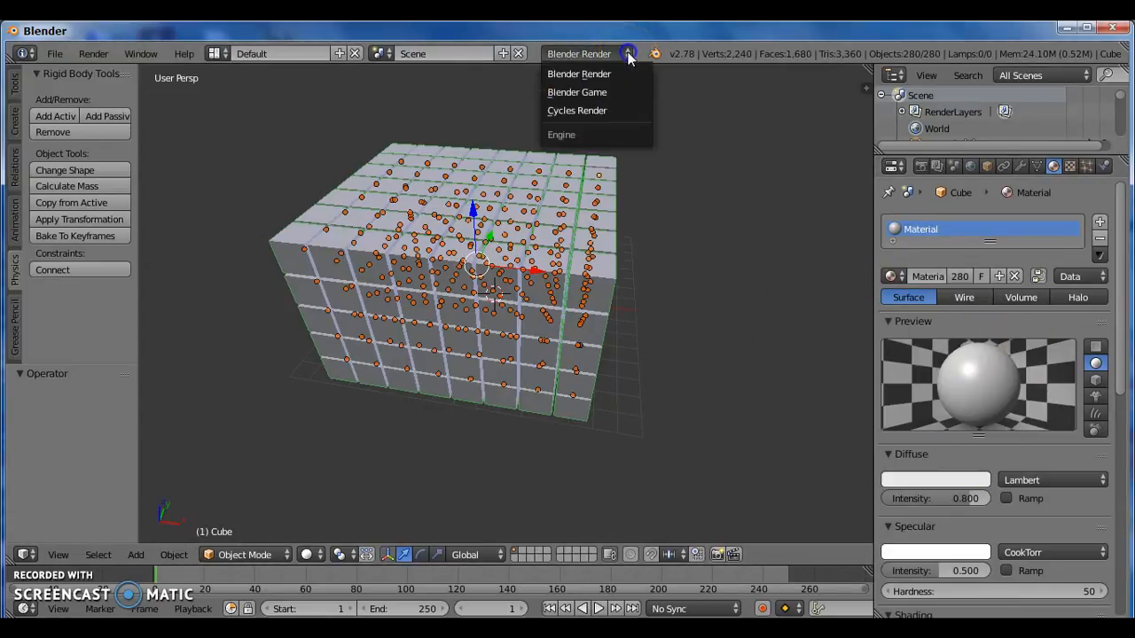
{"action": "left_click", "coordinate": [607, 113]}
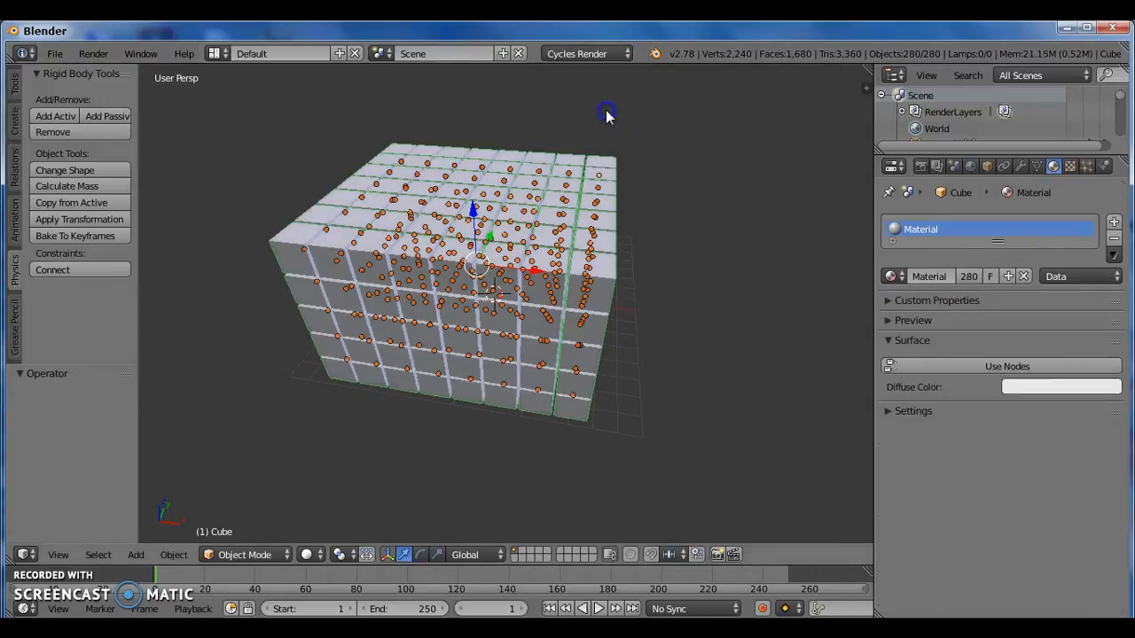
{"action": "left_click", "coordinate": [953, 369]}
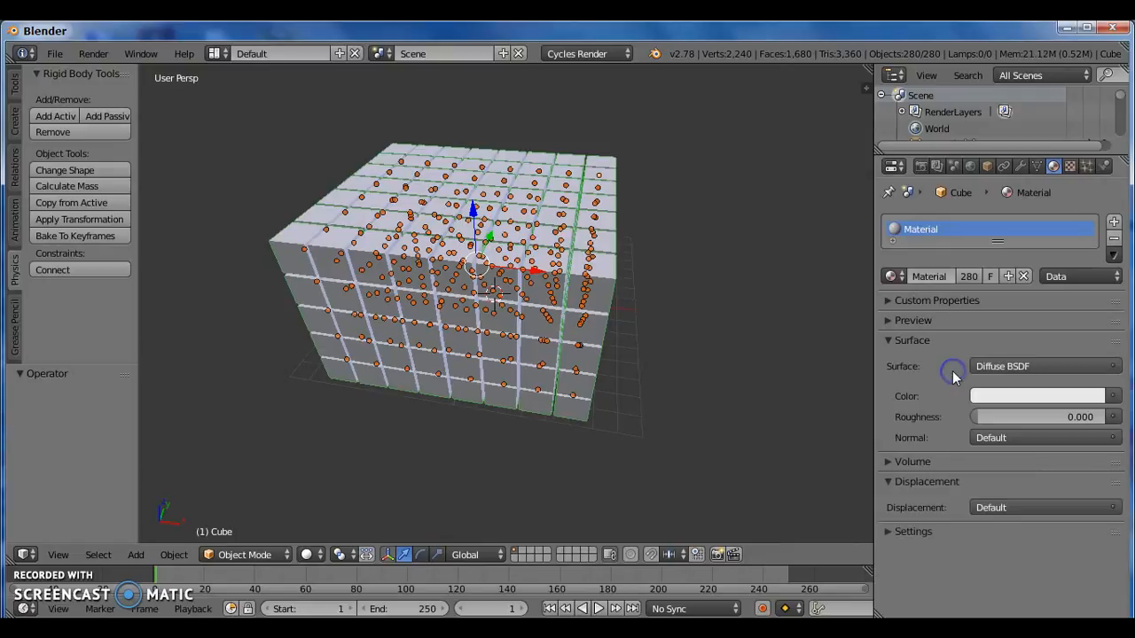
Change the material's surface shader to Glossy BSDF, set its roughness to 0.2 and show the material preview.
{"action": "left_click", "coordinate": [994, 368]}
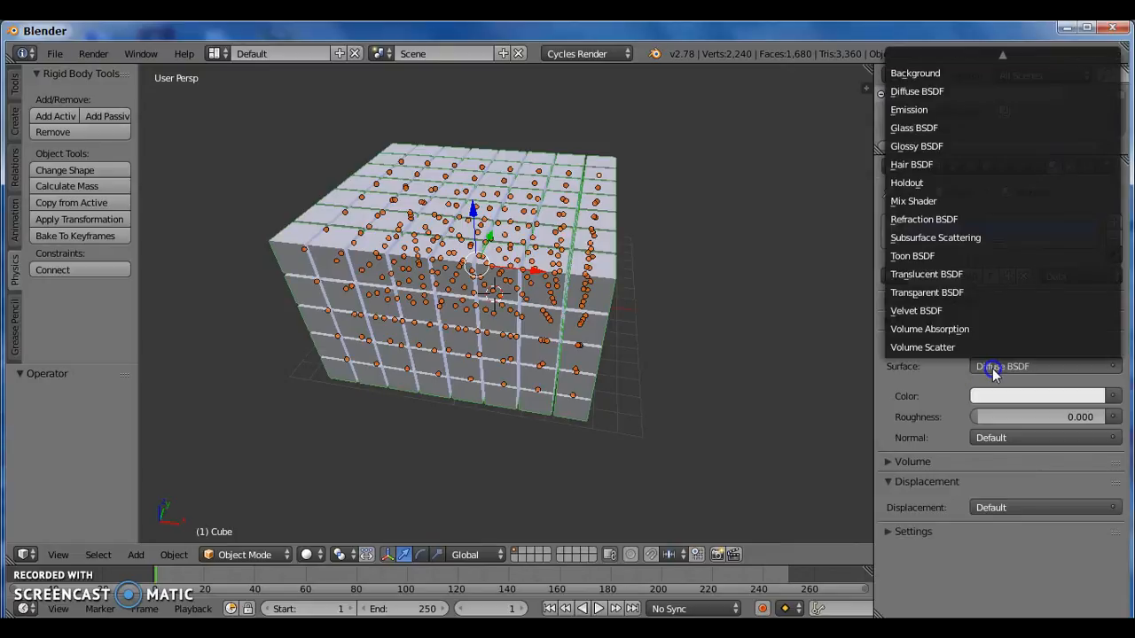
{"action": "left_click", "coordinate": [969, 147]}
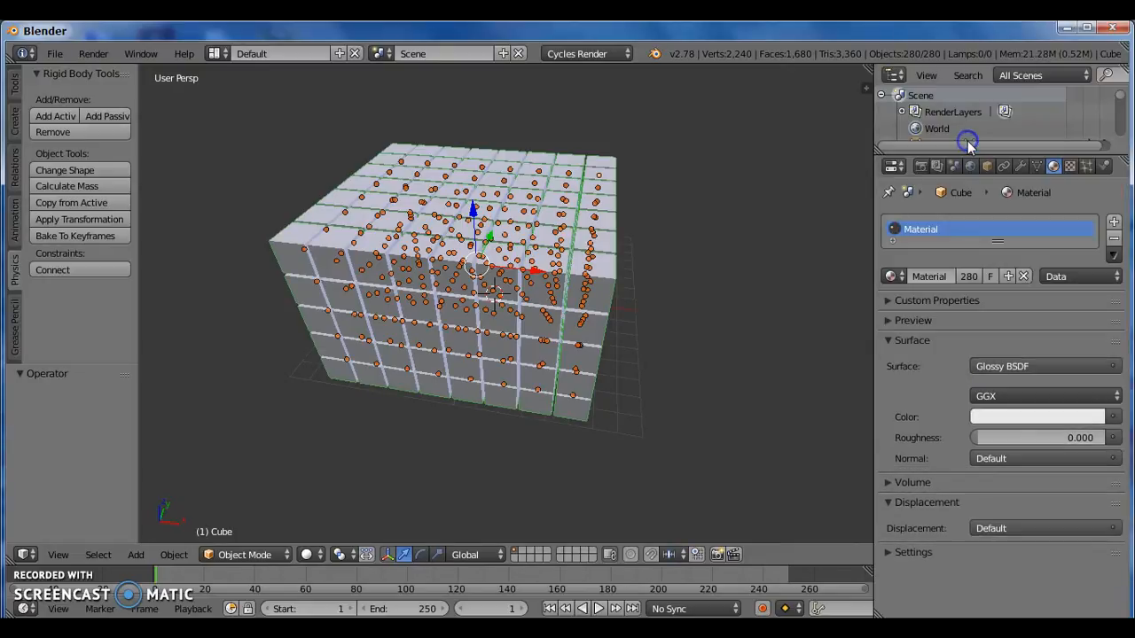
{"action": "left_click", "coordinate": [1034, 438]}
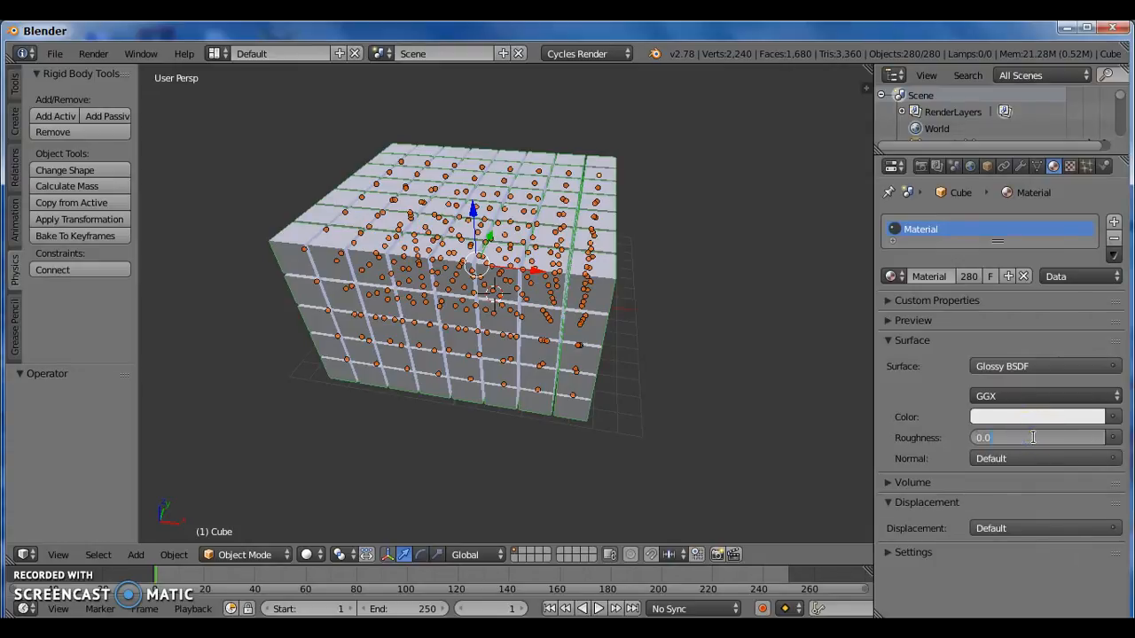
{"action": "type", "text": ".2"}
{"action": "key", "text": "Return"}
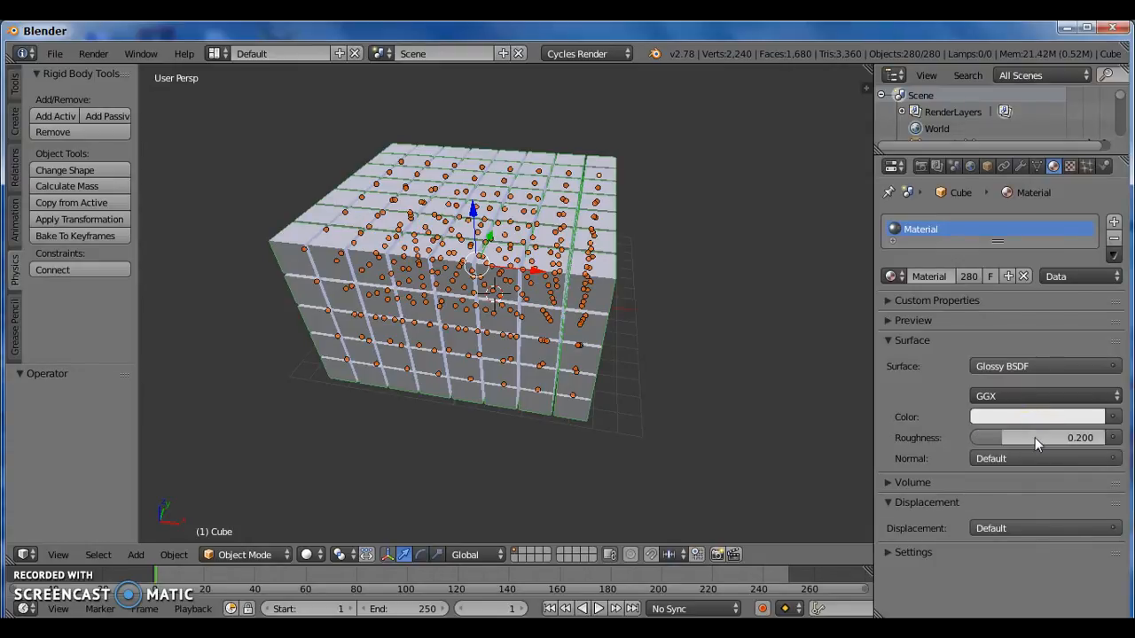
{"action": "left_click", "coordinate": [1013, 323]}
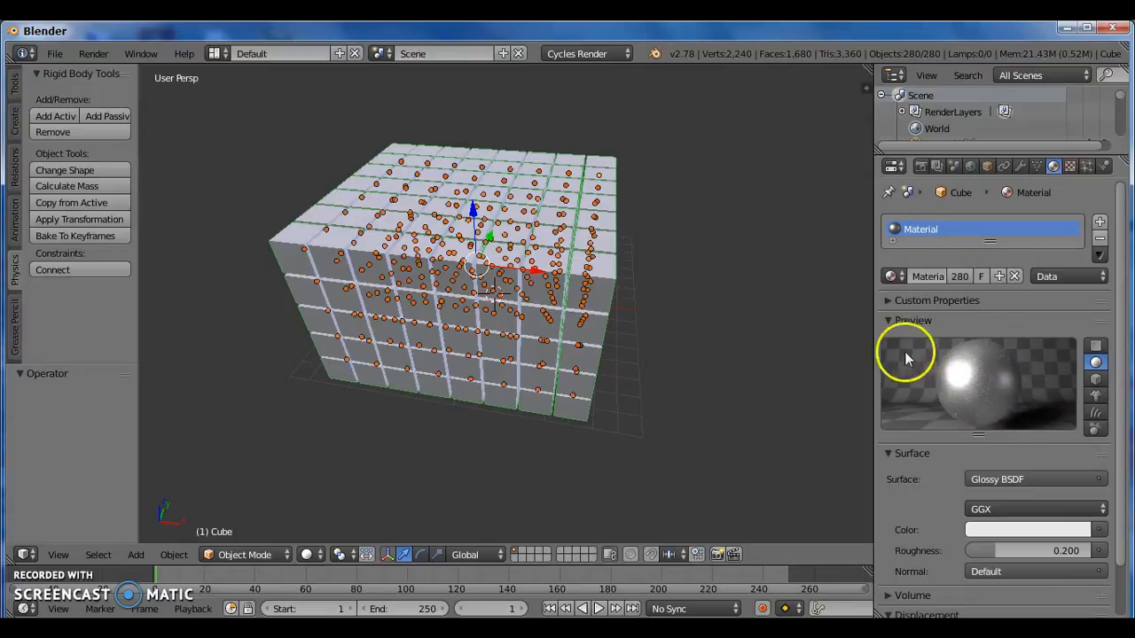
Widen the 3D view, enlarge the timeline area and set the viewport shading to Rendered.
{"action": "left_click_drag", "start_coordinate": [873, 255], "coordinate": [920, 257]}
{"action": "middle_click_drag", "start_coordinate": [405, 309], "coordinate": [455, 281]}
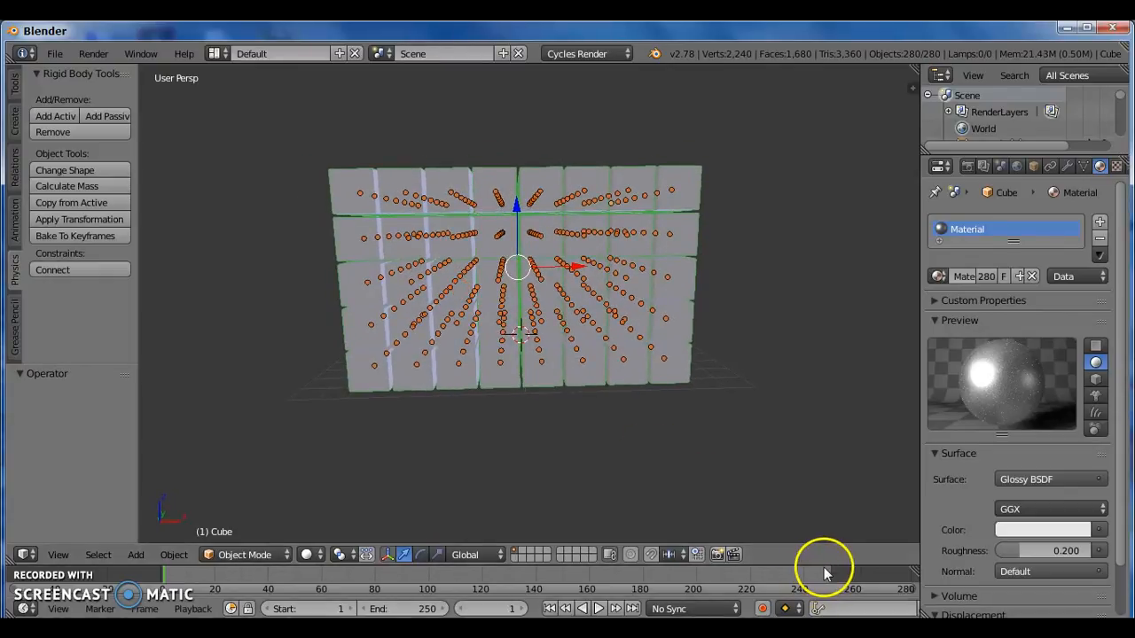
{"action": "left_click_drag", "start_coordinate": [815, 570], "coordinate": [810, 385]}
{"action": "middle_click_drag", "start_coordinate": [525, 210], "coordinate": [526, 236]}
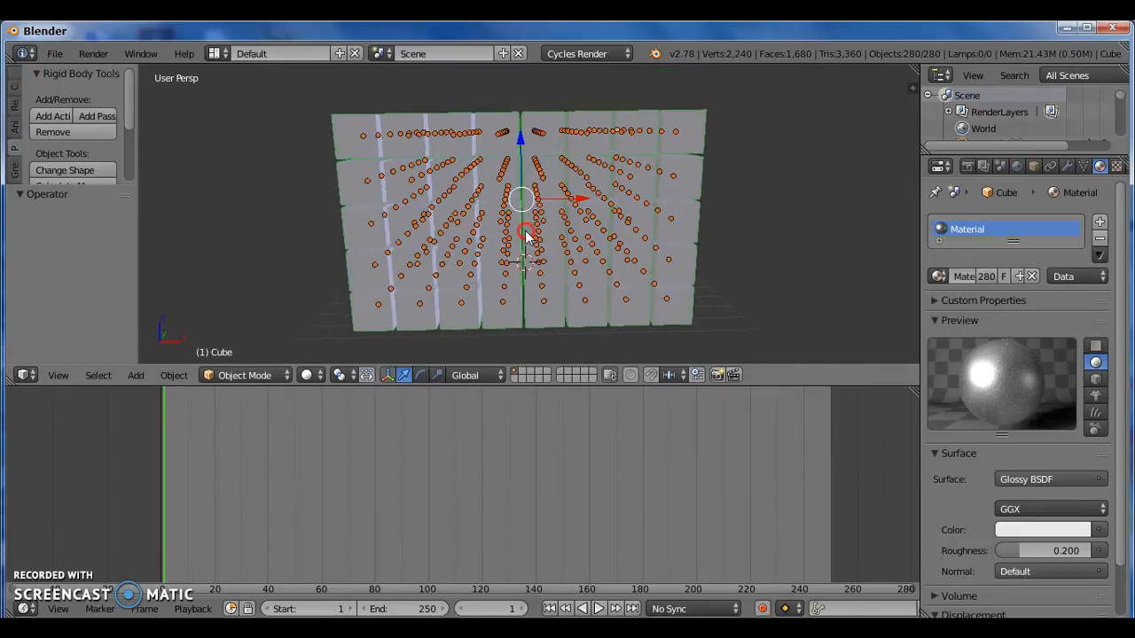
{"action": "left_click", "coordinate": [318, 376]}
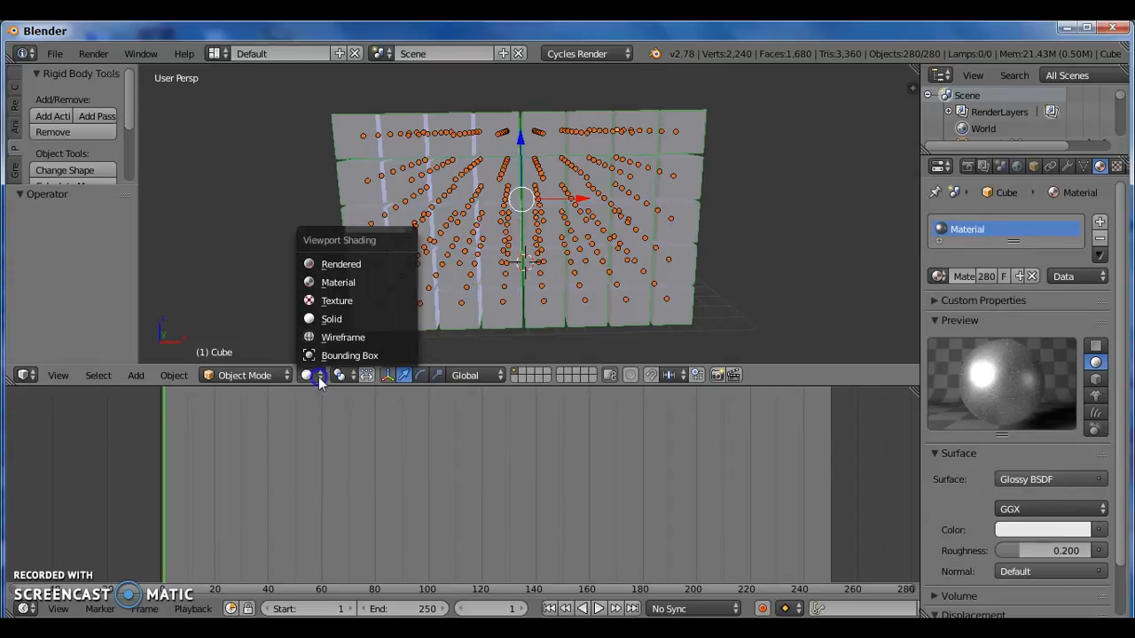
{"action": "left_click", "coordinate": [328, 264]}
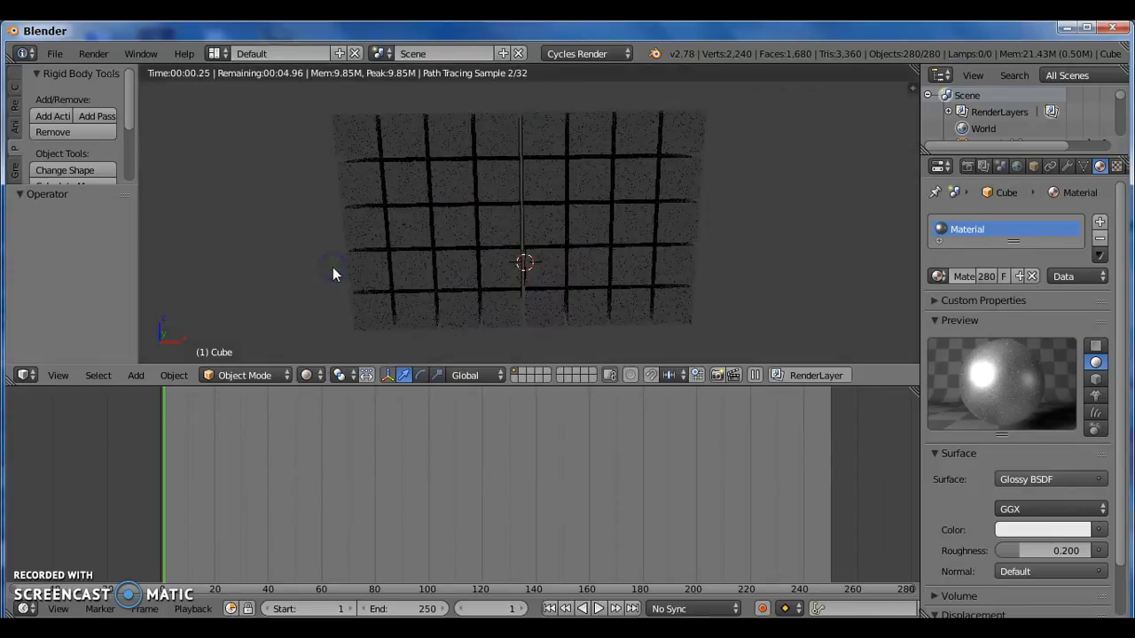
Set the world surface color to pure white (RGB 1.000).
{"action": "left_click", "coordinate": [1018, 171]}
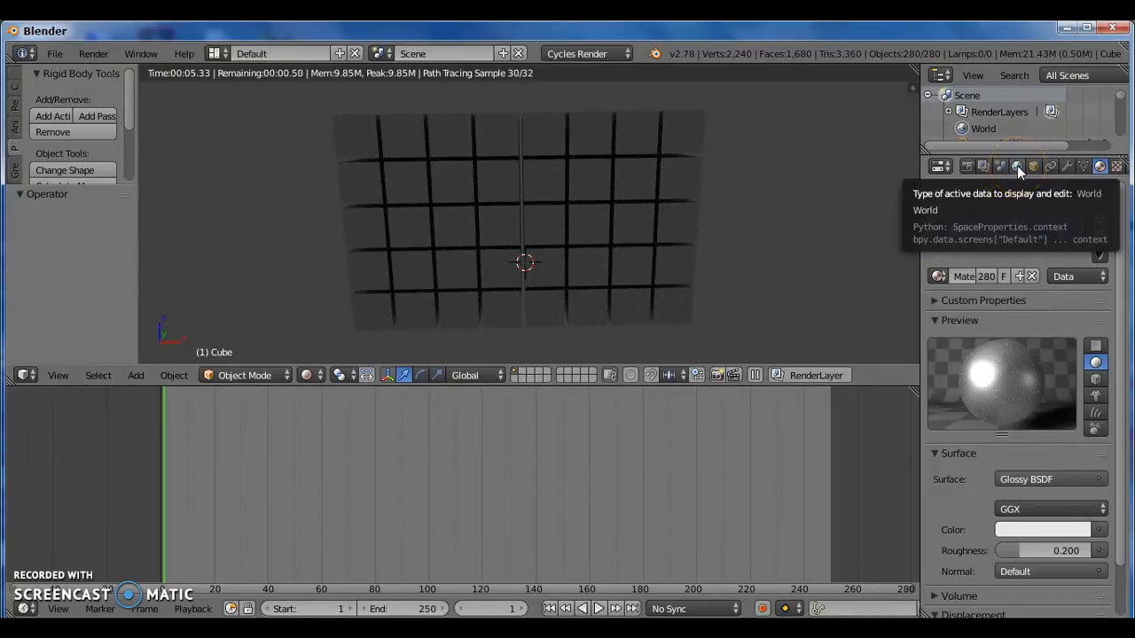
{"action": "left_click", "coordinate": [1017, 169]}
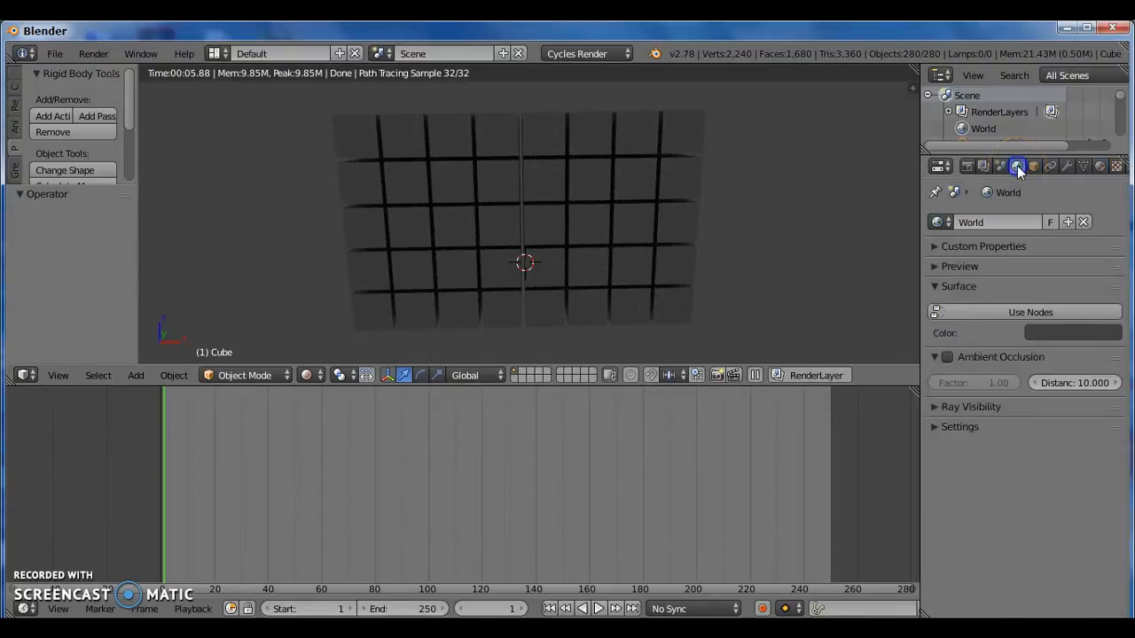
{"action": "left_click", "coordinate": [1090, 341]}
{"action": "left_click", "coordinate": [1104, 207]}
{"action": "left_click_drag", "start_coordinate": [1107, 210], "coordinate": [1107, 113]}
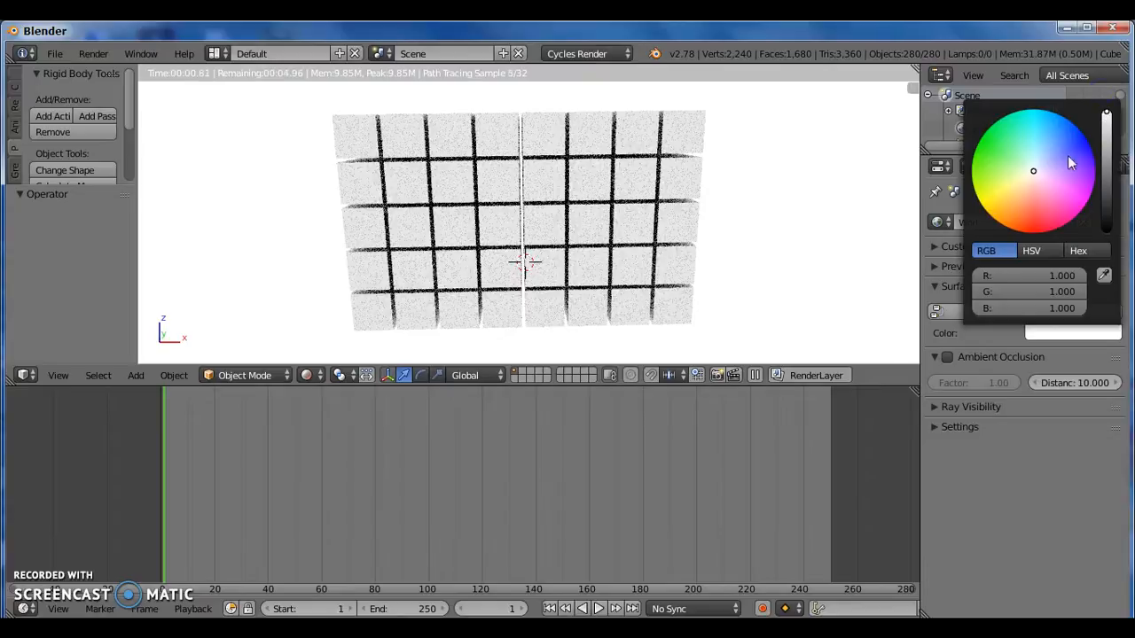
{"action": "left_click", "coordinate": [574, 412]}
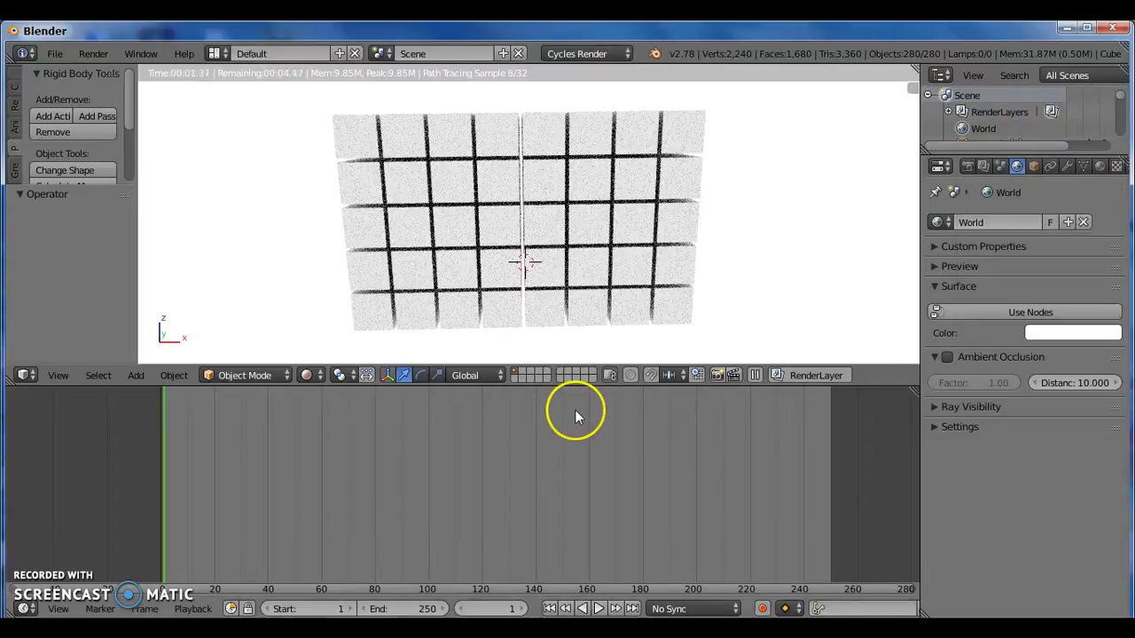
Return to the material settings and turn the timeline area into a Node Editor showing the cubes' material nodes.
{"action": "left_click", "coordinate": [1100, 167]}
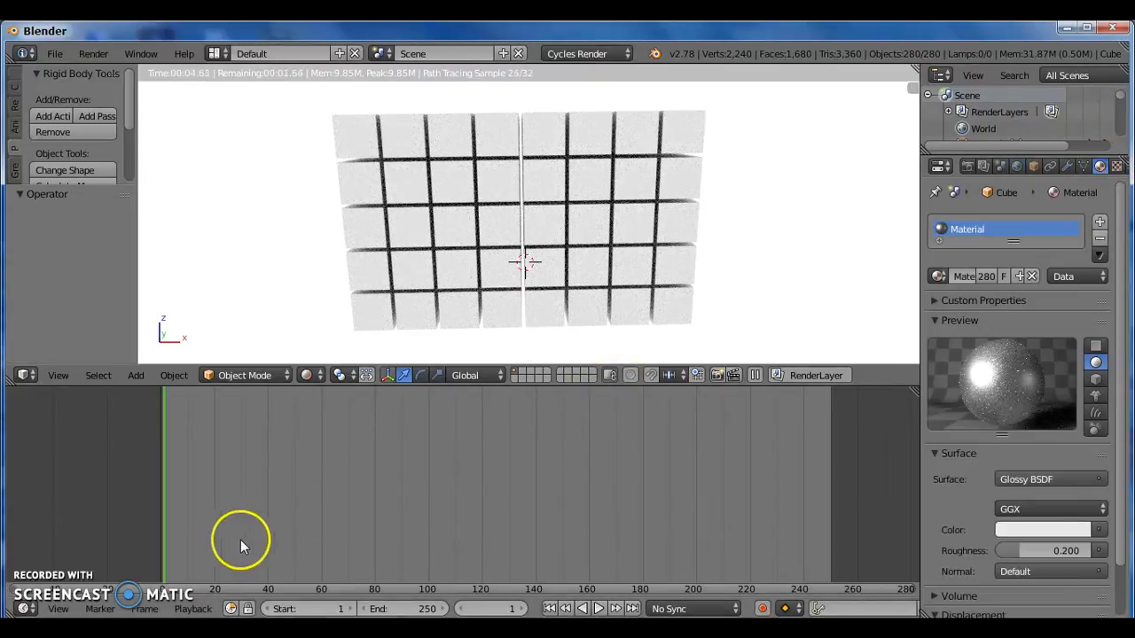
{"action": "left_click", "coordinate": [27, 608]}
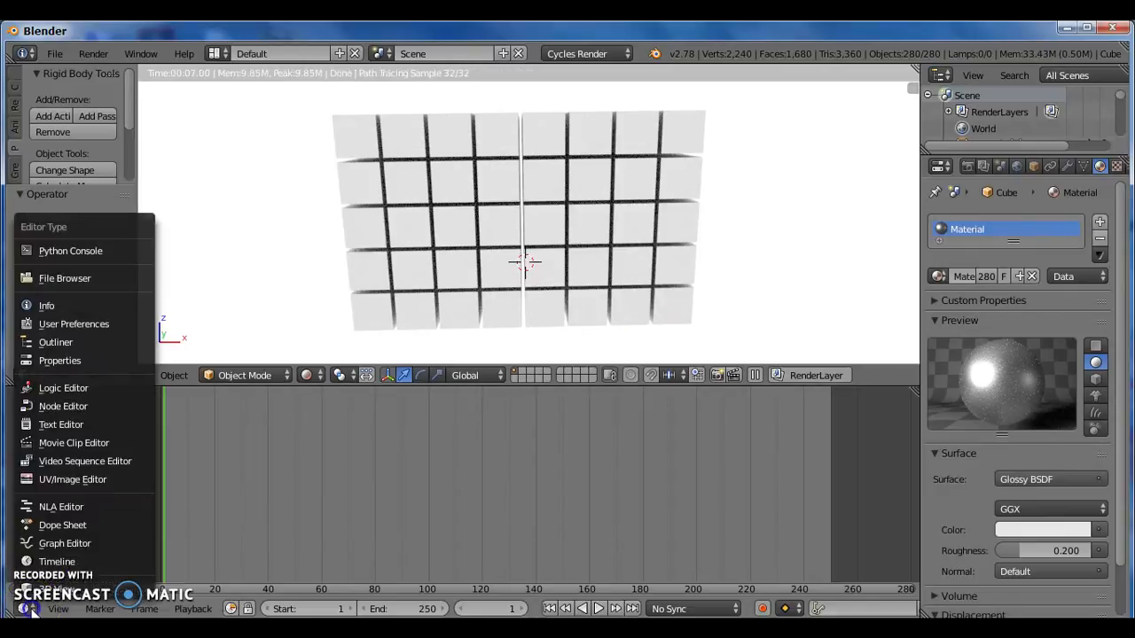
{"action": "left_click", "coordinate": [114, 409]}
{"action": "left_click_drag", "start_coordinate": [337, 493], "coordinate": [362, 500]}
{"action": "scroll", "coordinate": [361, 500], "scroll_direction": "up", "scroll_amount": 5}
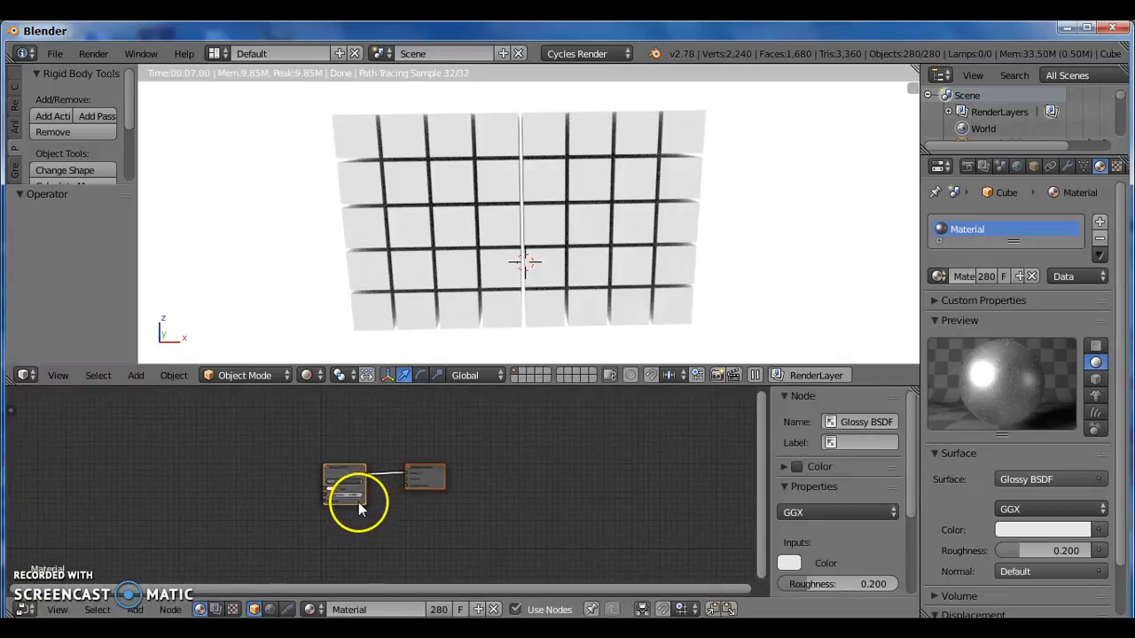
{"action": "scroll", "coordinate": [360, 502], "scroll_direction": "up", "scroll_amount": 4}
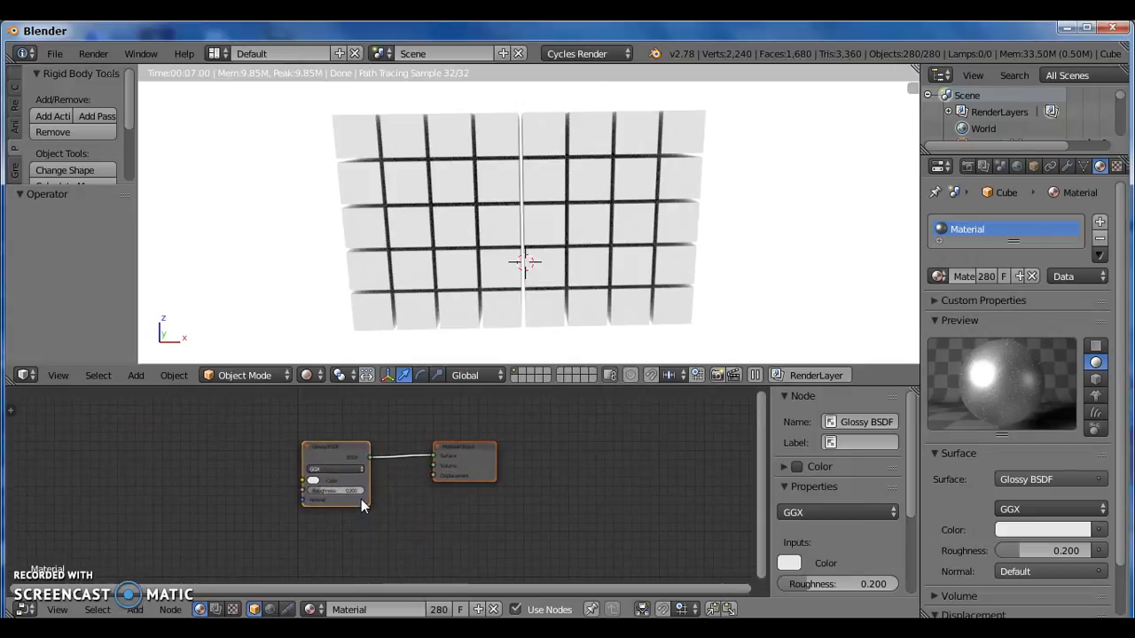
{"action": "scroll", "coordinate": [353, 501], "scroll_direction": "up", "scroll_amount": 3}
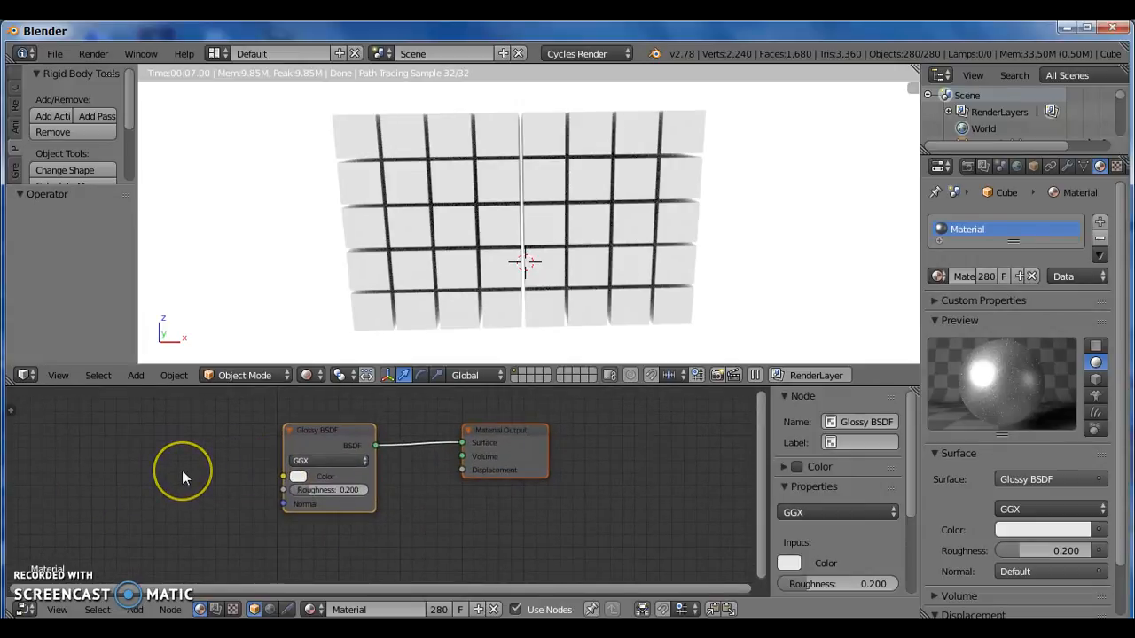
Add a ColorRamp converter node and place it in front of the Glossy BSDF node.
{"action": "key", "text": "shift+a"}
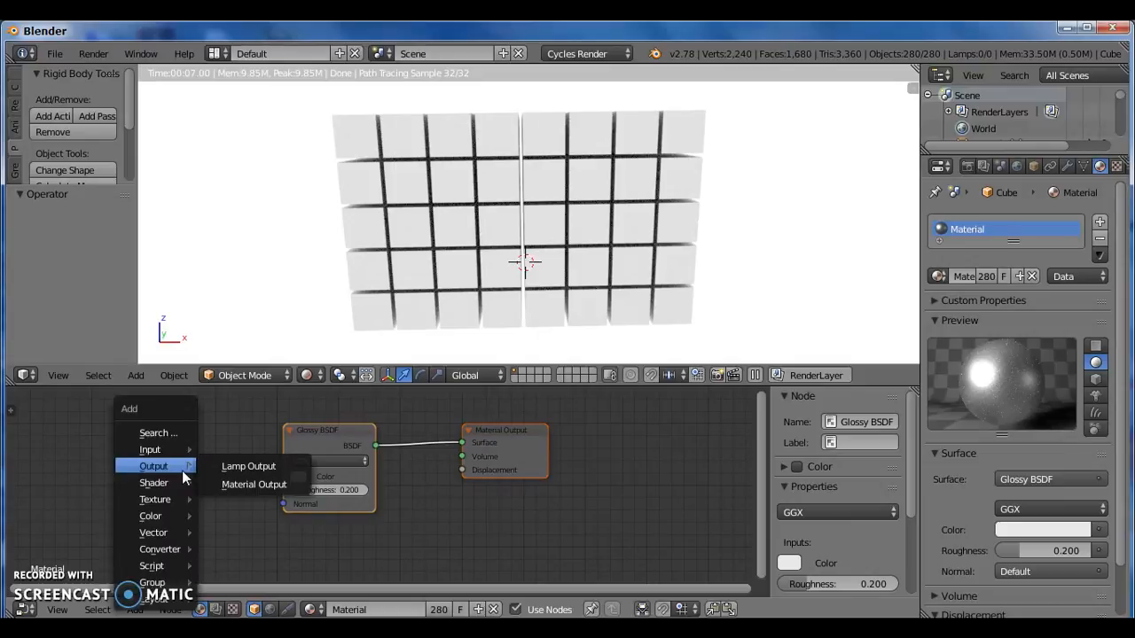
{"action": "mouse_move", "coordinate": [178, 549]}
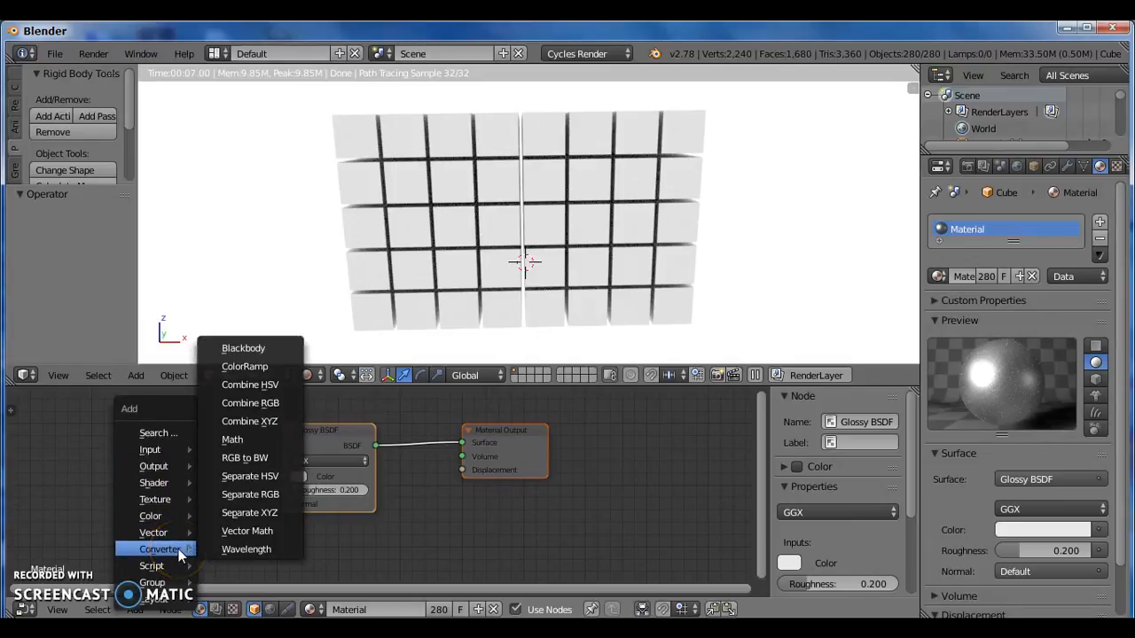
{"action": "left_click", "coordinate": [264, 369]}
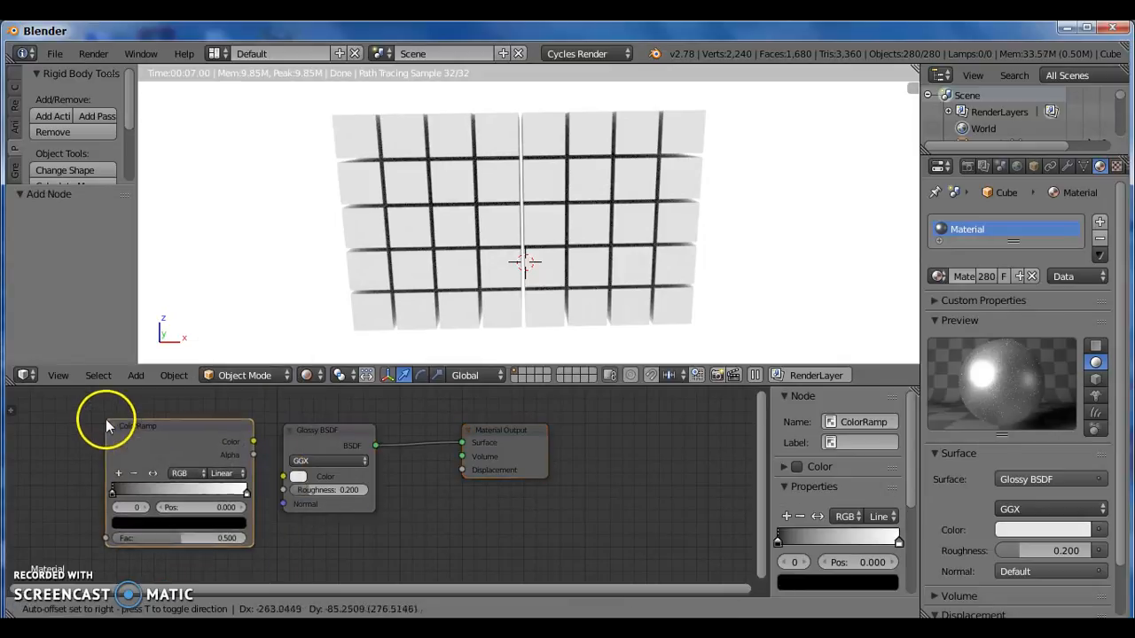
{"action": "left_click", "coordinate": [110, 416]}
{"action": "left_click_drag", "start_coordinate": [352, 588], "coordinate": [152, 570]}
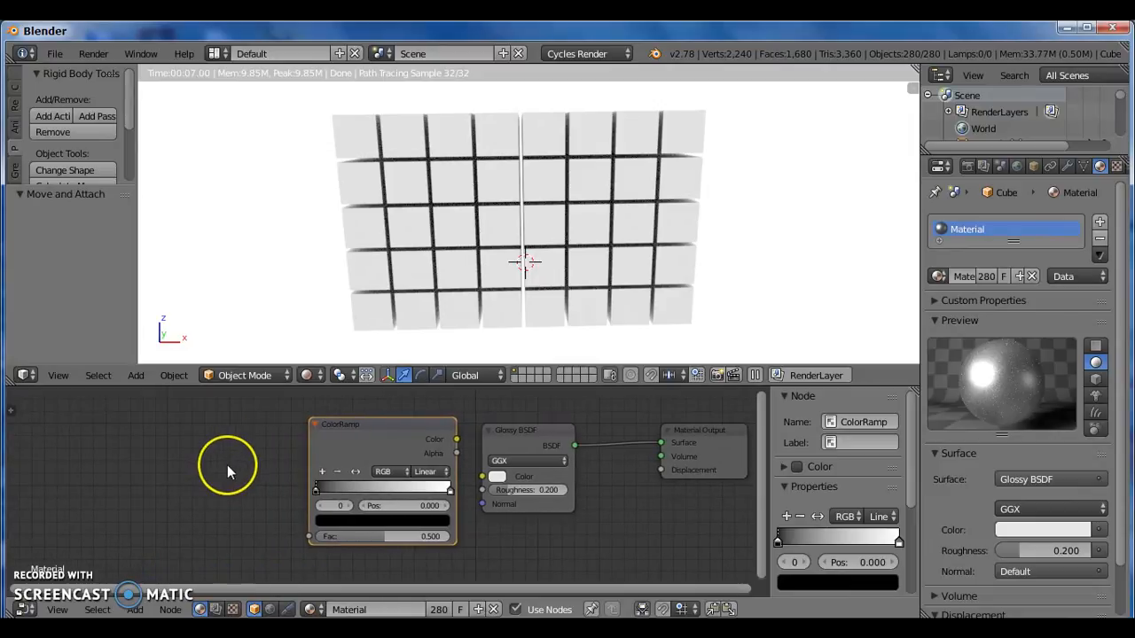
Add an Object Info input node and place it in front of the ColorRamp node.
{"action": "key", "text": "shift+a"}
{"action": "mouse_move", "coordinate": [228, 462]}
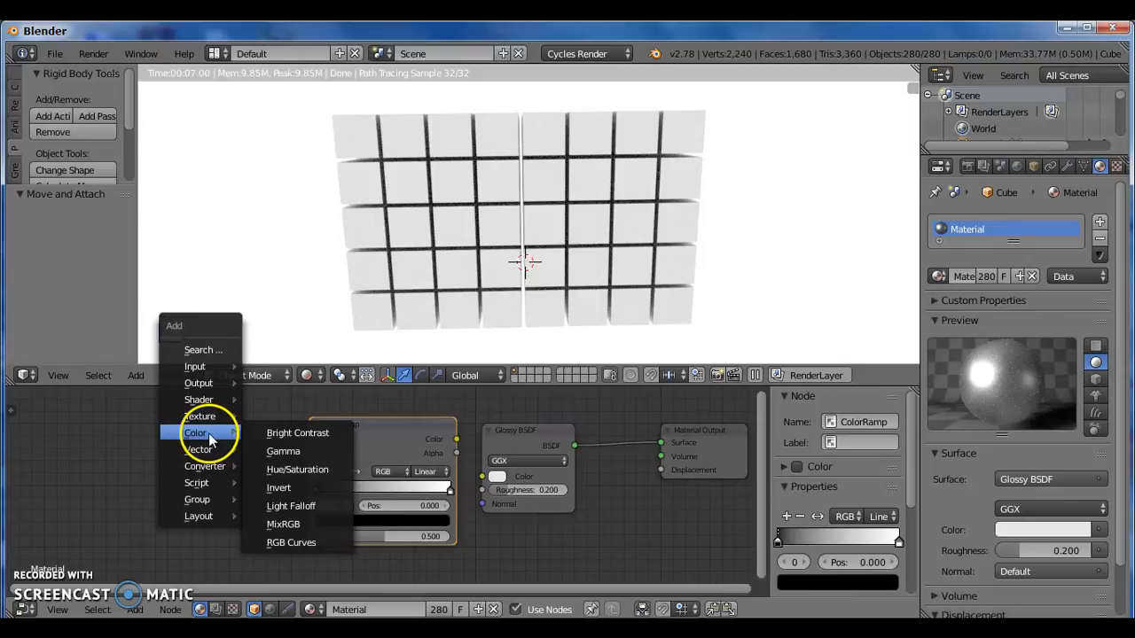
{"action": "mouse_move", "coordinate": [214, 369]}
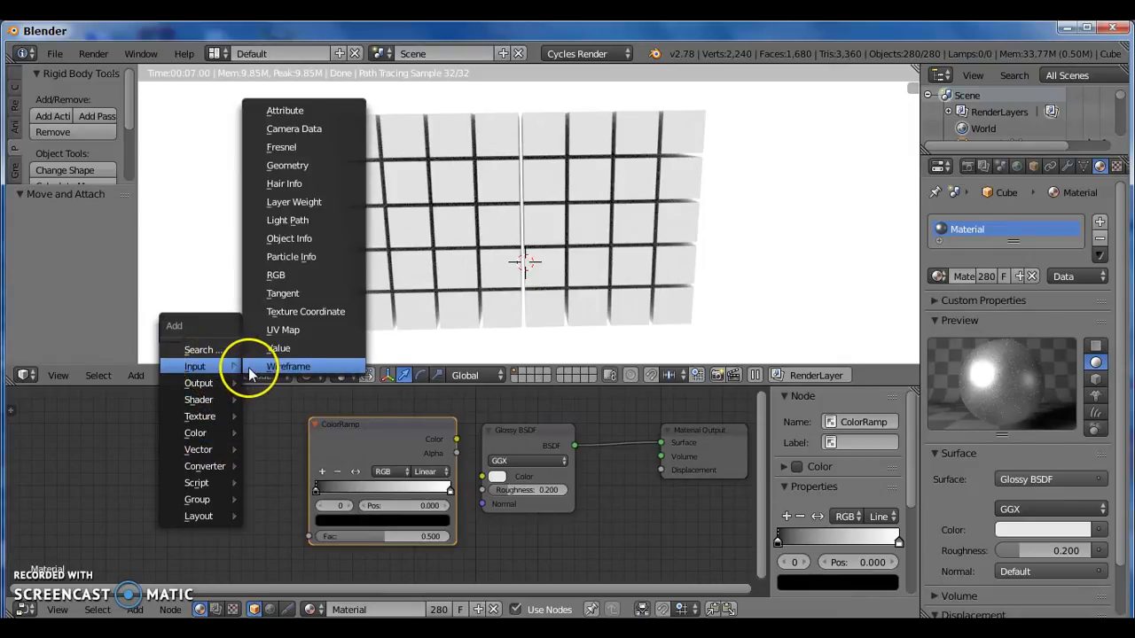
{"action": "left_click", "coordinate": [321, 239]}
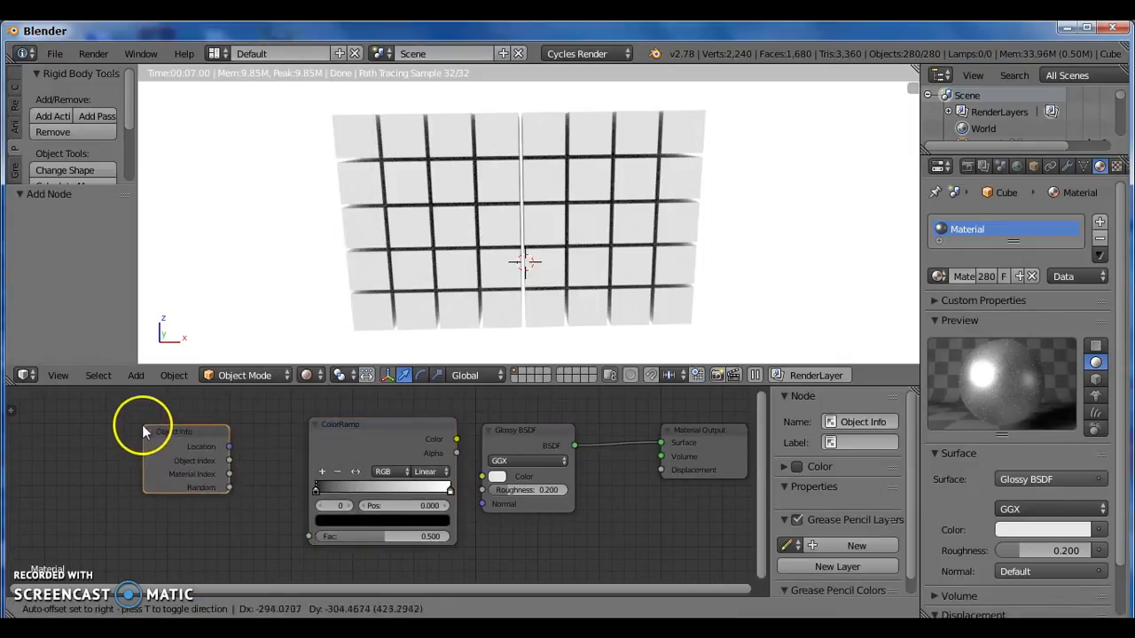
{"action": "left_click", "coordinate": [122, 422]}
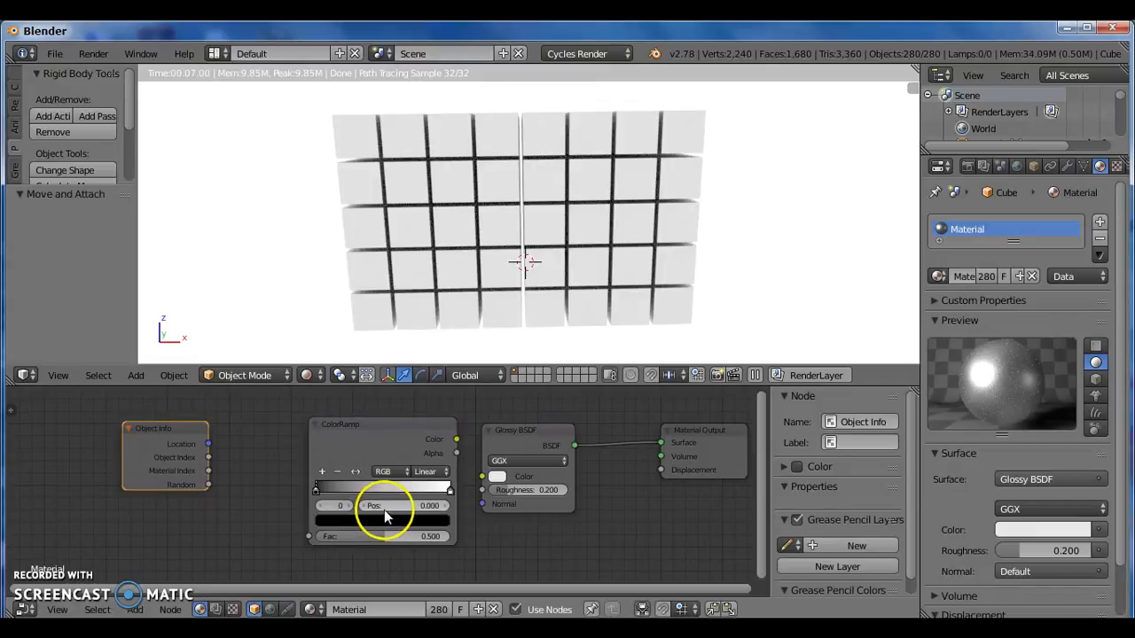
Set the ColorRamp interpolation to Constant and add three more color stops.
{"action": "left_click", "coordinate": [389, 426]}
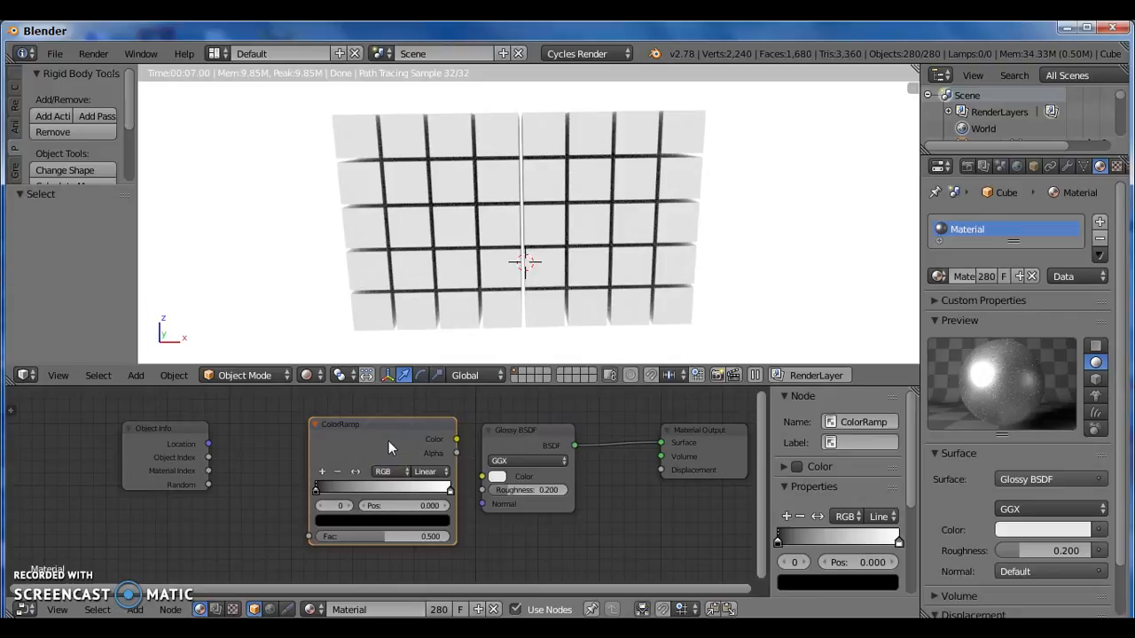
{"action": "left_click", "coordinate": [434, 472]}
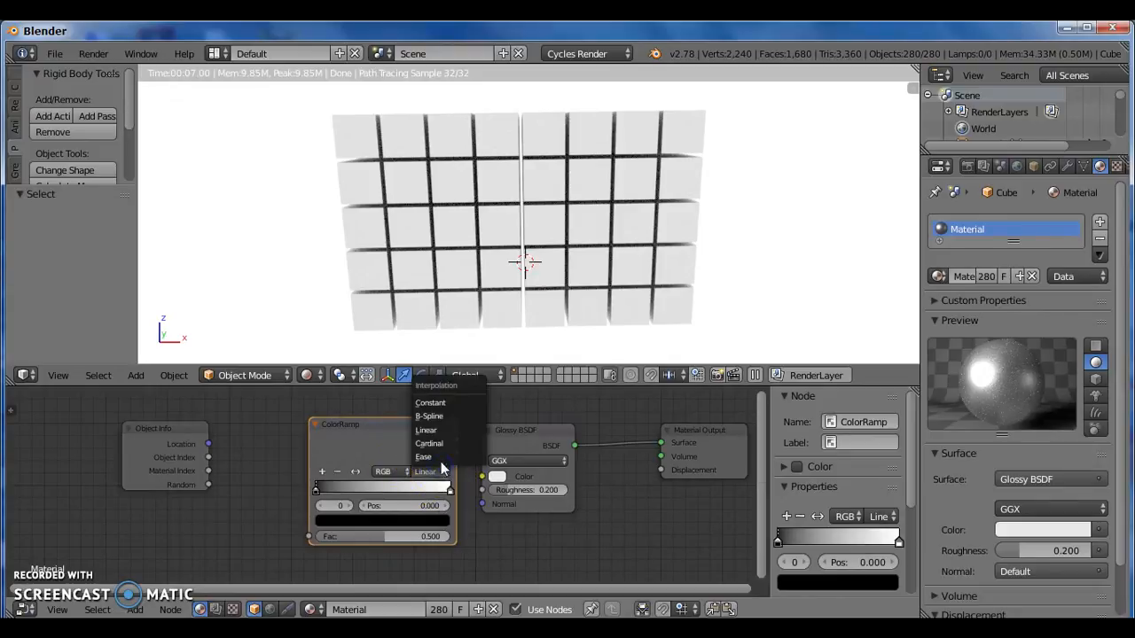
{"action": "left_click", "coordinate": [448, 406]}
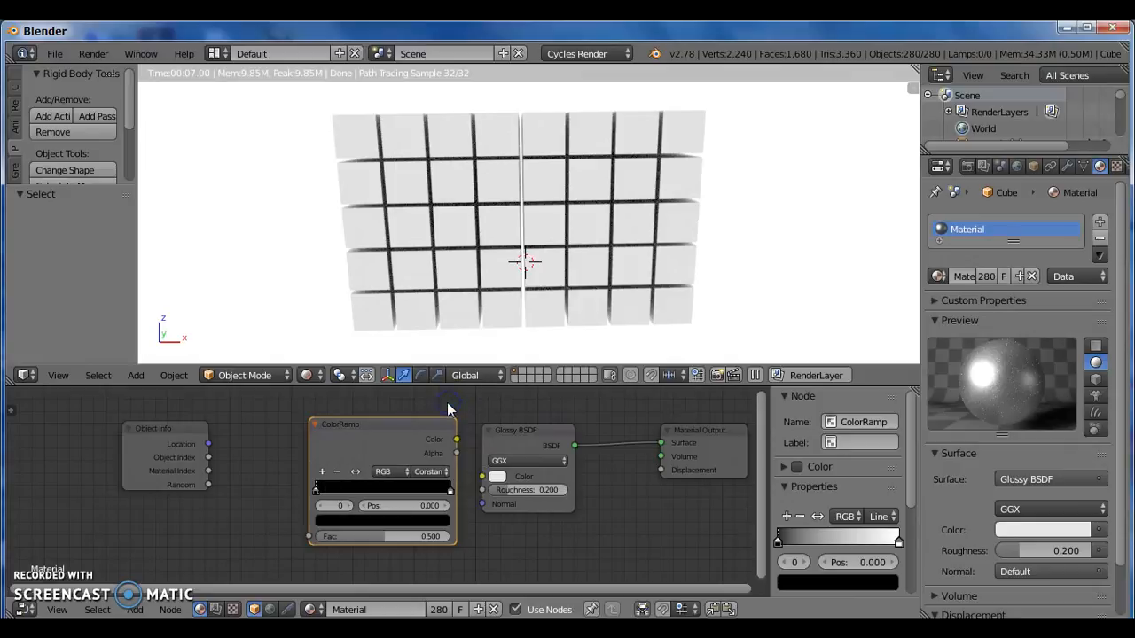
{"action": "left_click", "coordinate": [323, 472]}
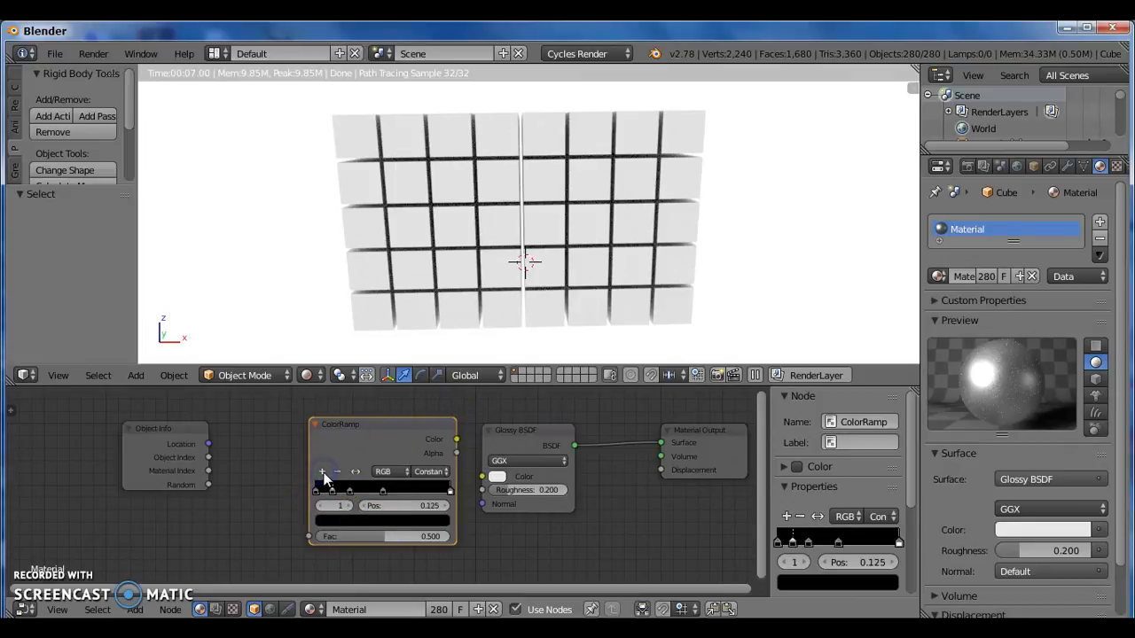
Spread the added black stops apart on the ColorRamp and move the white stop inward from the end.
{"action": "left_click", "coordinate": [351, 493]}
{"action": "left_click", "coordinate": [350, 492]}
{"action": "left_click_drag", "start_coordinate": [366, 492], "coordinate": [361, 492]}
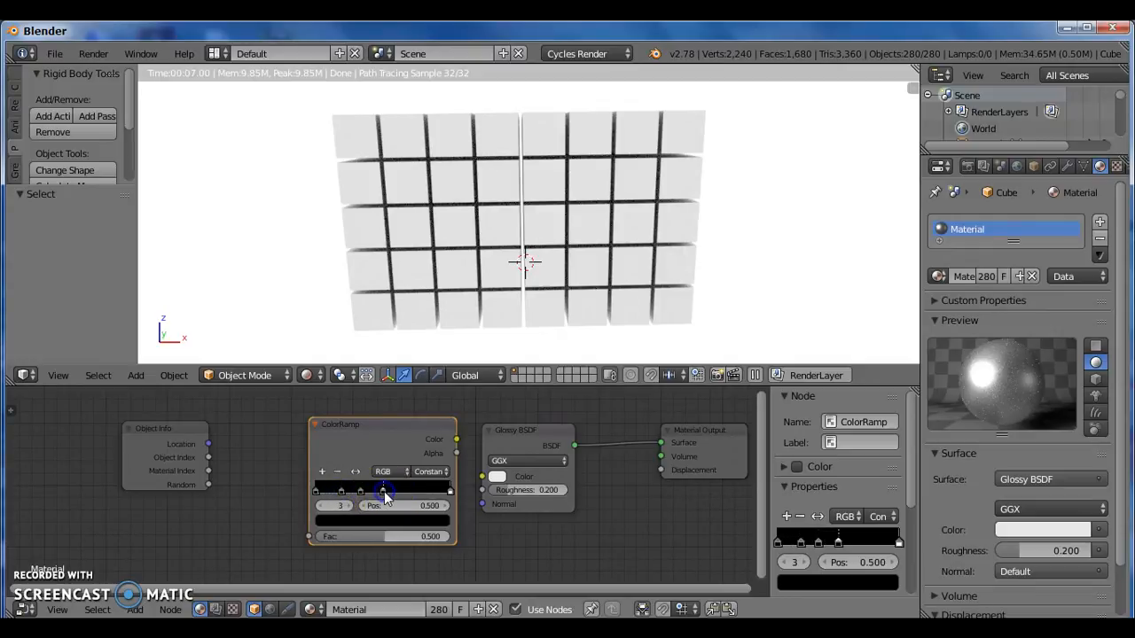
{"action": "left_click", "coordinate": [450, 492]}
{"action": "left_click_drag", "start_coordinate": [449, 492], "coordinate": [428, 491]}
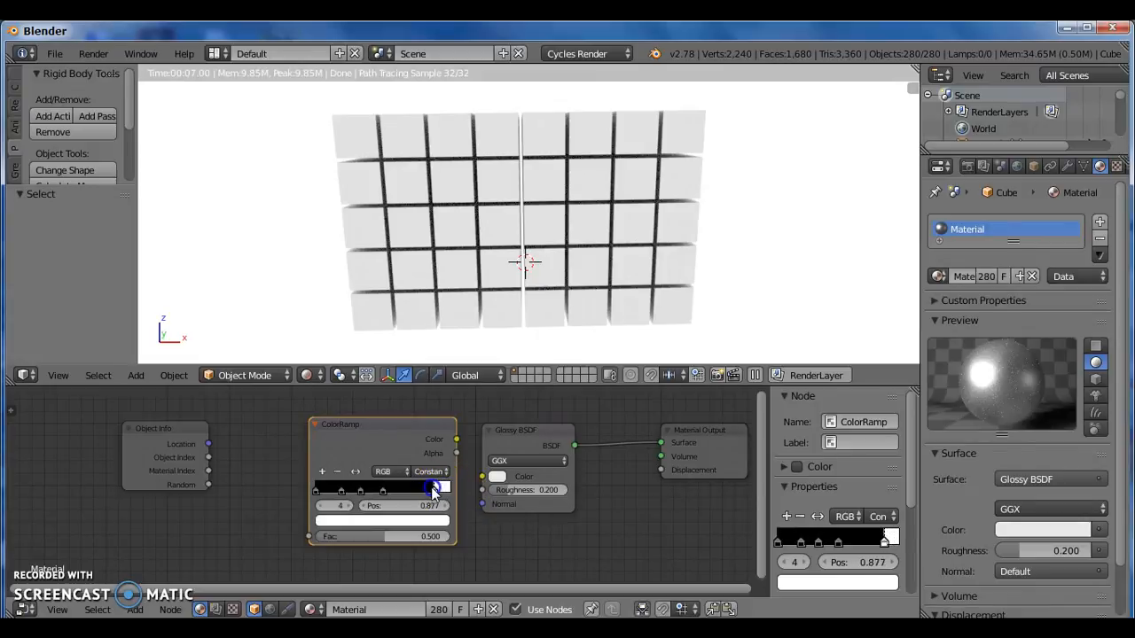
Add one more black ColorRamp stop and space the stops evenly at about 0.16, 0.36, 0.54, 0.71 and 0.87.
{"action": "left_click", "coordinate": [323, 472]}
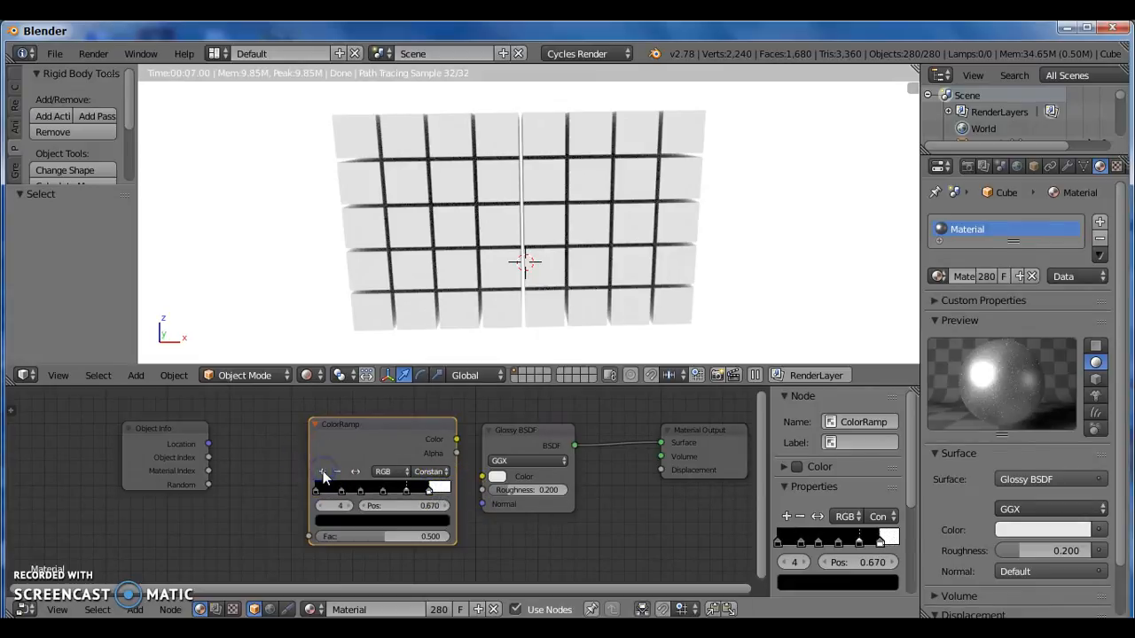
{"action": "left_click", "coordinate": [430, 490]}
{"action": "left_click", "coordinate": [405, 490]}
{"action": "left_click", "coordinate": [360, 490]}
{"action": "left_click_drag", "start_coordinate": [360, 491], "coordinate": [363, 490]}
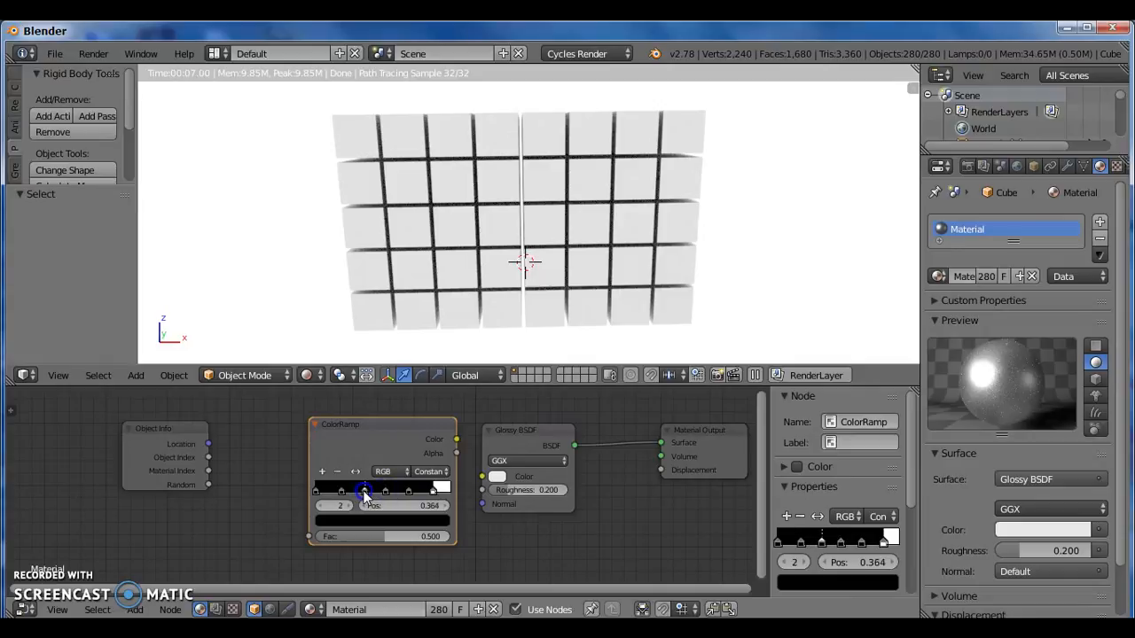
{"action": "left_click", "coordinate": [338, 489]}
{"action": "left_click", "coordinate": [386, 491]}
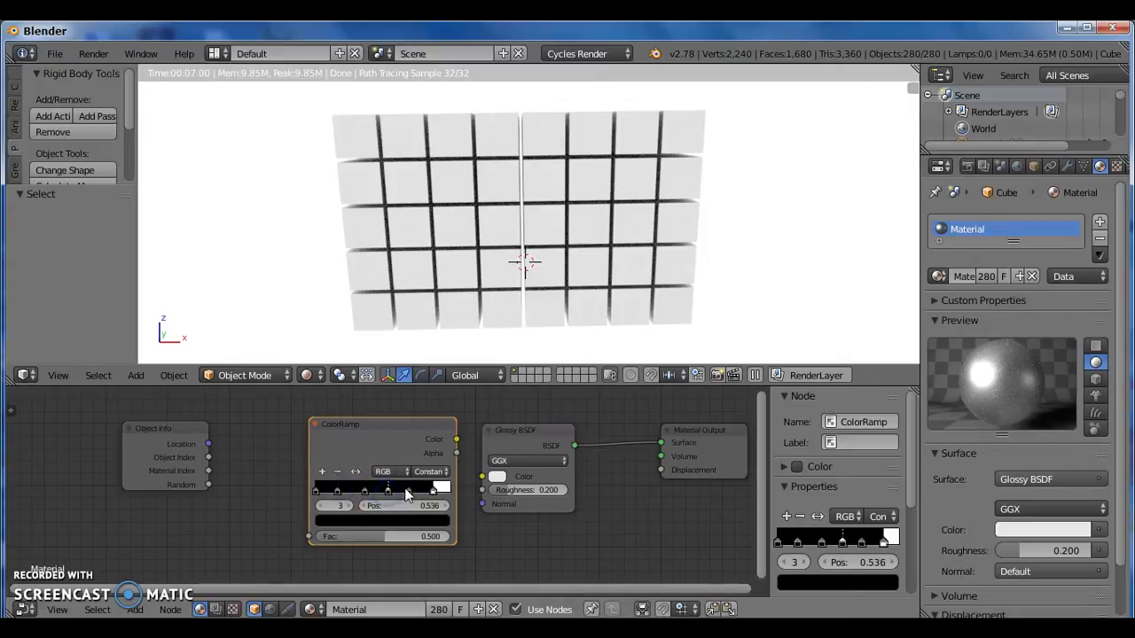
{"action": "left_click_drag", "start_coordinate": [409, 488], "coordinate": [411, 488]}
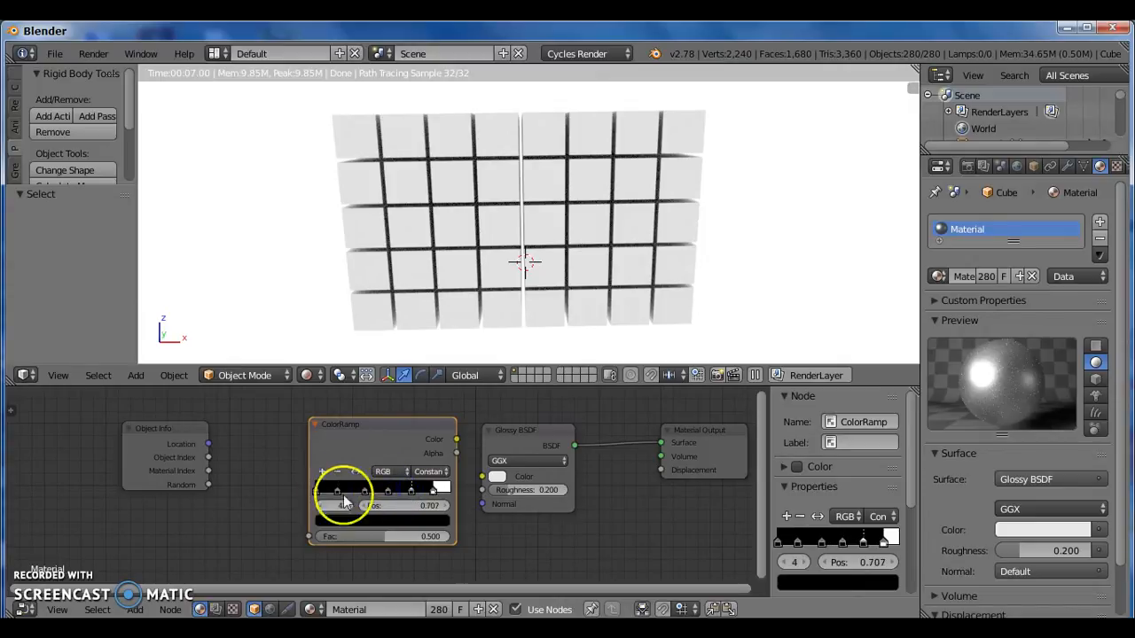
Color the first ColorRamp stop, at position 0.000, bright red.
{"action": "left_click", "coordinate": [316, 491]}
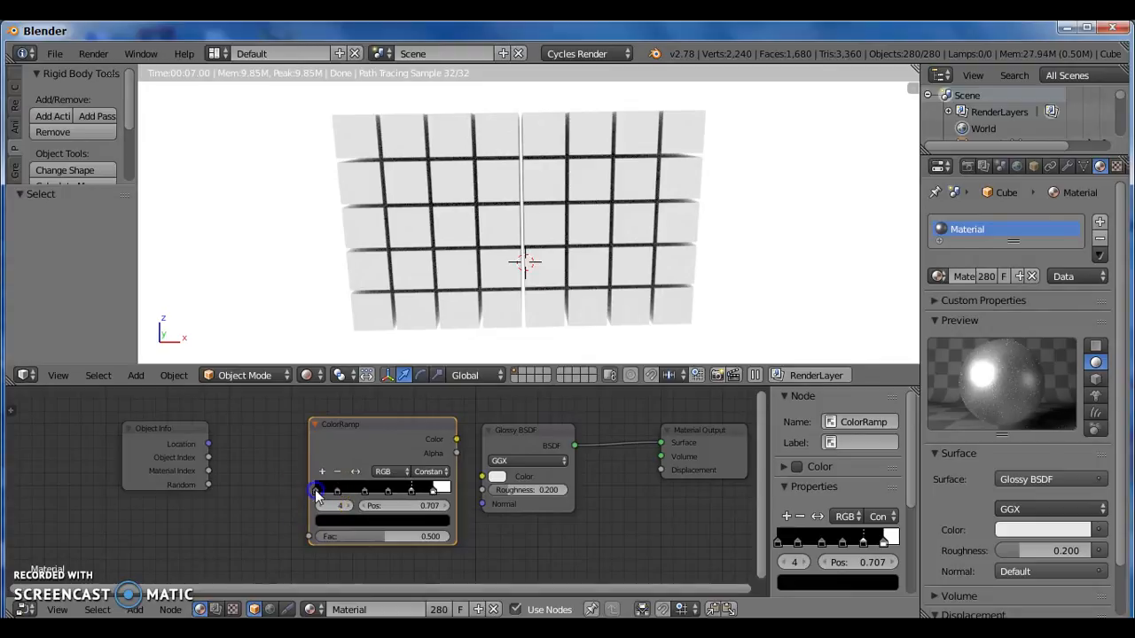
{"action": "left_click", "coordinate": [362, 520]}
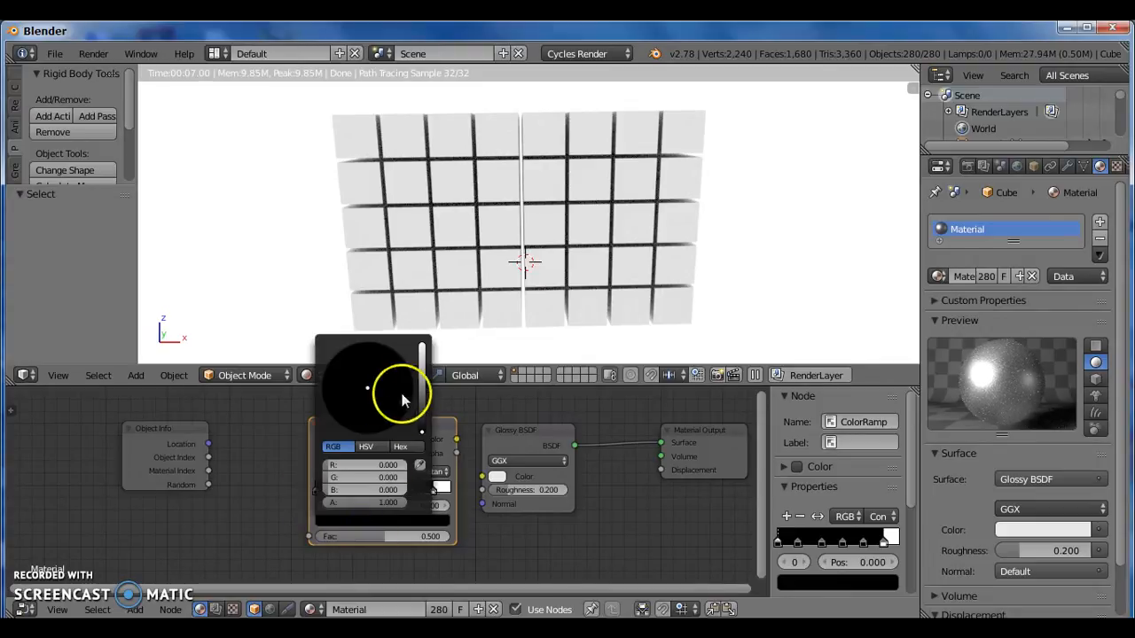
{"action": "left_click_drag", "start_coordinate": [422, 432], "coordinate": [423, 359]}
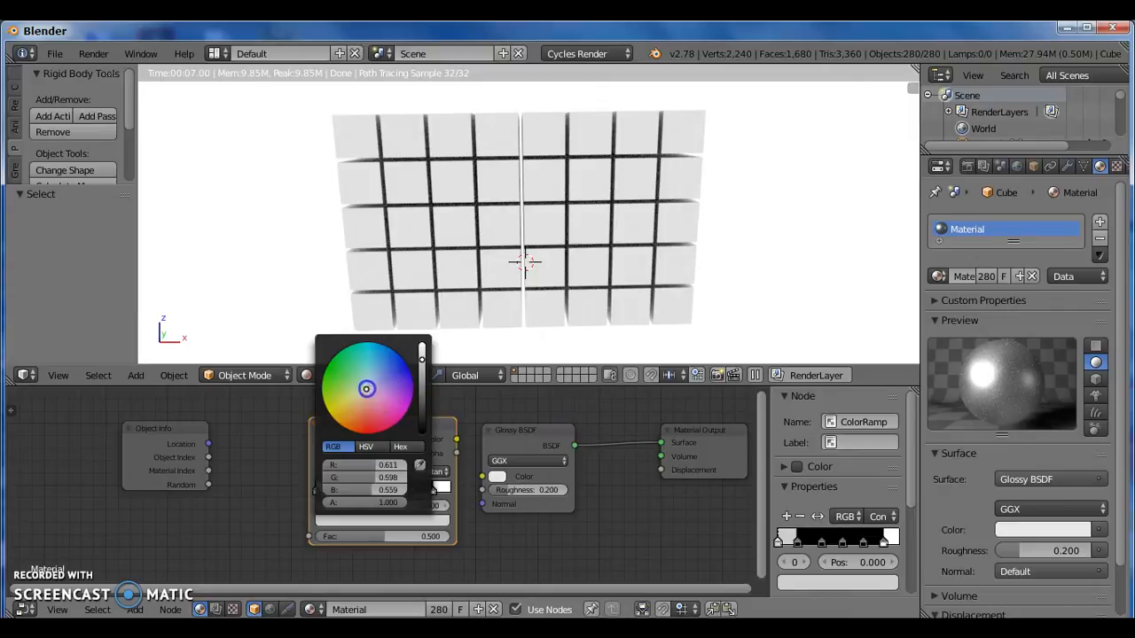
{"action": "left_click", "coordinate": [364, 434]}
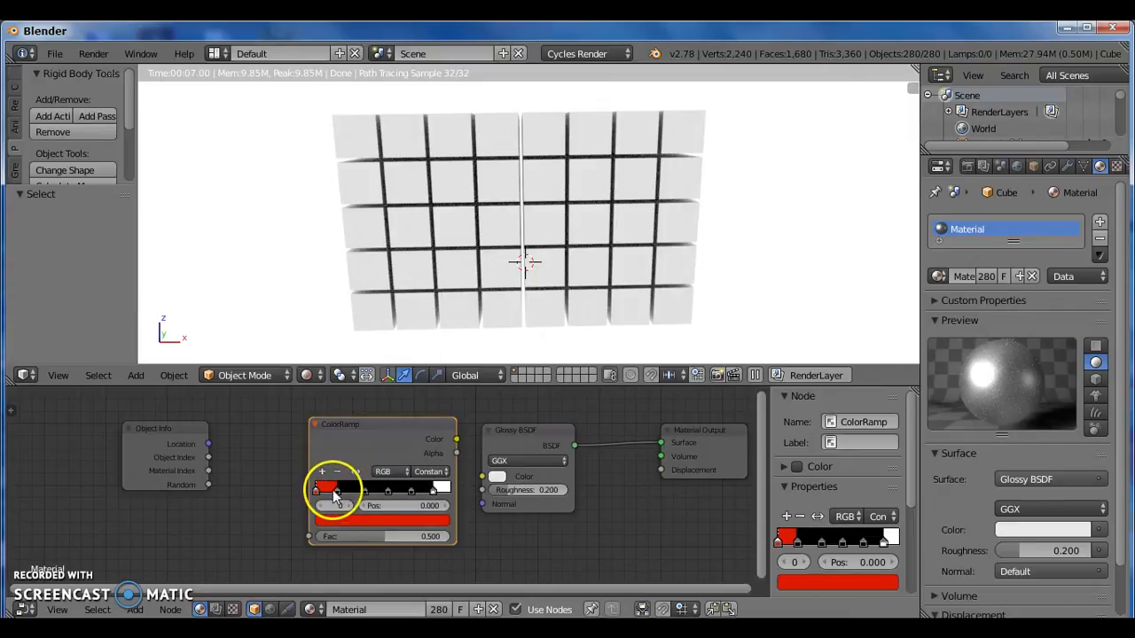
Color the second ColorRamp stop magenta, about R 0.595, G 0.000, B 0.581.
{"action": "left_click", "coordinate": [337, 490]}
{"action": "left_click", "coordinate": [371, 528]}
{"action": "left_click_drag", "start_coordinate": [424, 377], "coordinate": [422, 360]}
{"action": "left_click_drag", "start_coordinate": [371, 390], "coordinate": [406, 411]}
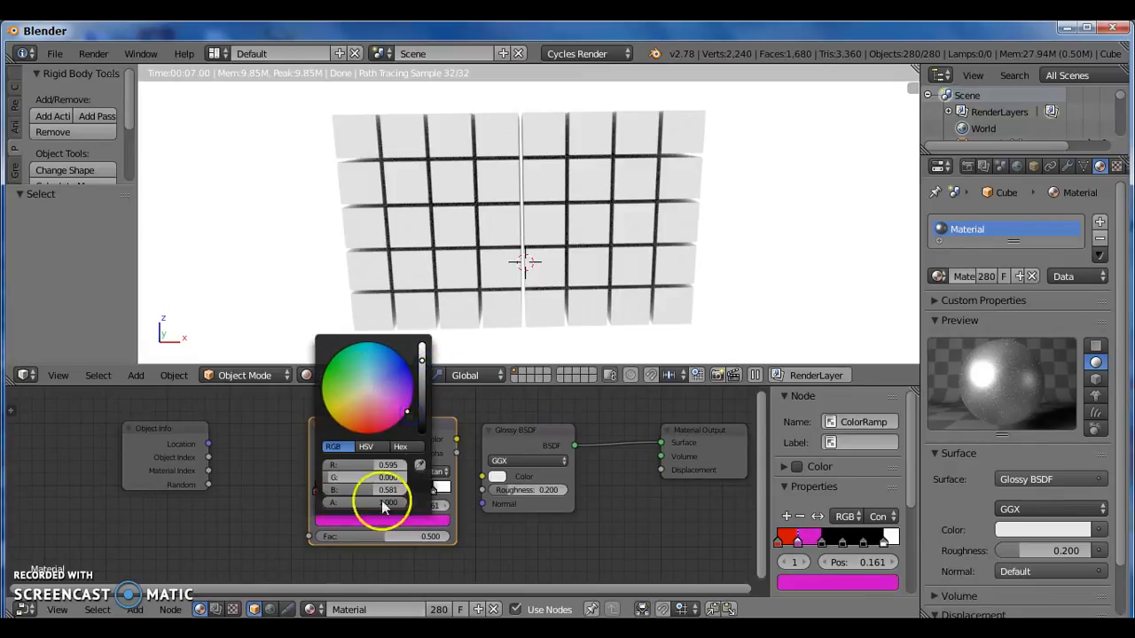
Color the third ColorRamp stop, at position 0.364, deep blue.
{"action": "left_click", "coordinate": [364, 489]}
{"action": "left_click", "coordinate": [393, 520]}
{"action": "left_click_drag", "start_coordinate": [419, 416], "coordinate": [422, 367]}
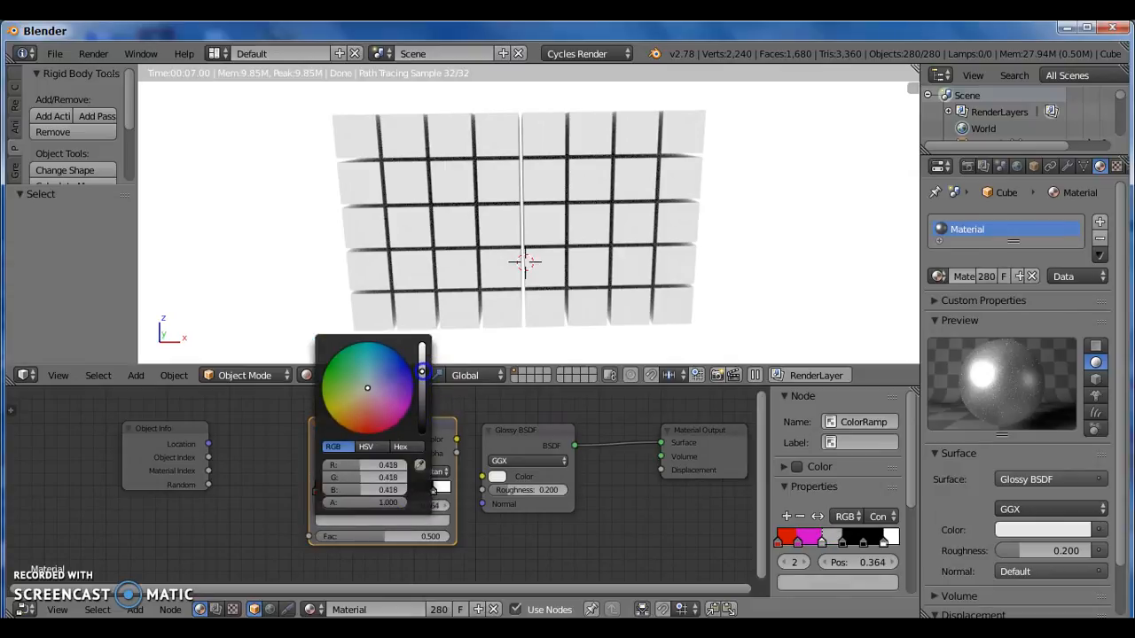
{"action": "left_click_drag", "start_coordinate": [367, 391], "coordinate": [416, 368]}
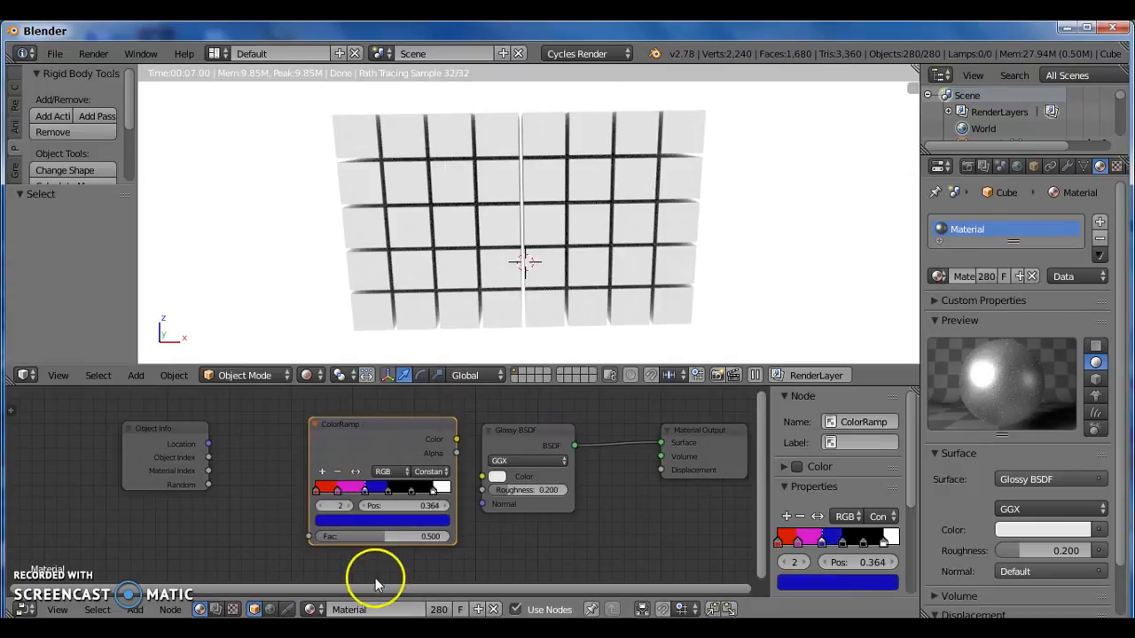
Color the fourth ColorRamp stop green, about R 0.008, G 0.658, B 0.000.
{"action": "left_click", "coordinate": [388, 492]}
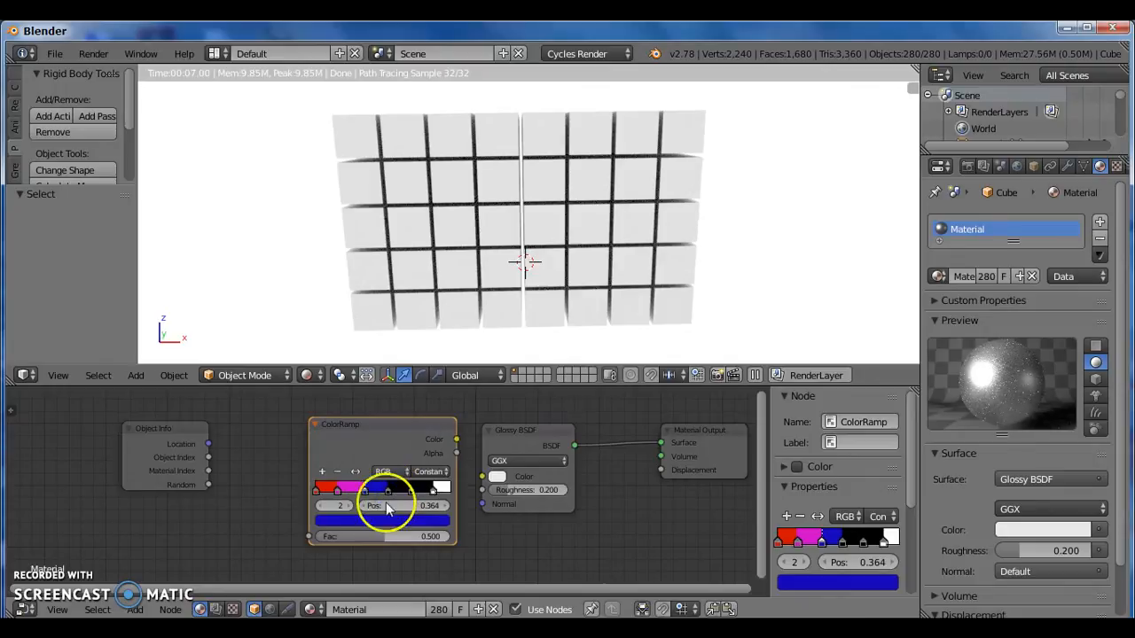
{"action": "left_click", "coordinate": [405, 521]}
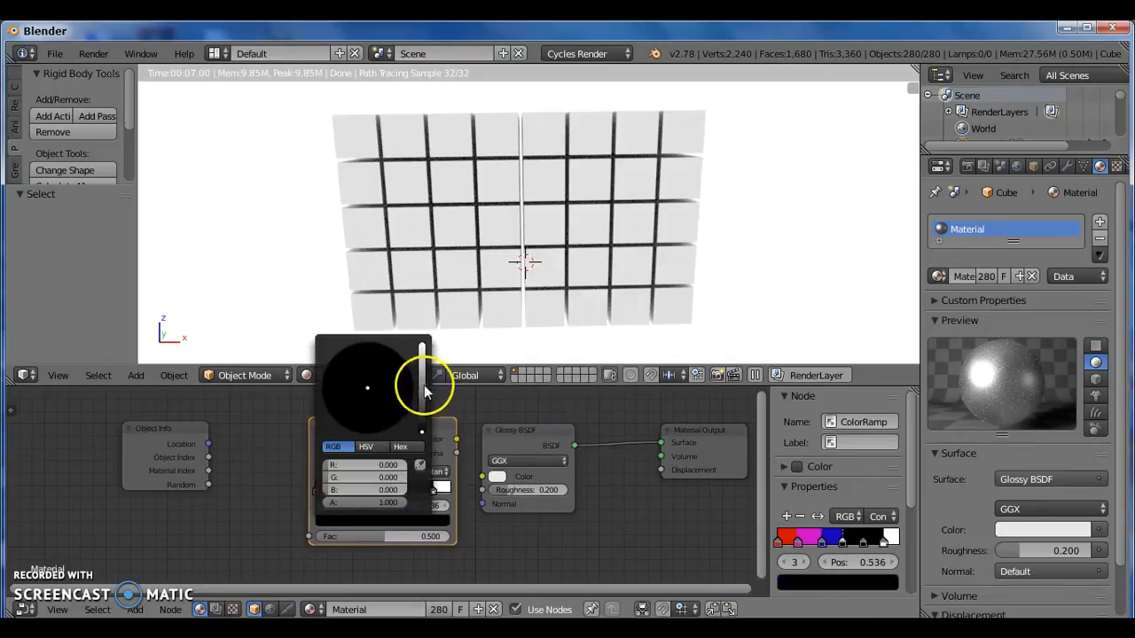
{"action": "left_click_drag", "start_coordinate": [423, 383], "coordinate": [422, 357]}
{"action": "left_click", "coordinate": [350, 378]}
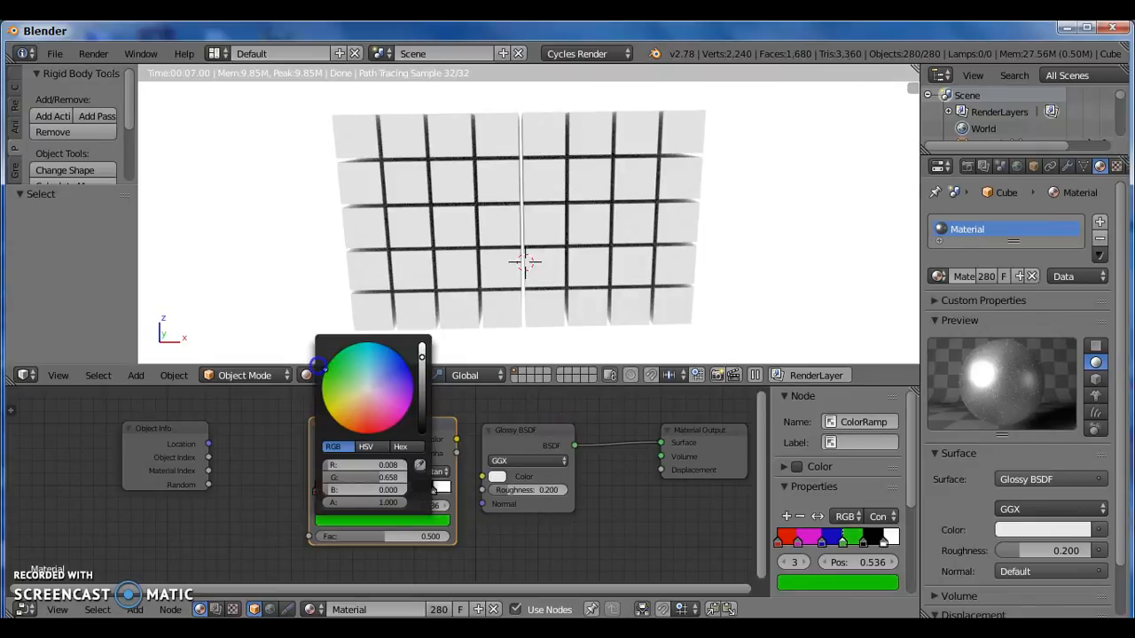
Color the fifth ColorRamp stop, at position 0.707, yellow.
{"action": "left_click", "coordinate": [410, 489]}
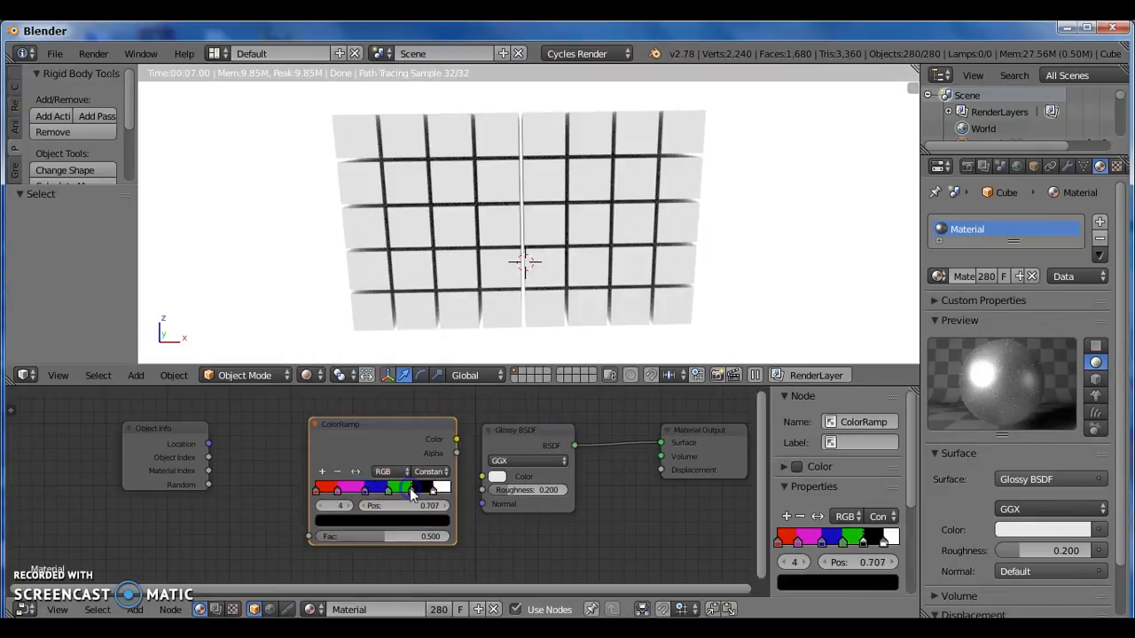
{"action": "left_click", "coordinate": [414, 524]}
{"action": "left_click_drag", "start_coordinate": [421, 429], "coordinate": [424, 355]}
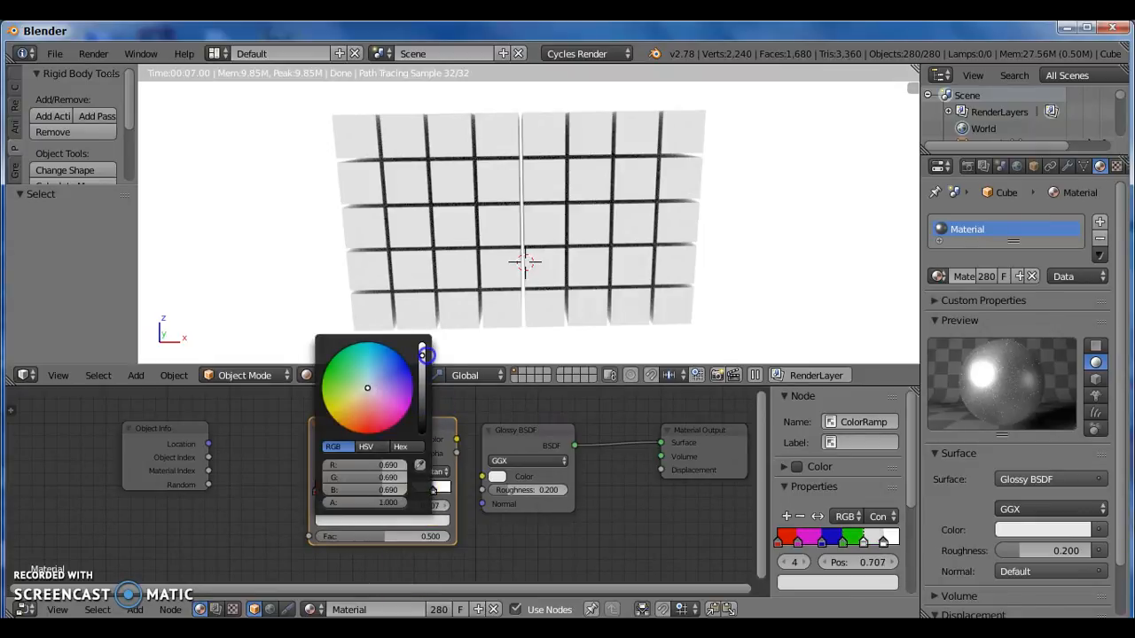
{"action": "left_click_drag", "start_coordinate": [368, 394], "coordinate": [302, 415]}
{"action": "left_click", "coordinate": [424, 346]}
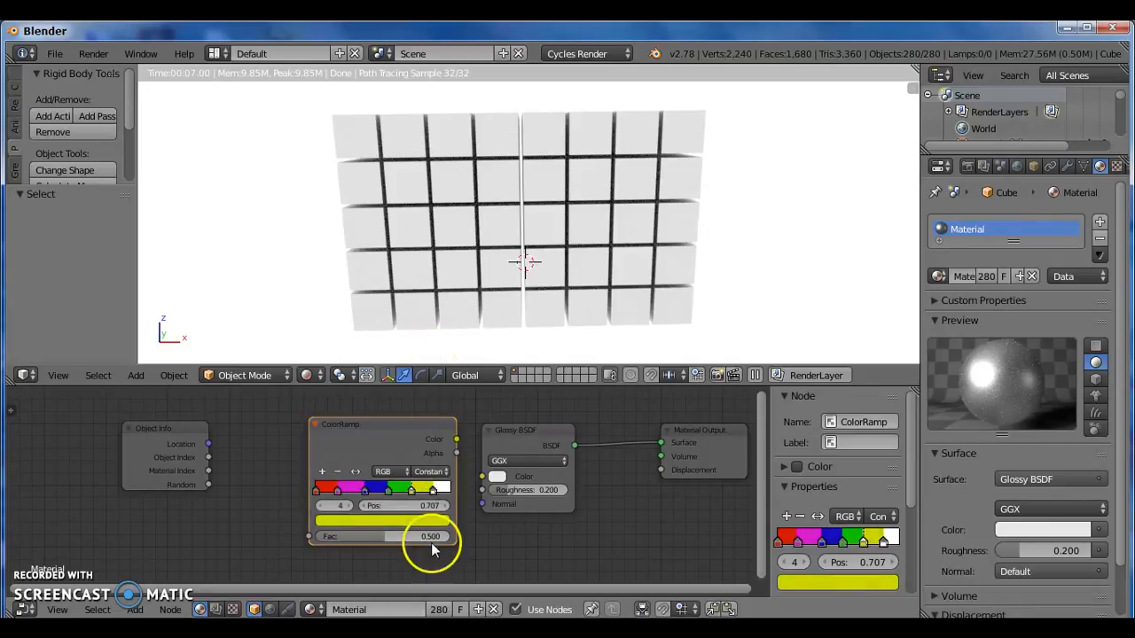
Change the last ColorRamp stop, at position 0.873, from white to orange.
{"action": "left_click", "coordinate": [432, 488], "text": "ctrl"}
{"action": "left_click", "coordinate": [432, 519]}
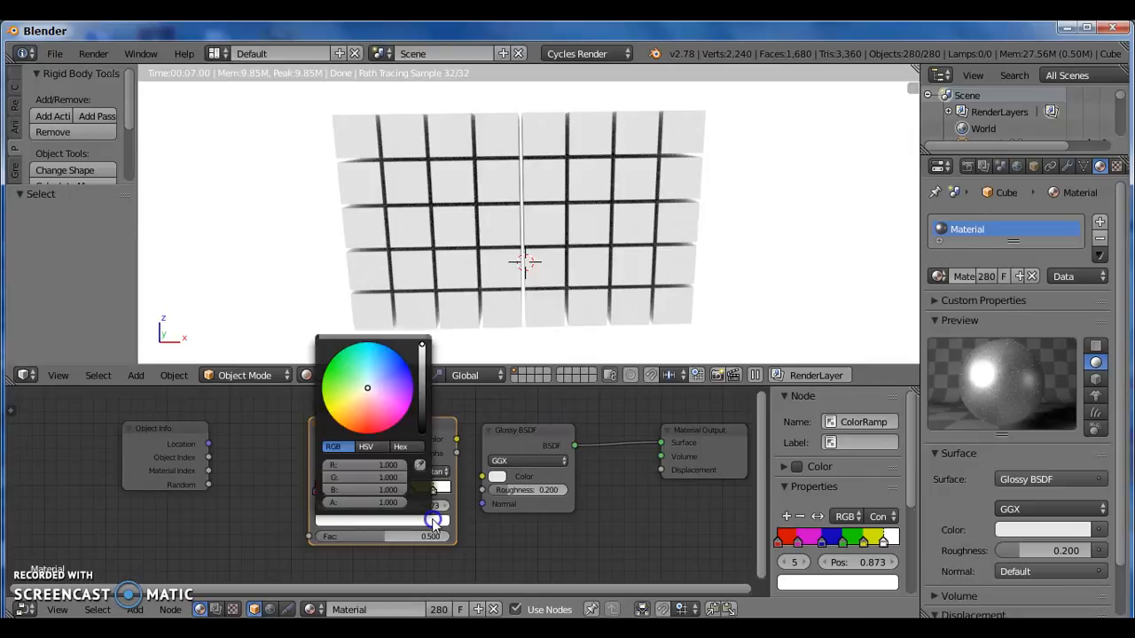
{"action": "left_click_drag", "start_coordinate": [392, 401], "coordinate": [344, 427]}
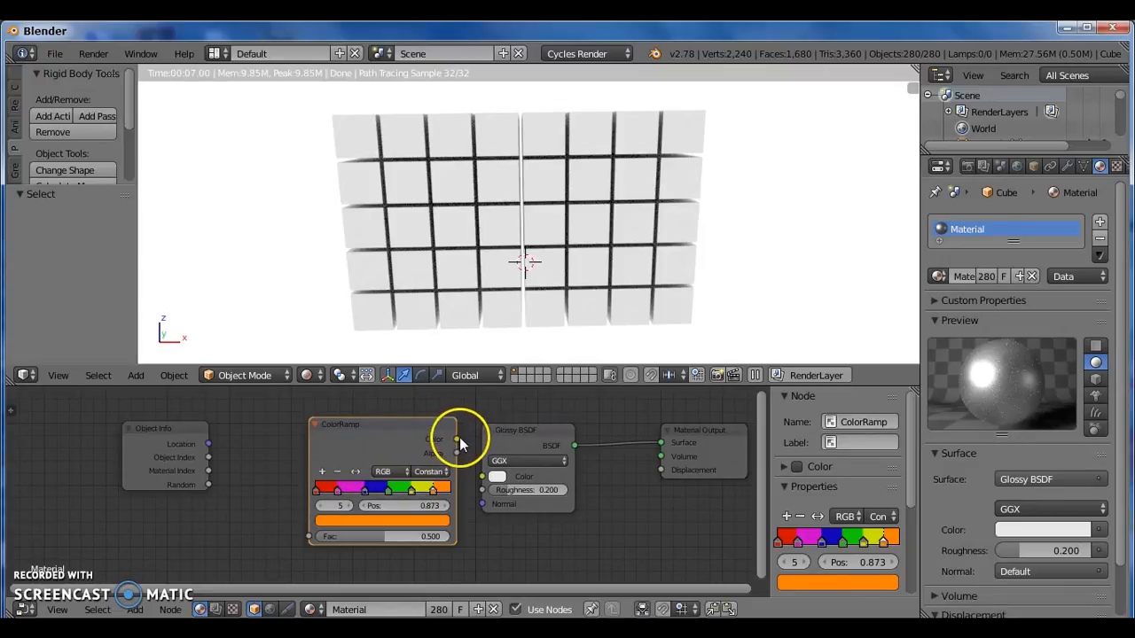
Link the ColorRamp Color output to the Glossy BSDF Color and the Object Info Random output to the ColorRamp Fac.
{"action": "left_click_drag", "start_coordinate": [456, 441], "coordinate": [479, 475]}
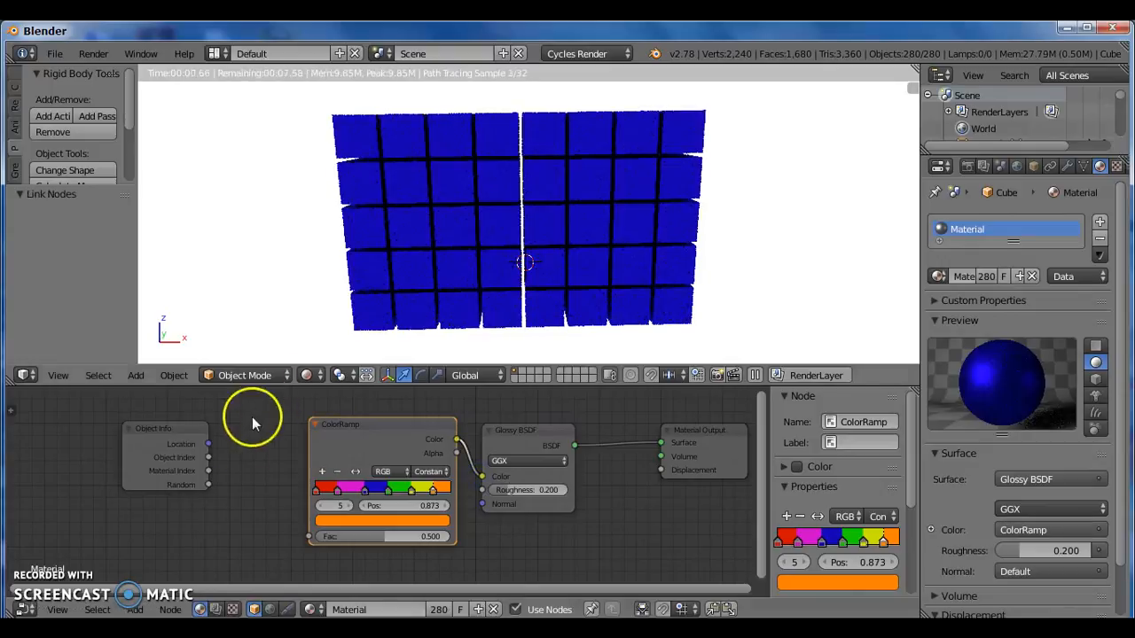
{"action": "left_click_drag", "start_coordinate": [181, 427], "coordinate": [236, 433]}
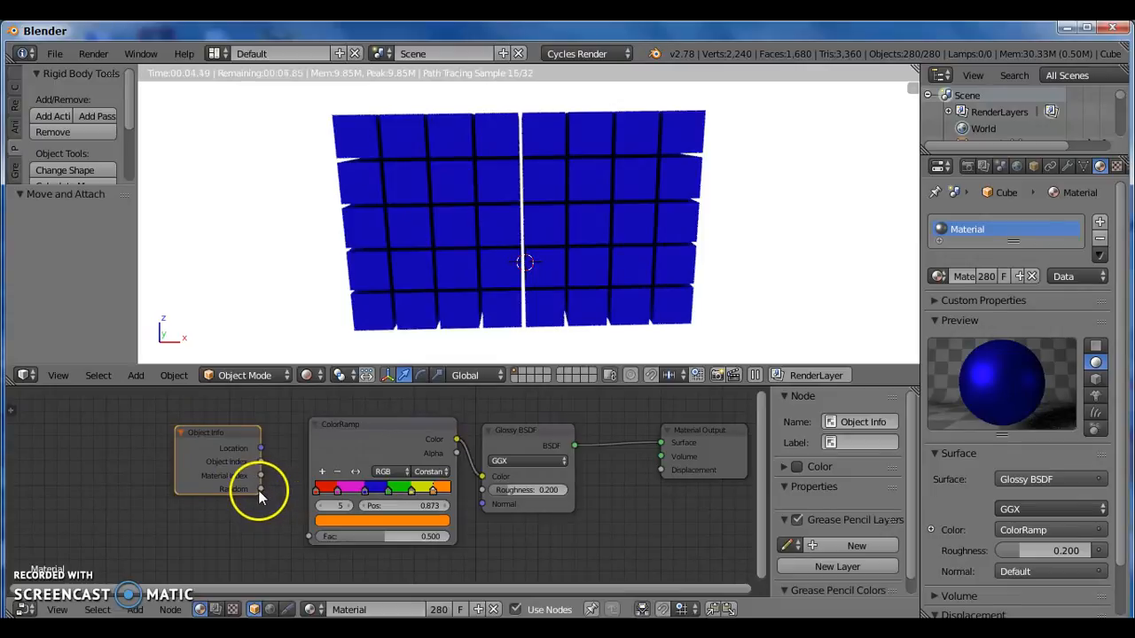
{"action": "left_click_drag", "start_coordinate": [260, 489], "coordinate": [308, 541]}
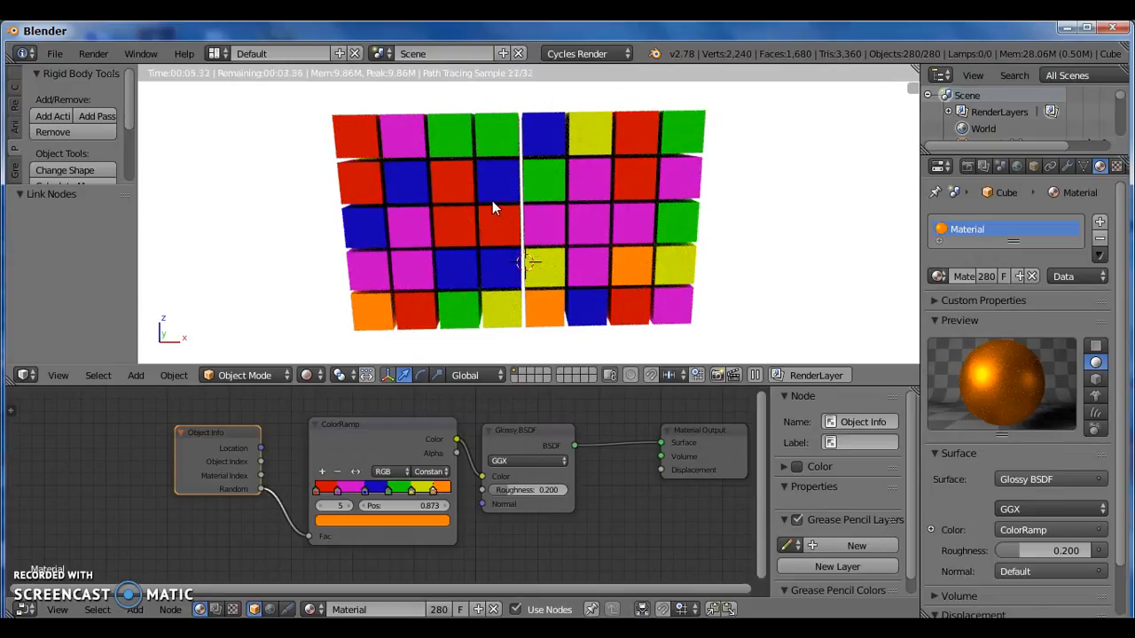
Set the Glossy BSDF roughness to 0.150.
{"action": "left_click", "coordinate": [509, 489]}
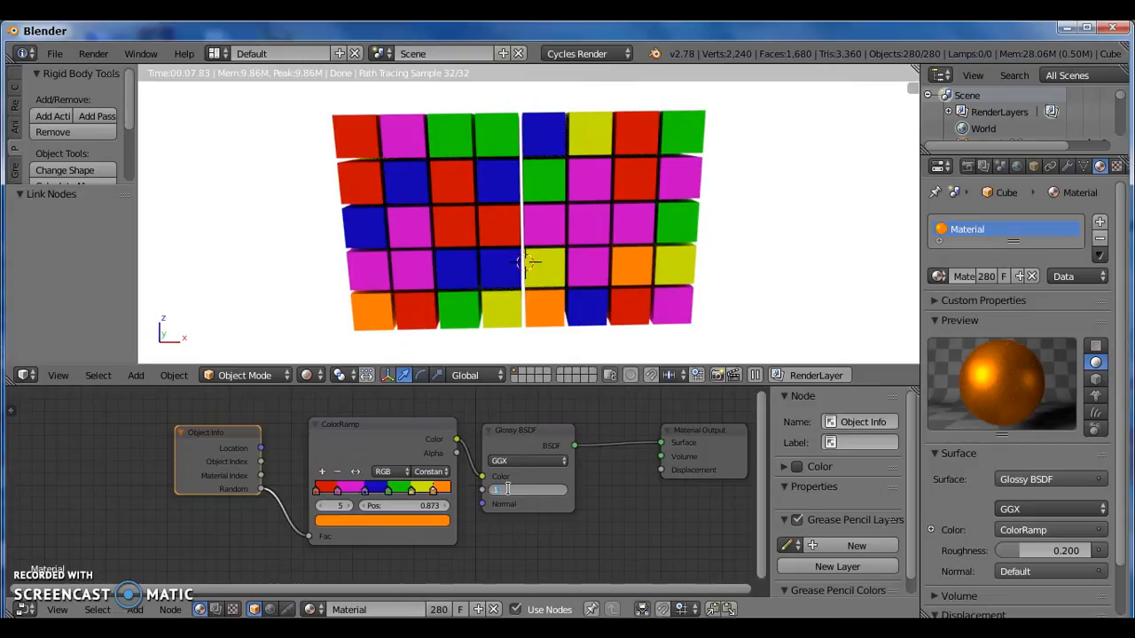
{"action": "key", "text": "Return"}
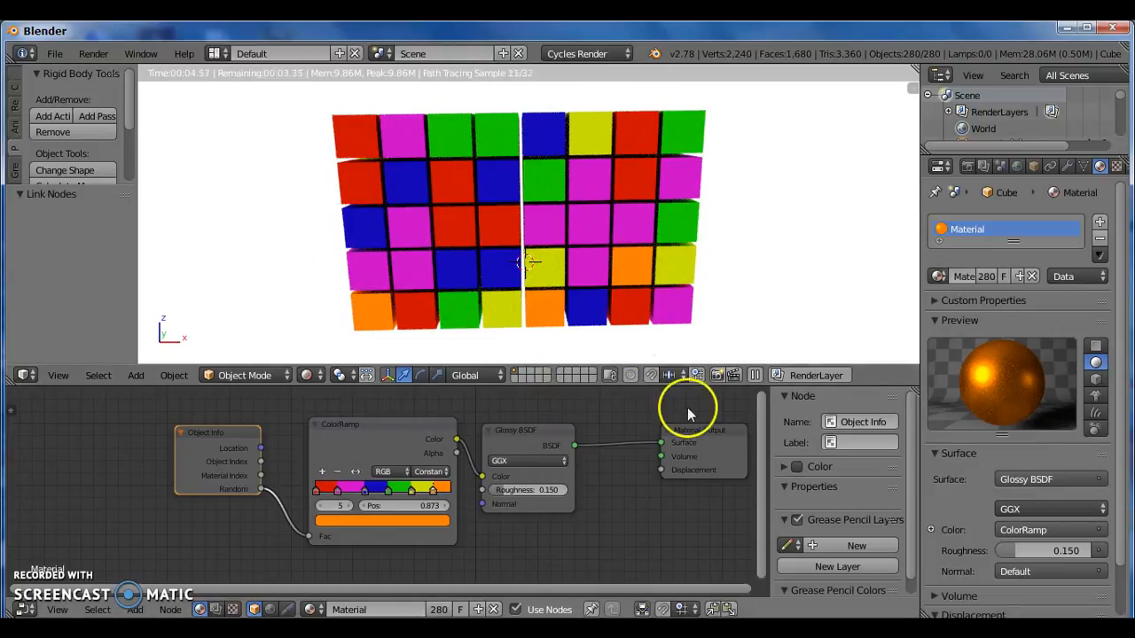
Switch the node editor area to the Timeline and shrink it to enlarge the 3D view.
{"action": "left_click", "coordinate": [24, 610]}
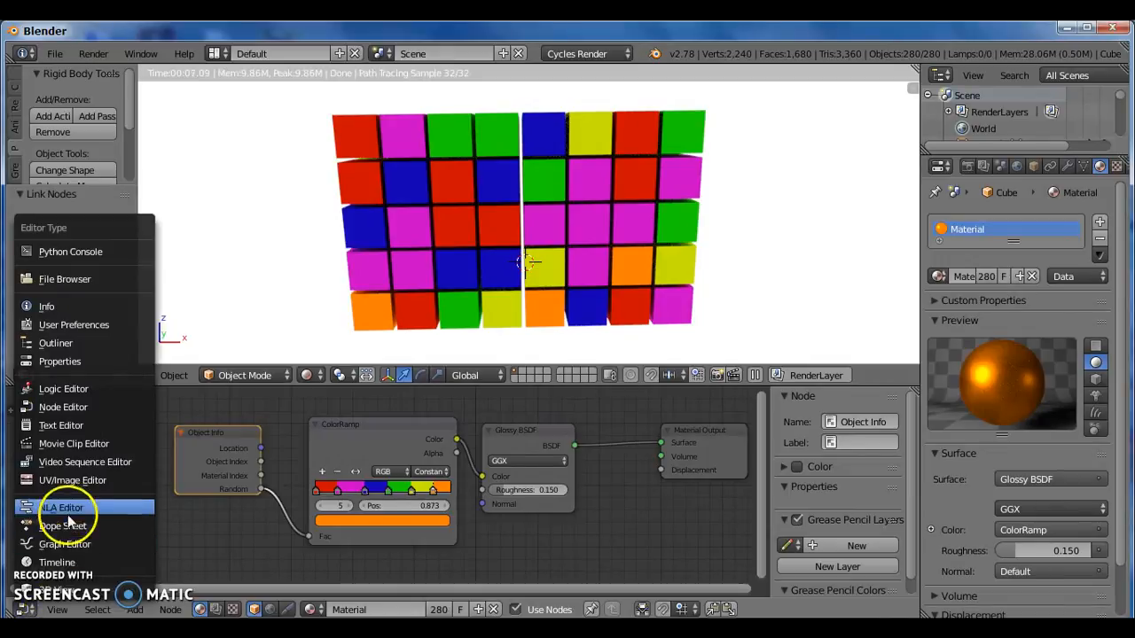
{"action": "left_click", "coordinate": [107, 562]}
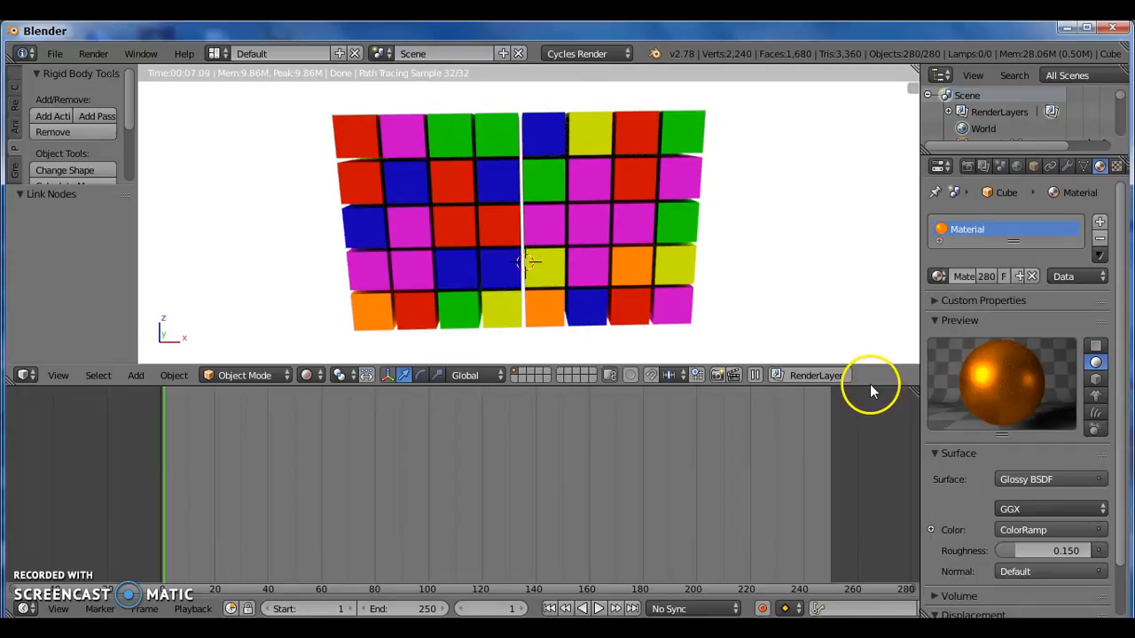
{"action": "left_click_drag", "start_coordinate": [869, 385], "coordinate": [850, 565]}
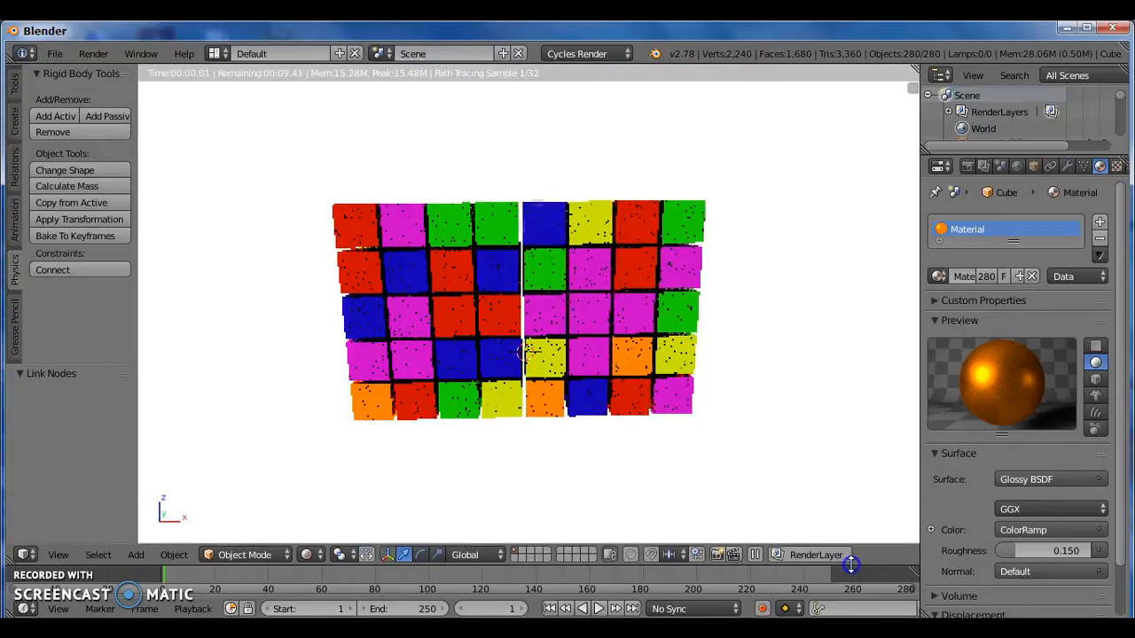
Change the 3D view's shading from Rendered to Solid.
{"action": "left_click", "coordinate": [315, 556]}
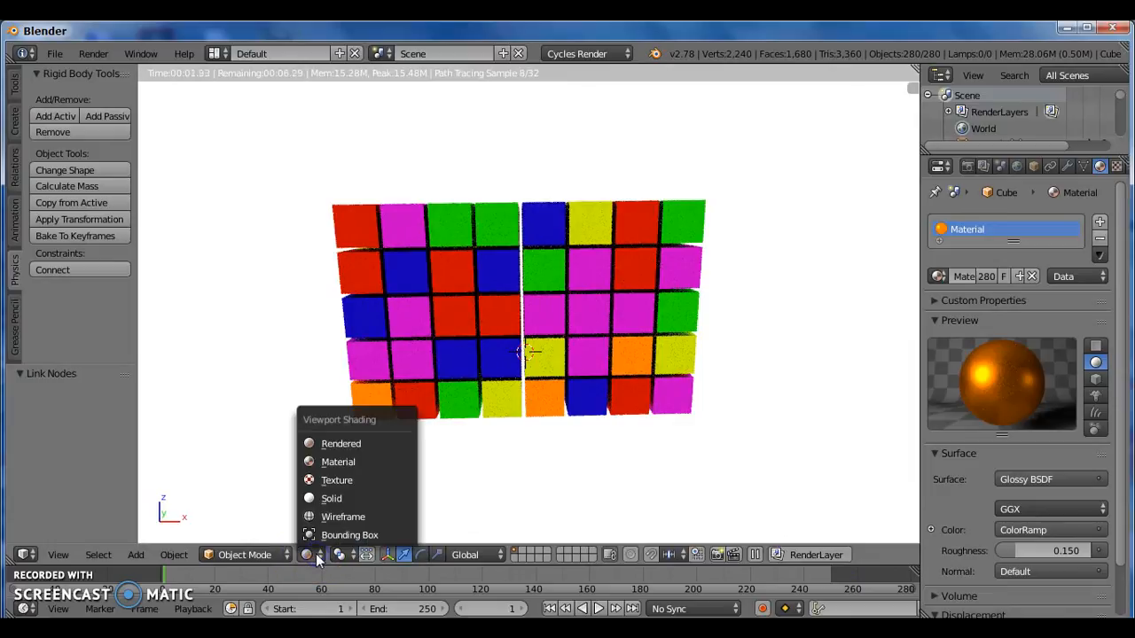
{"action": "left_click", "coordinate": [333, 502]}
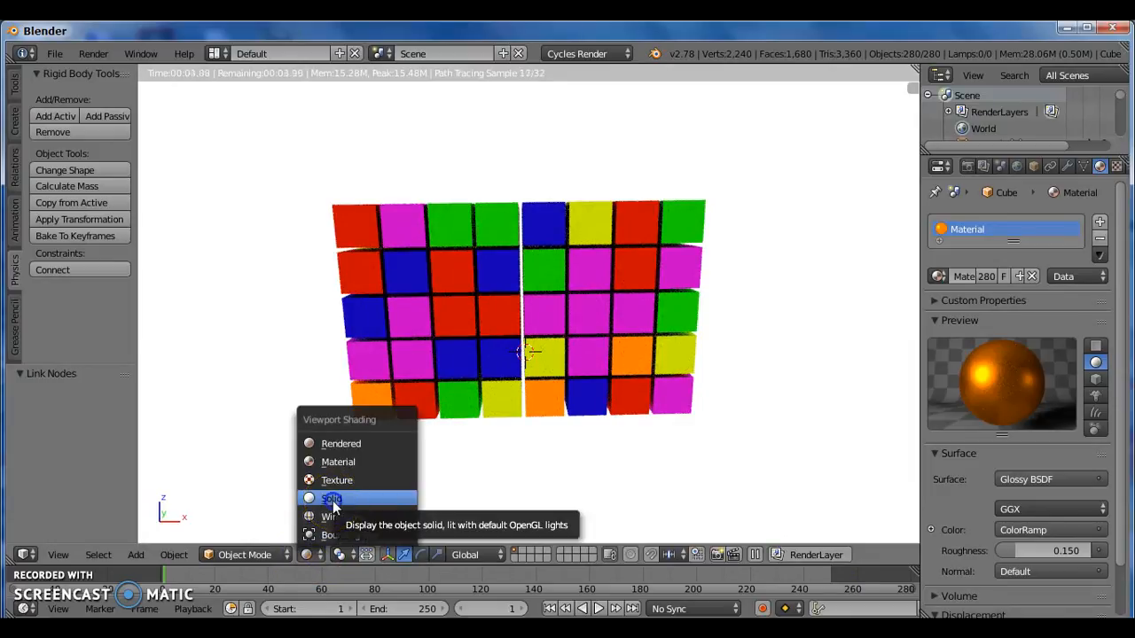
{"action": "left_click", "coordinate": [332, 500]}
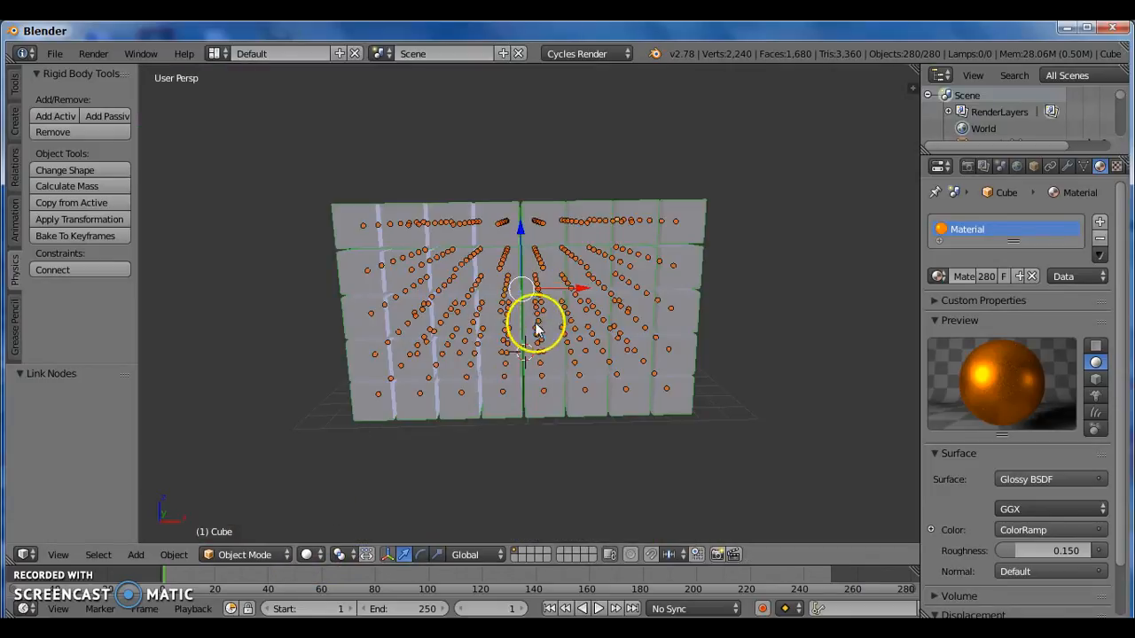
Raise the whole block of cubes about 5 units along the Z axis.
{"action": "middle_click_drag", "start_coordinate": [597, 314], "coordinate": [589, 316]}
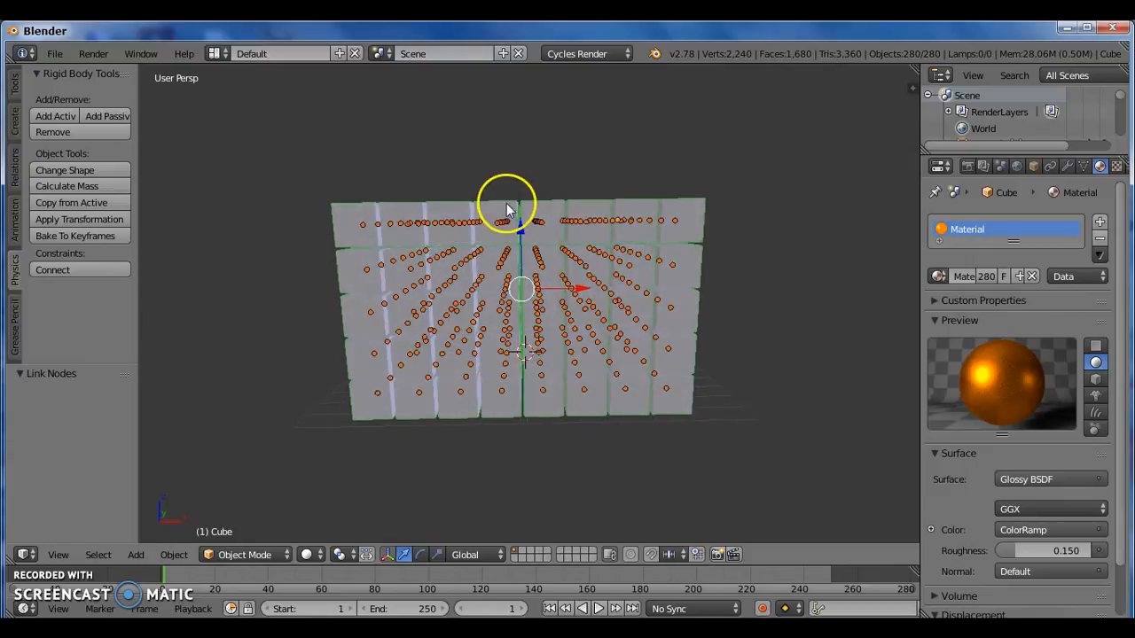
{"action": "left_click_drag", "start_coordinate": [520, 222], "coordinate": [534, 106]}
{"action": "middle_click_drag", "start_coordinate": [551, 198], "coordinate": [553, 320]}
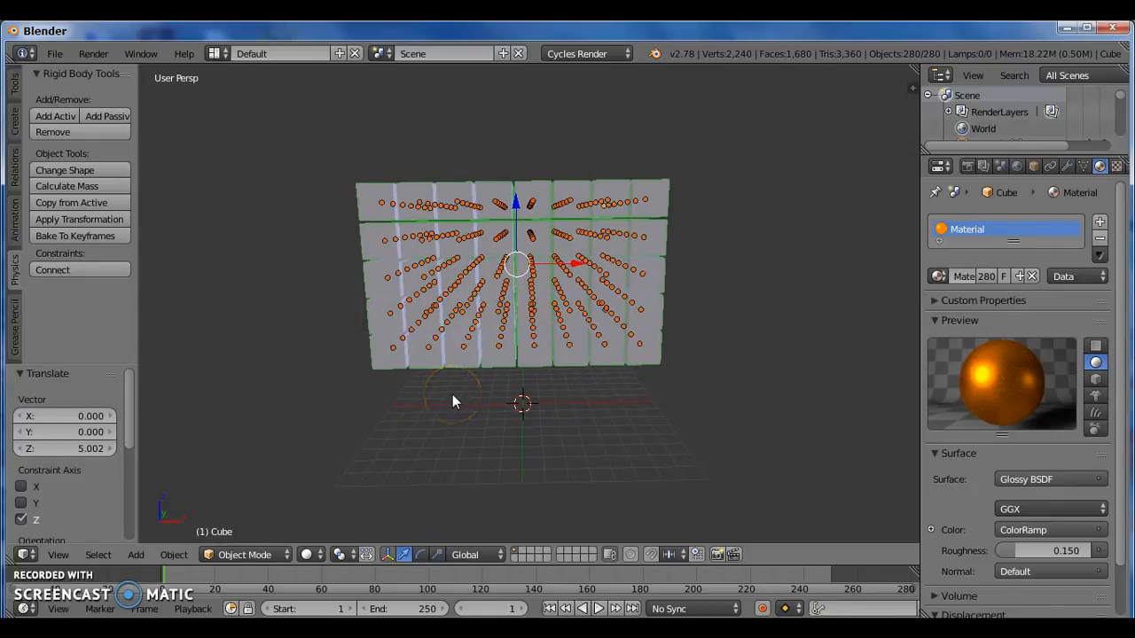
Add a plane beneath the block of cubes and scale it up about 6.59 times.
{"action": "key", "text": "a"}
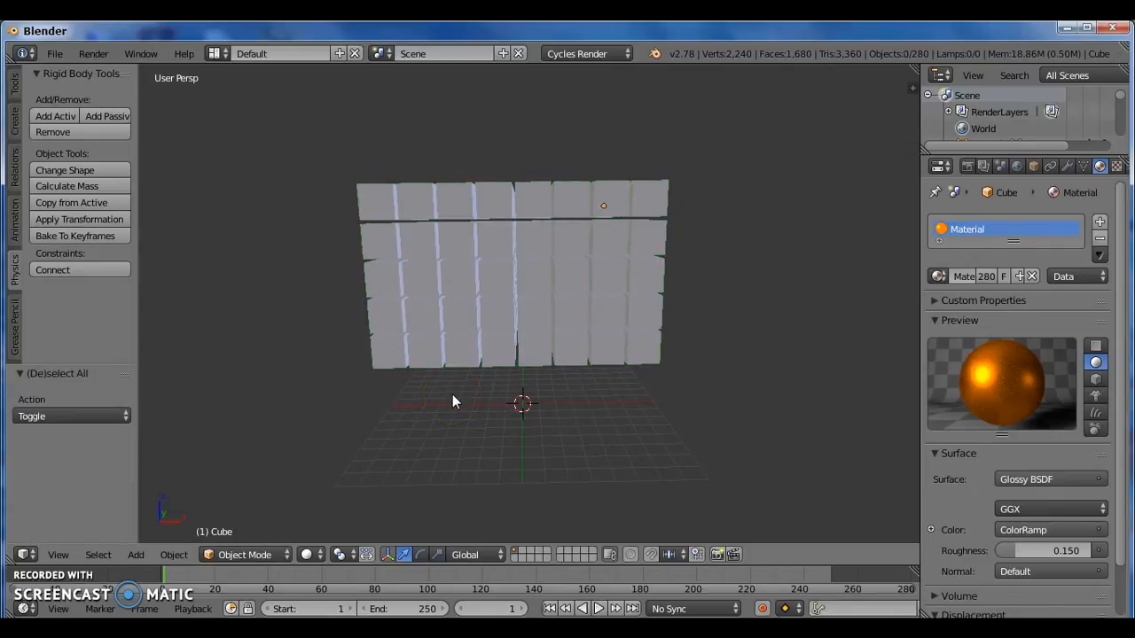
{"action": "key", "text": "shift+a"}
{"action": "left_click_drag", "start_coordinate": [425, 362], "coordinate": [517, 365]}
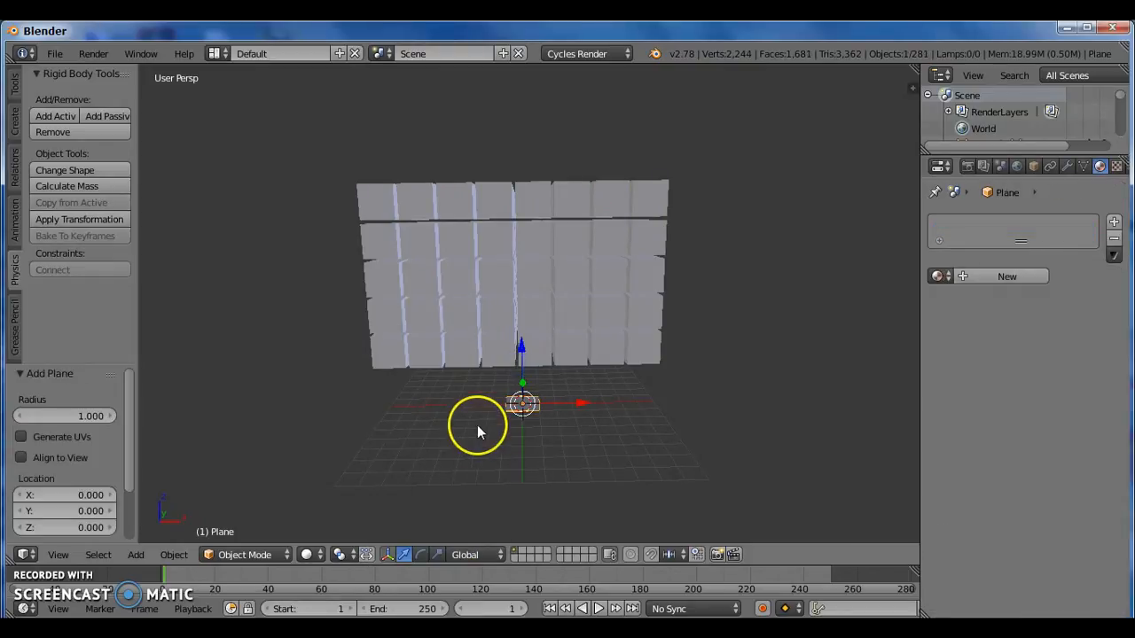
{"action": "key", "text": "s"}
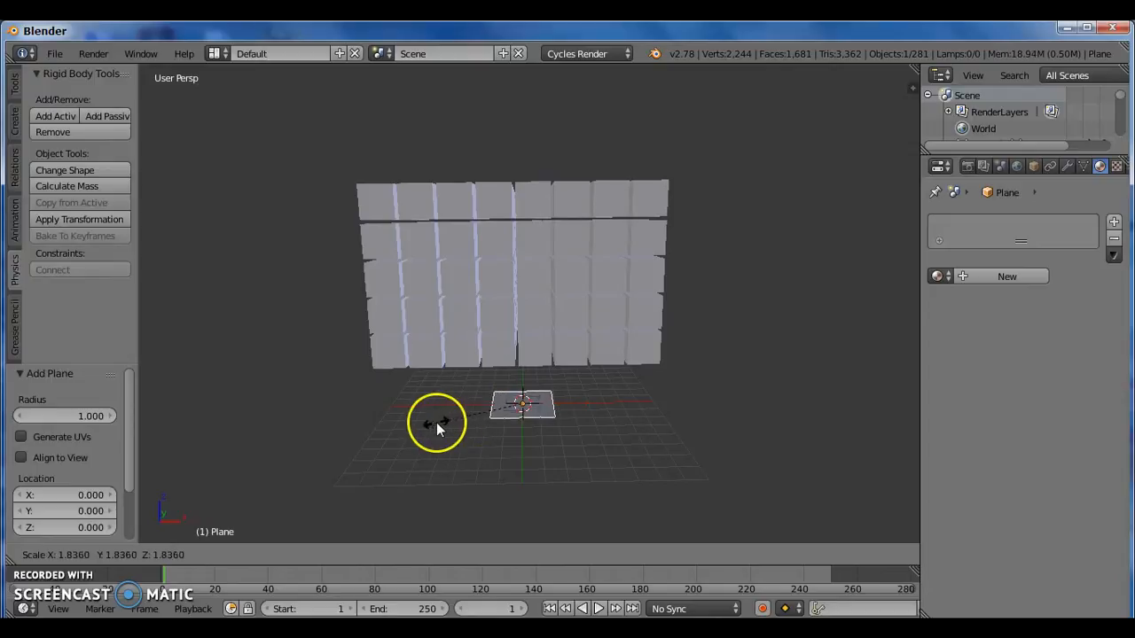
{"action": "left_click", "coordinate": [209, 452]}
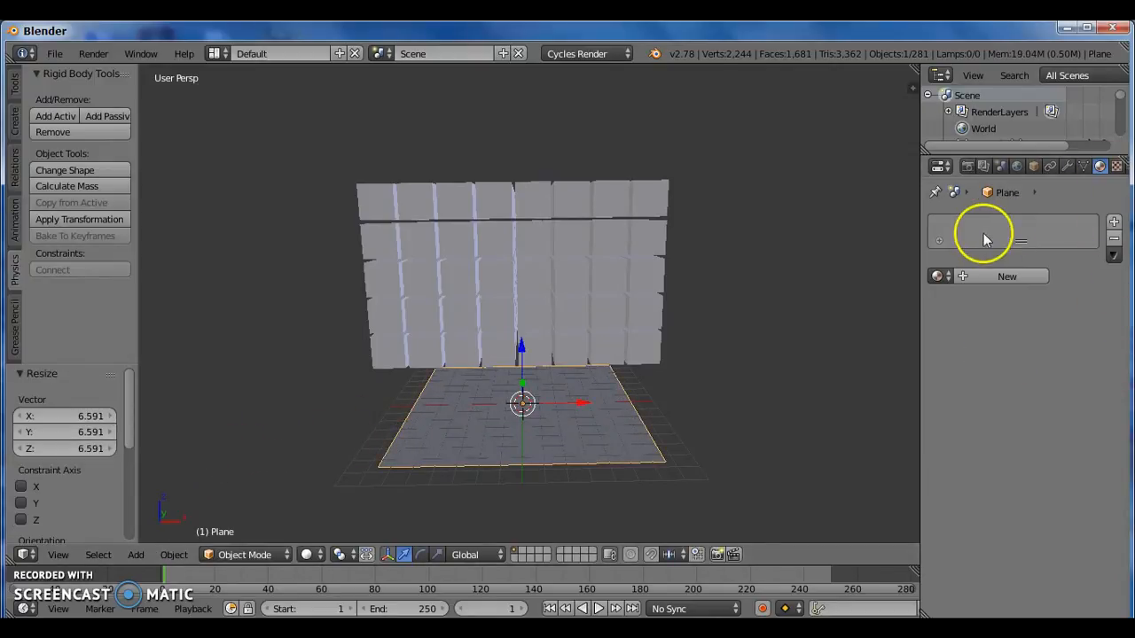
Enable rigid body physics on the plane and set its type to Passive.
{"action": "left_click_drag", "start_coordinate": [905, 211], "coordinate": [862, 212]}
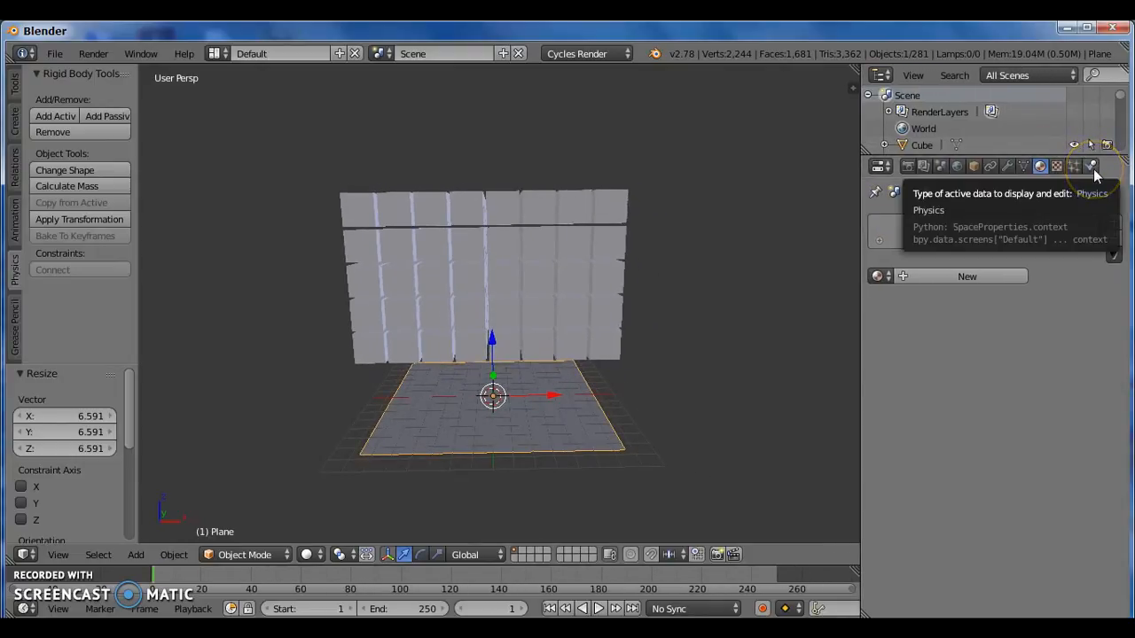
{"action": "left_click", "coordinate": [1093, 169]}
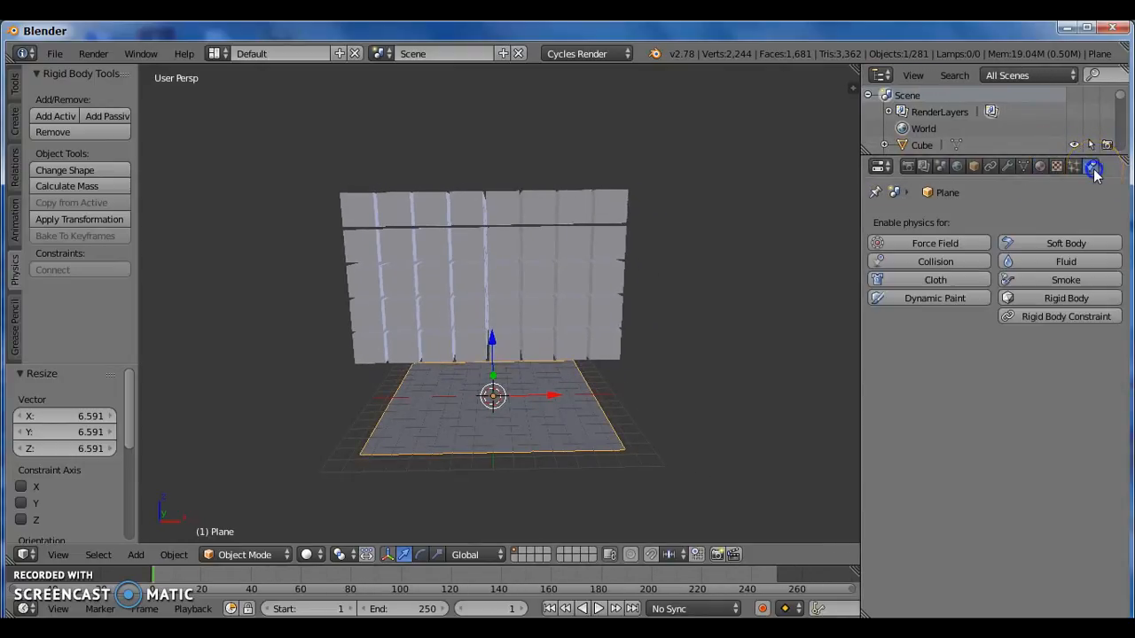
{"action": "left_click", "coordinate": [1078, 304]}
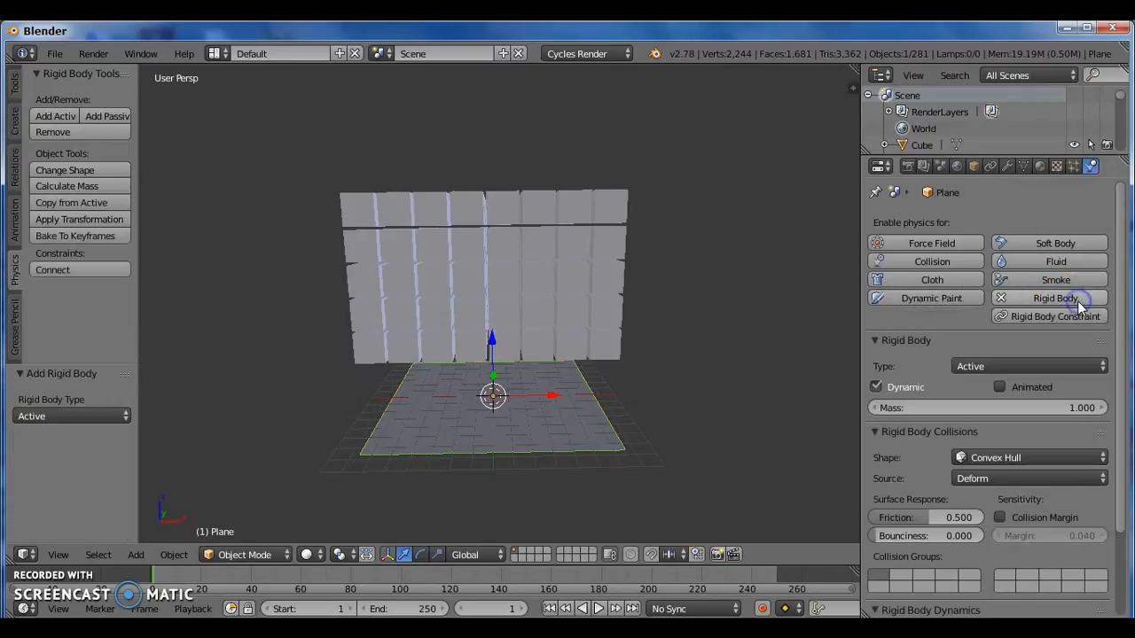
{"action": "left_click", "coordinate": [1052, 367]}
{"action": "left_click", "coordinate": [1013, 329]}
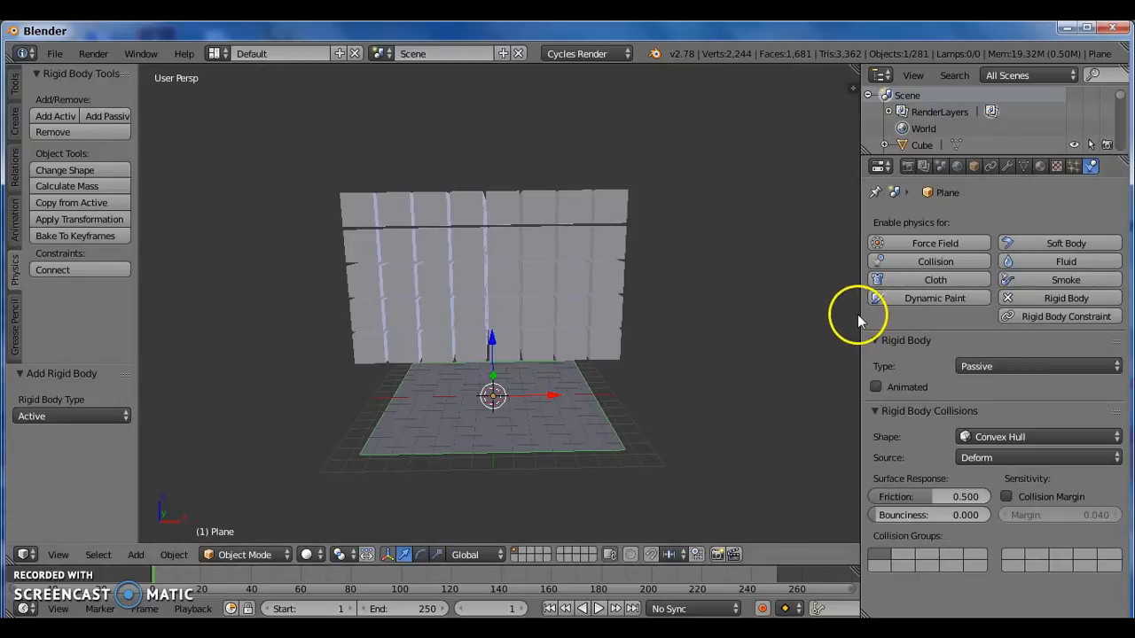
{"action": "left_click_drag", "start_coordinate": [860, 320], "coordinate": [947, 322]}
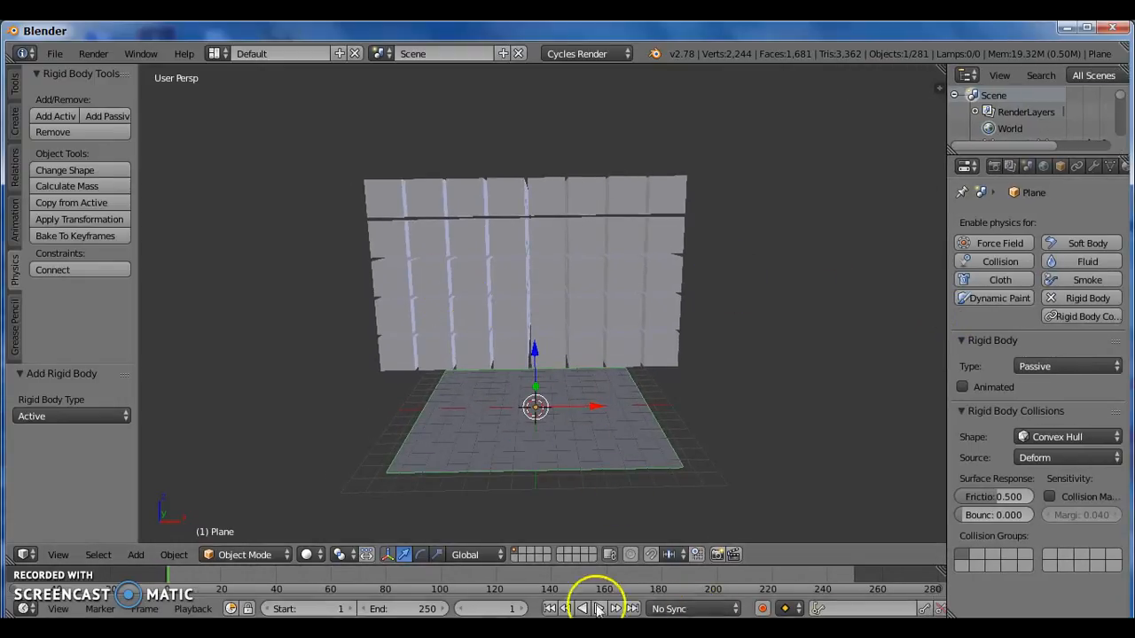
Play the simulation to about frame 91 to check how the cubes land on the plane, and return to frame 1.
{"action": "left_click", "coordinate": [598, 608]}
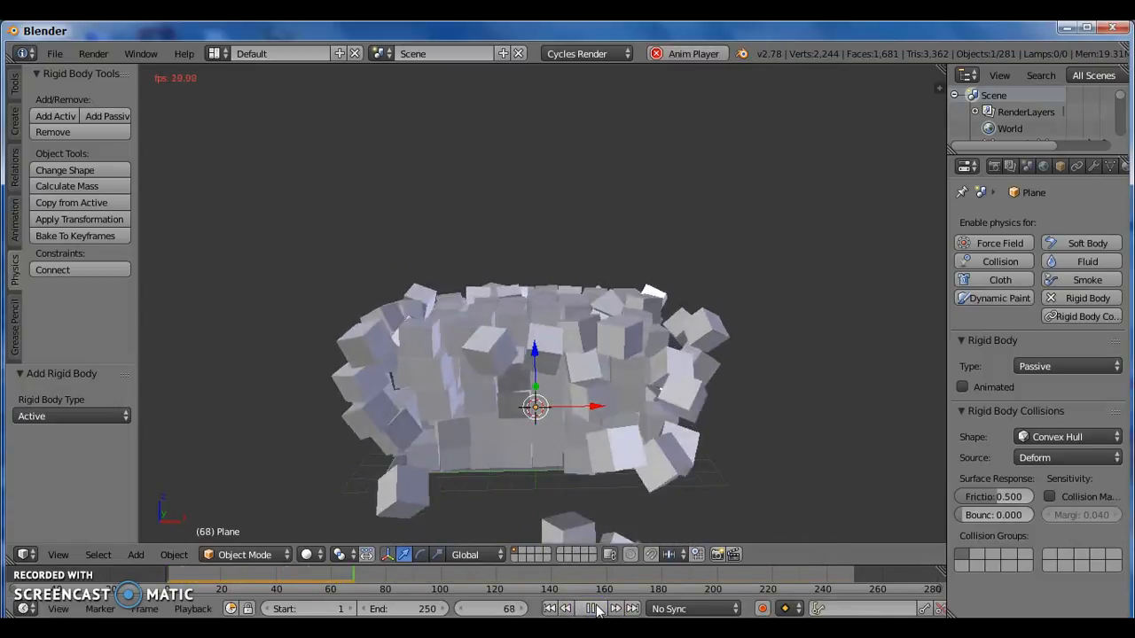
{"action": "left_click", "coordinate": [592, 608]}
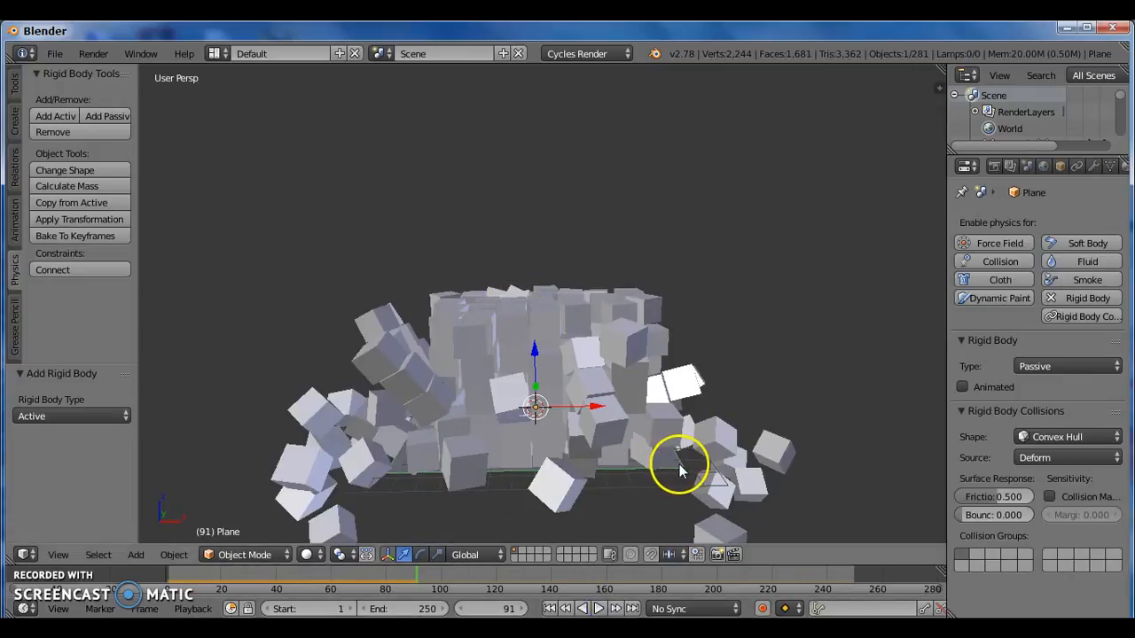
{"action": "left_click", "coordinate": [549, 608]}
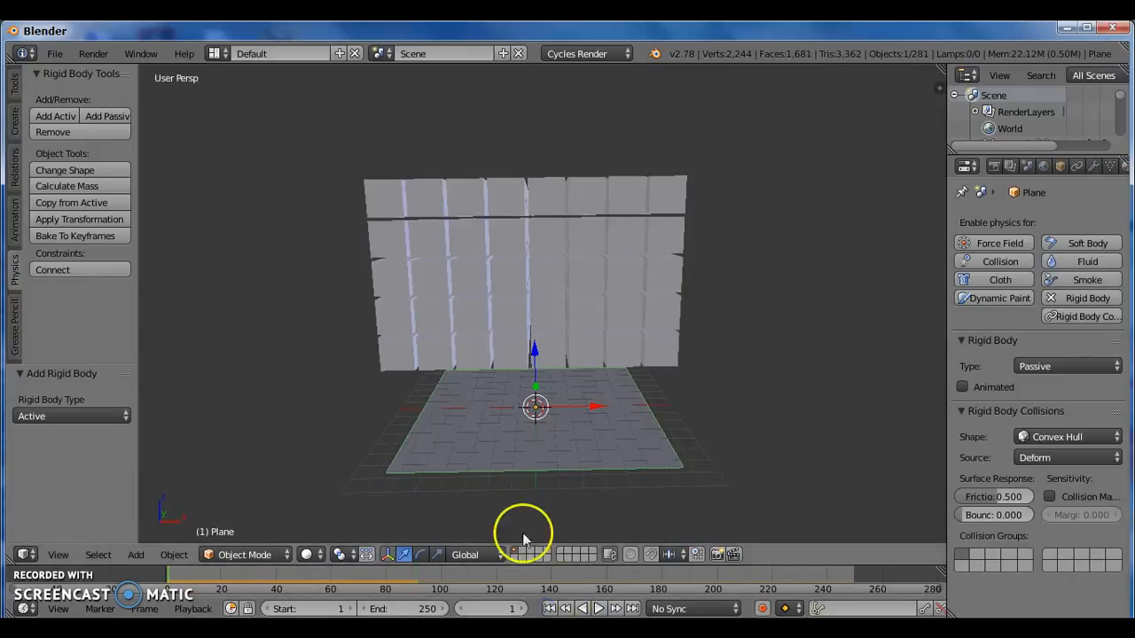
Scale the plane down to about 0.70 of its size, preview the falling cubes, and return to frame 1.
{"action": "key", "text": "s"}
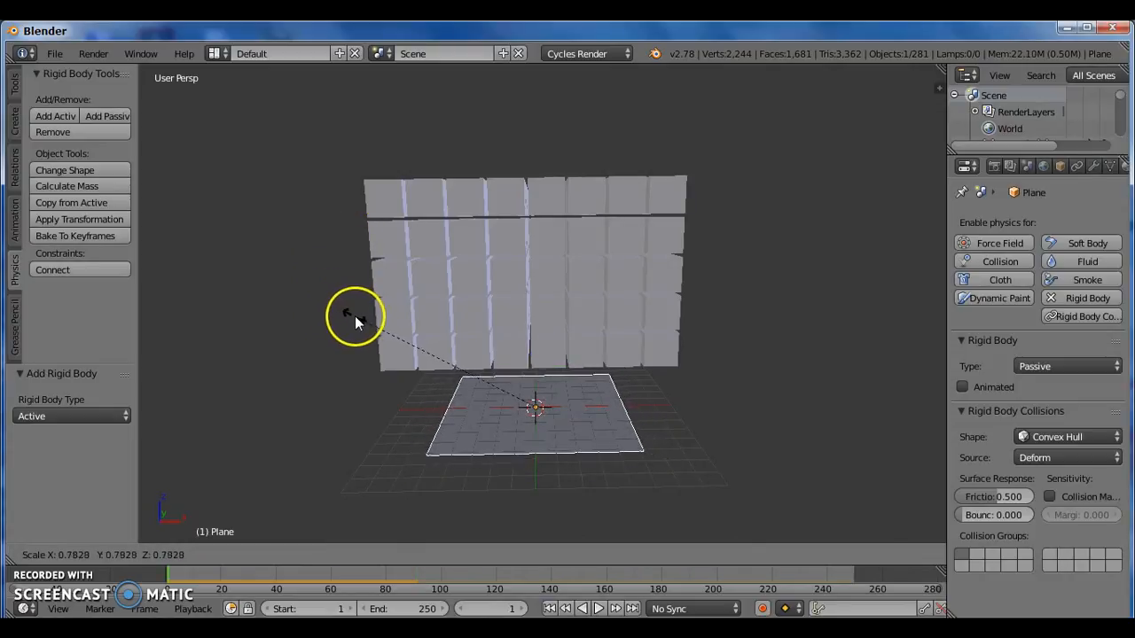
{"action": "left_click", "coordinate": [374, 328]}
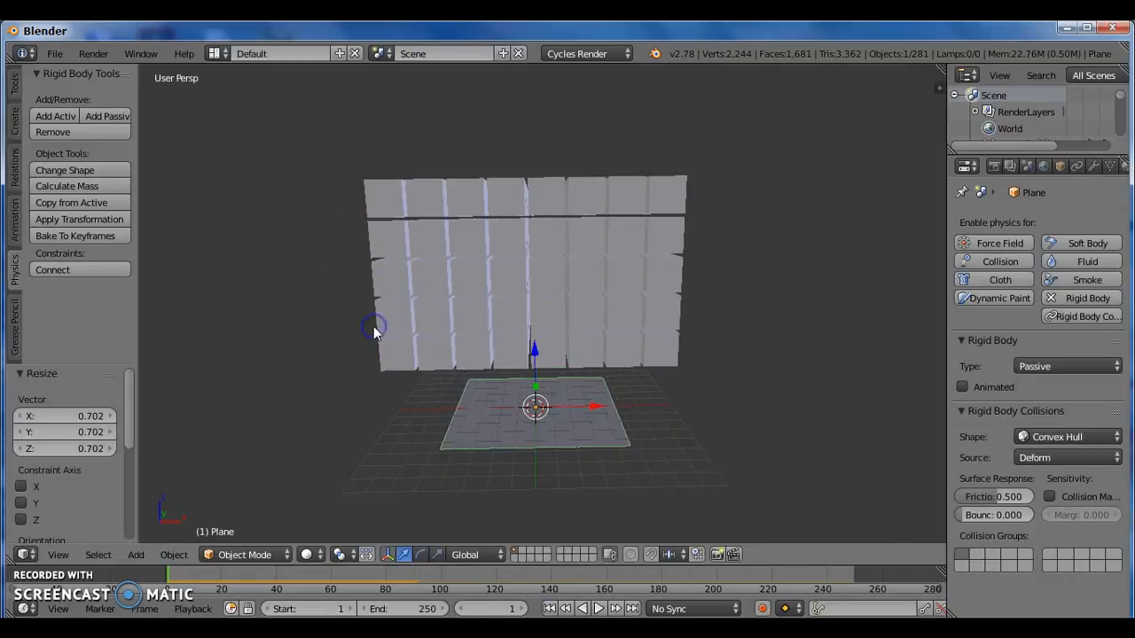
{"action": "left_click", "coordinate": [599, 608]}
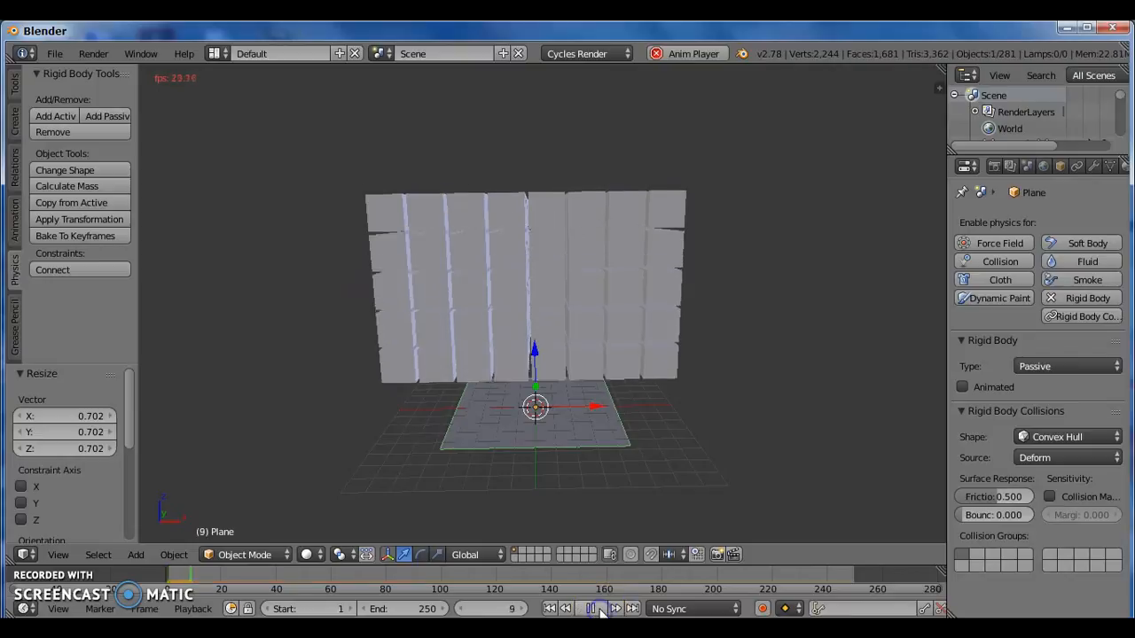
{"action": "left_click", "coordinate": [599, 608]}
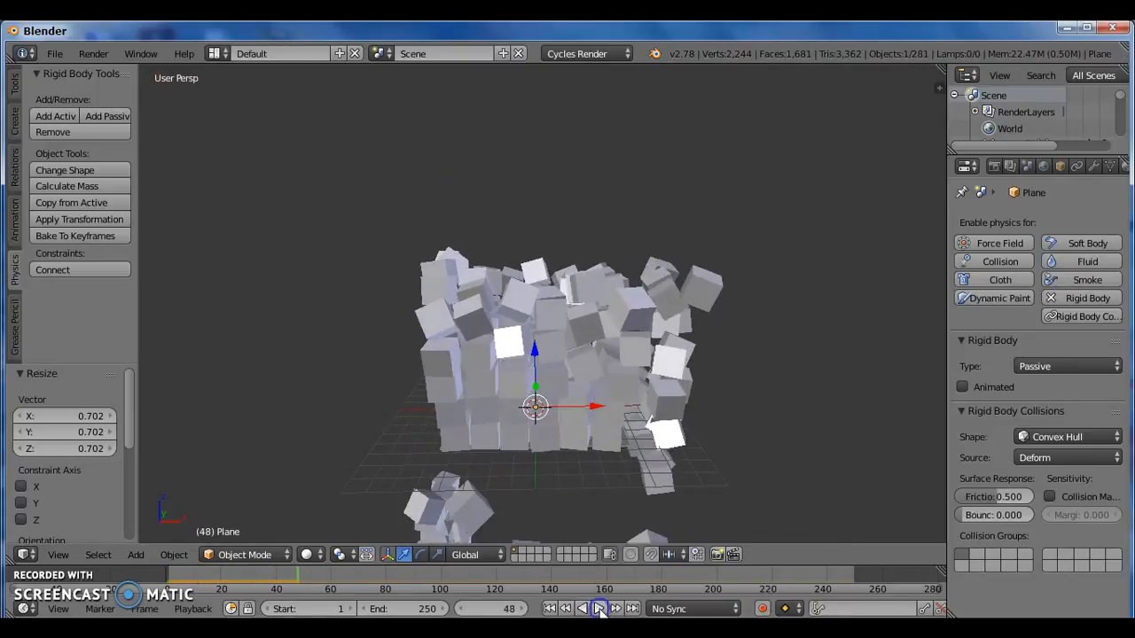
{"action": "left_click", "coordinate": [550, 608]}
Scale the plane up about 1.25 times, preview the simulation from several angles, and return to frame 1.
{"action": "key", "text": "s"}
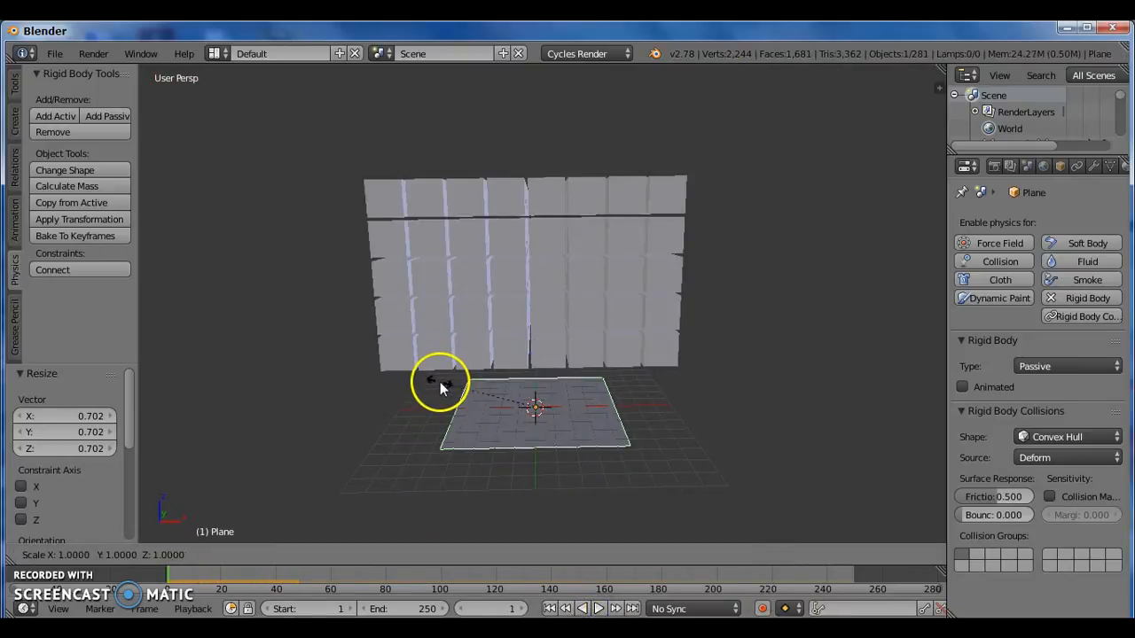
{"action": "left_click", "coordinate": [412, 394]}
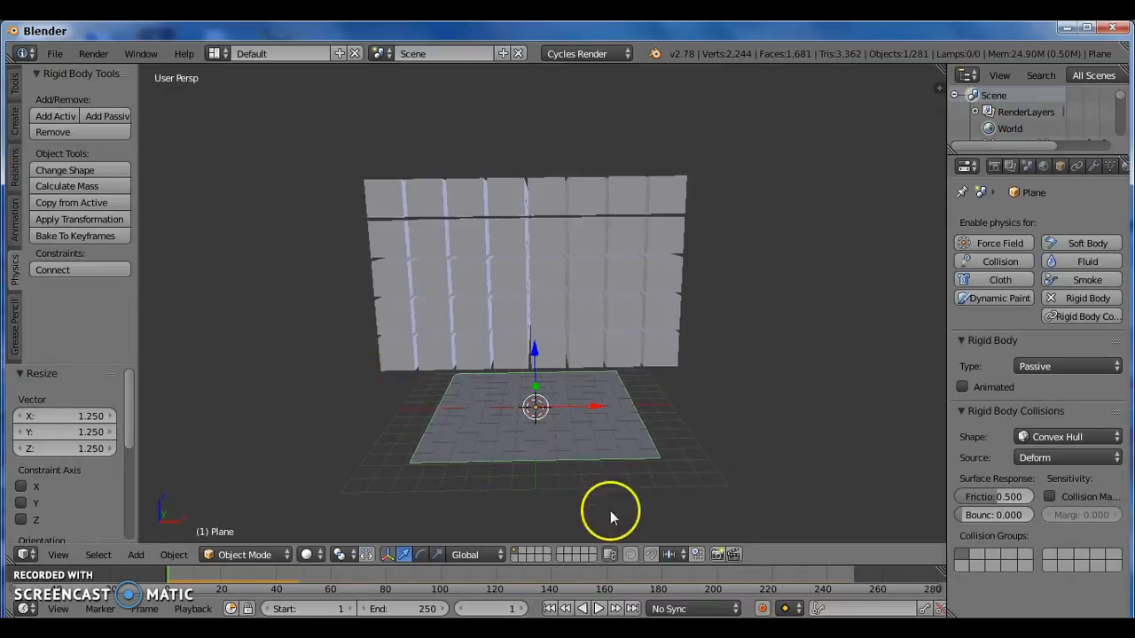
{"action": "left_click", "coordinate": [598, 608]}
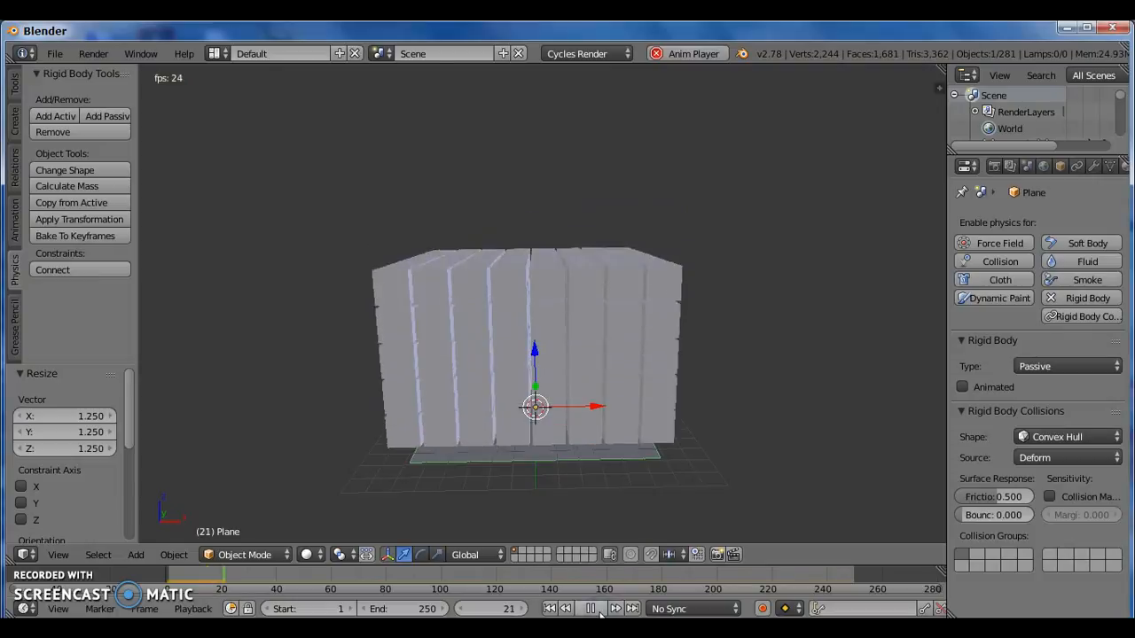
{"action": "middle_click_drag", "start_coordinate": [641, 400], "coordinate": [645, 315]}
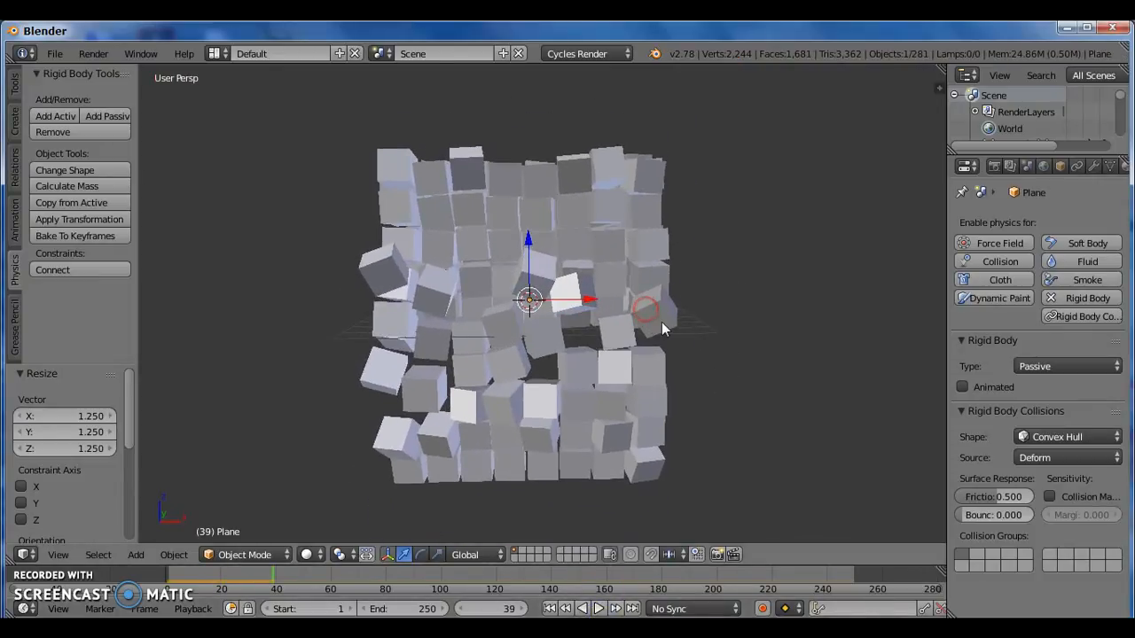
{"action": "left_click", "coordinate": [524, 608]}
{"action": "left_click", "coordinate": [524, 608]}
{"action": "left_click", "coordinate": [524, 608]}
{"action": "left_click", "coordinate": [524, 608]}
{"action": "middle_click_drag", "start_coordinate": [501, 399], "coordinate": [794, 440]}
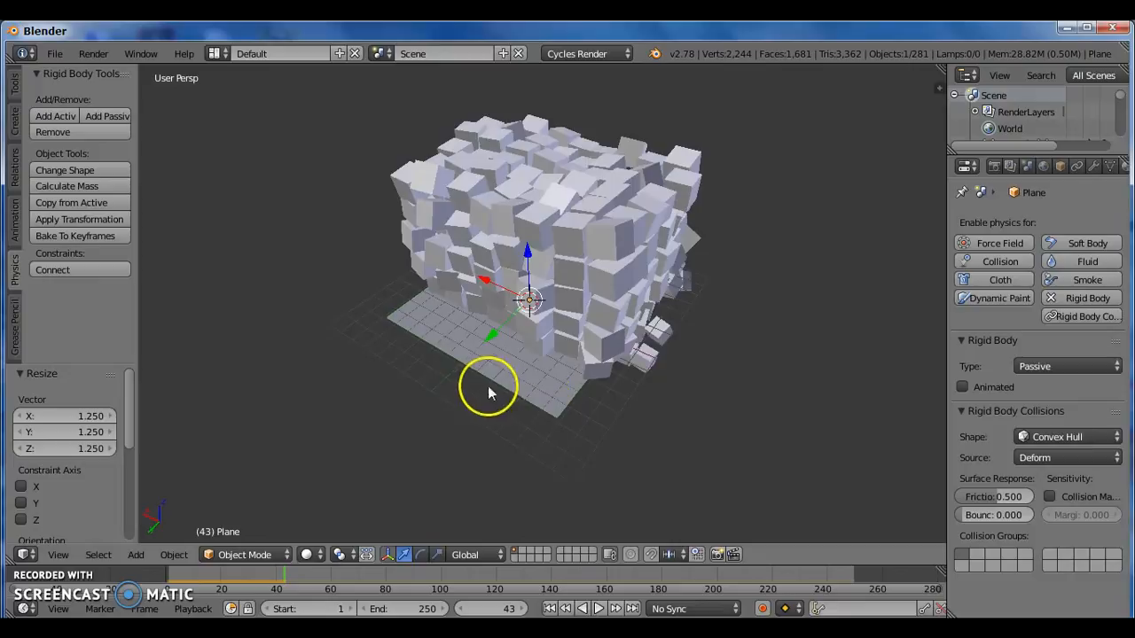
{"action": "left_click", "coordinate": [549, 608]}
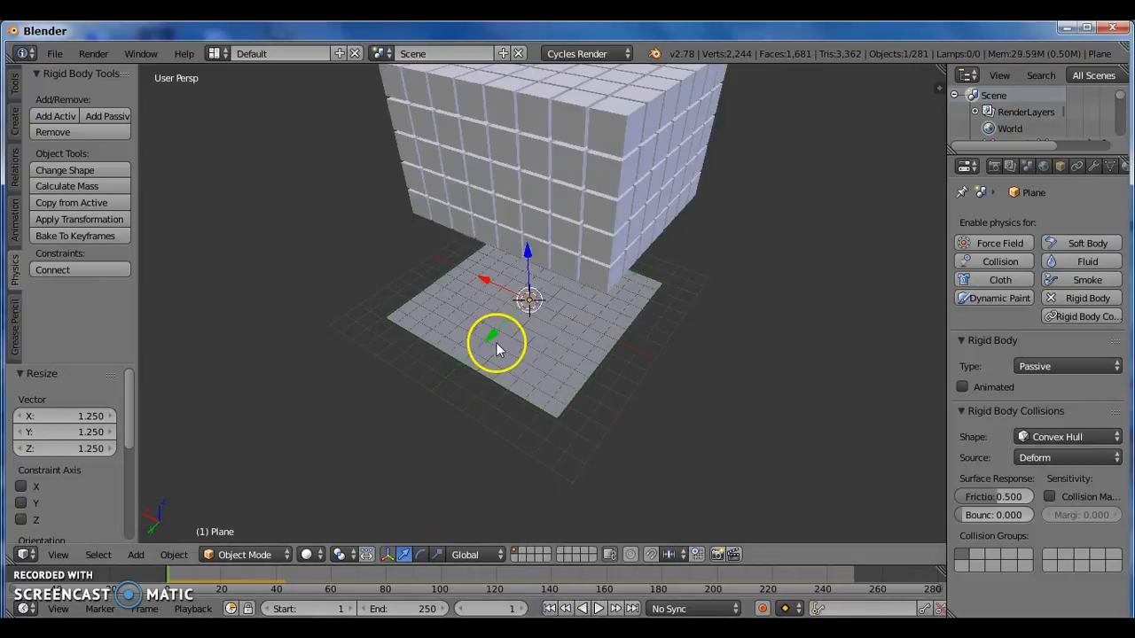
Move the plane about -1.58 units along Y and scale it down to about 0.53 of its size.
{"action": "left_click_drag", "start_coordinate": [491, 331], "coordinate": [484, 303]}
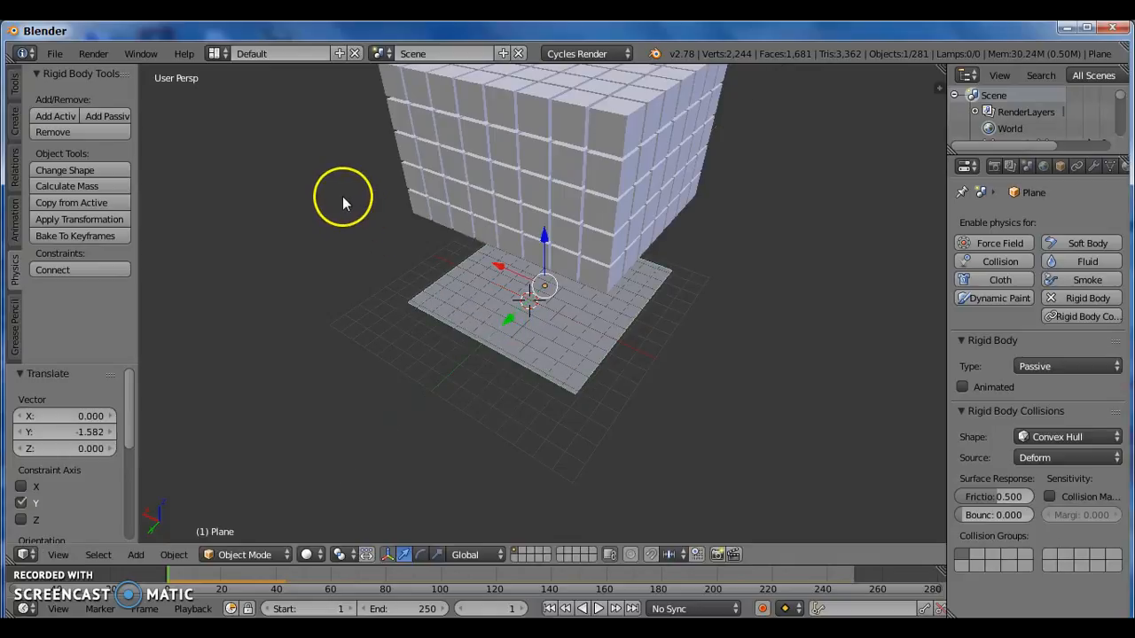
{"action": "key", "text": "s"}
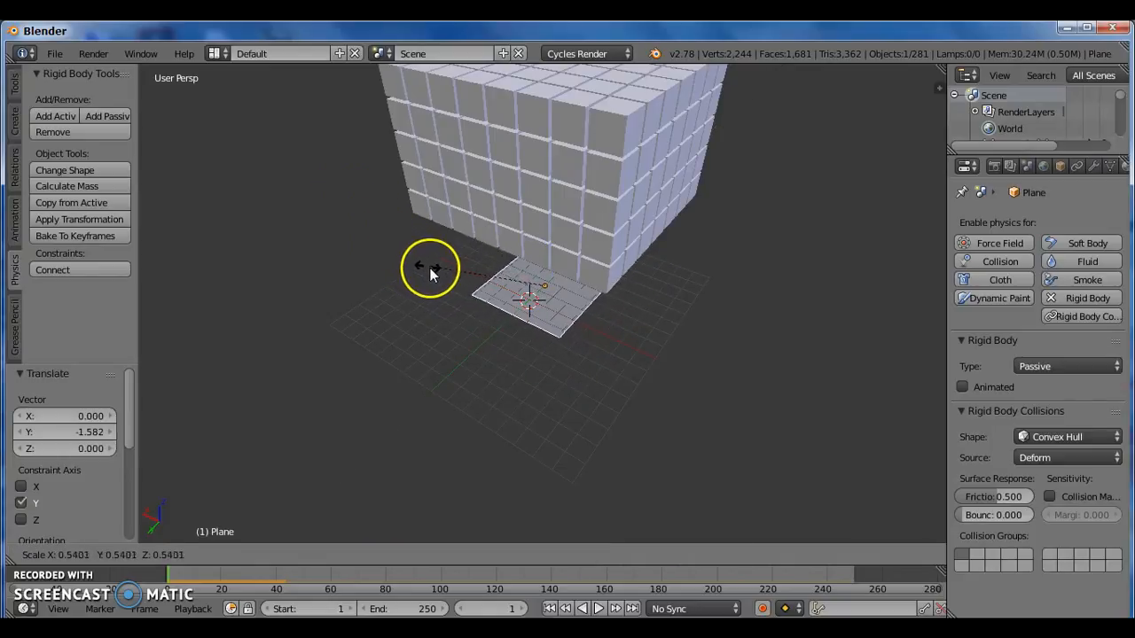
{"action": "left_click", "coordinate": [430, 268]}
{"action": "middle_click_drag", "start_coordinate": [761, 252], "coordinate": [469, 216]}
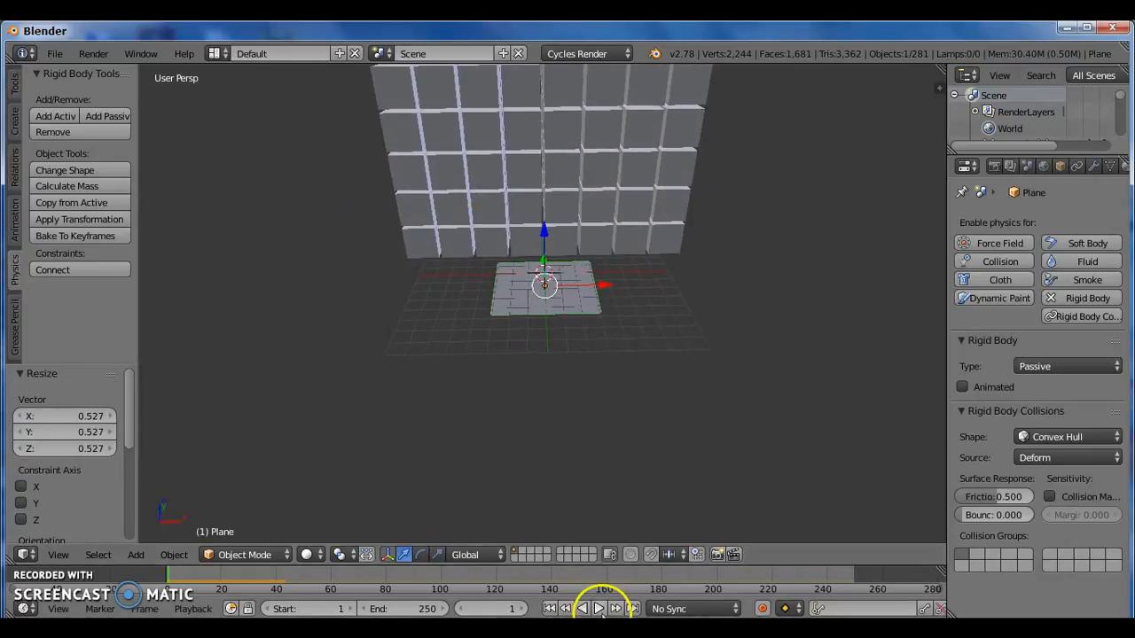
Play the simulation with the shifted, smaller plane and return to frame 1.
{"action": "left_click", "coordinate": [599, 609]}
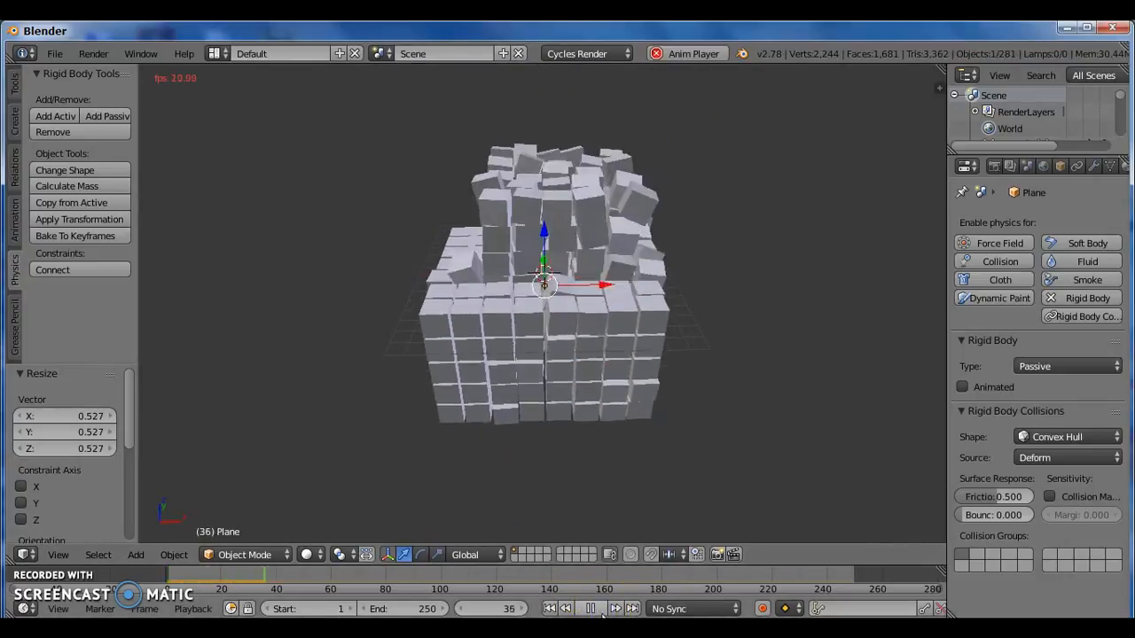
{"action": "left_click", "coordinate": [597, 612]}
{"action": "left_click", "coordinate": [548, 609]}
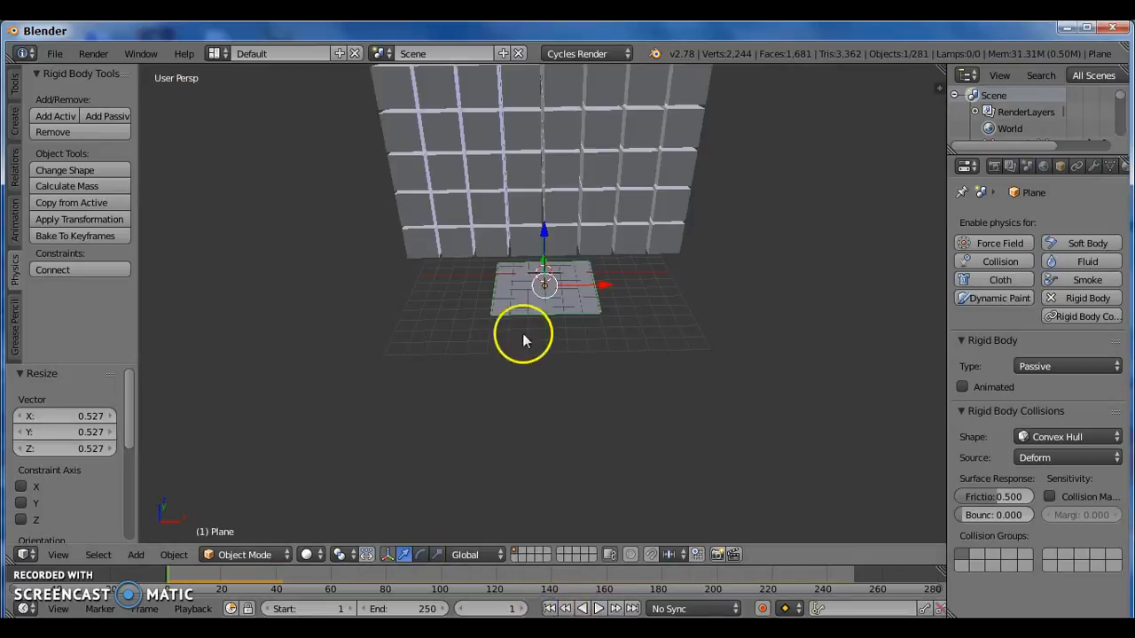
Scale the plane up about 2.11 times, preview the simulation to about frame 110, and return to frame 1.
{"action": "key", "text": "s"}
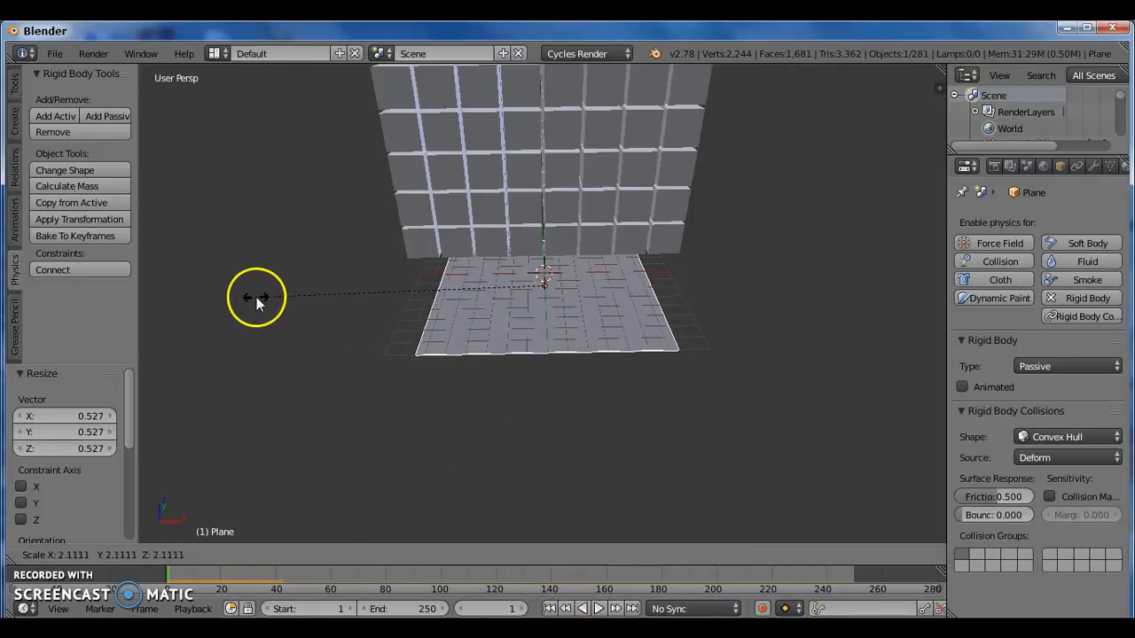
{"action": "left_click", "coordinate": [256, 298]}
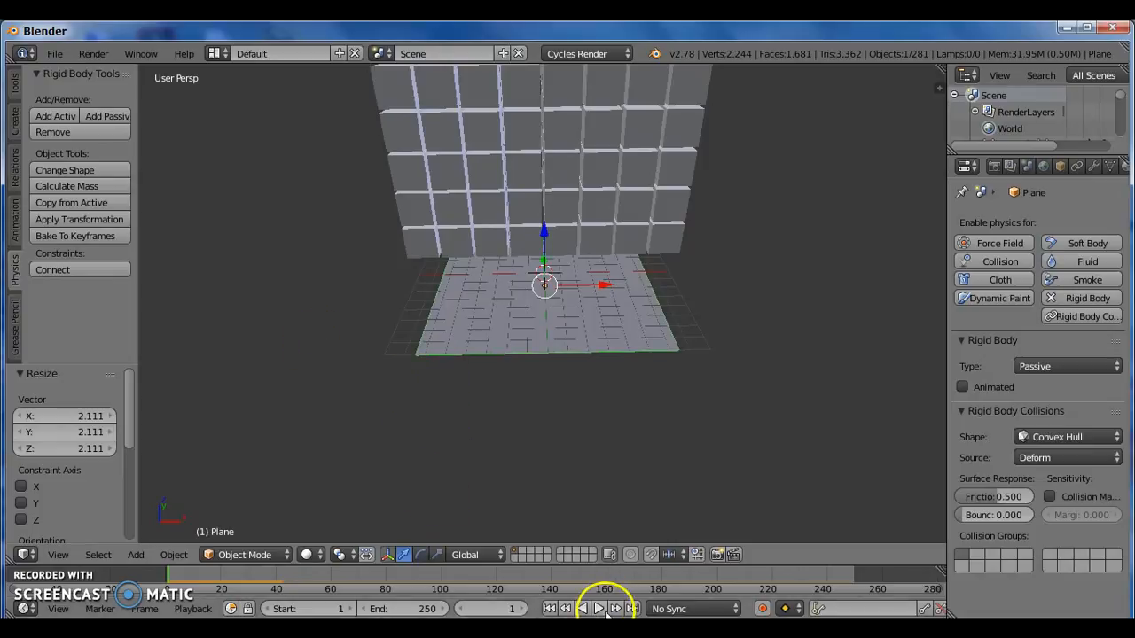
{"action": "left_click", "coordinate": [599, 609]}
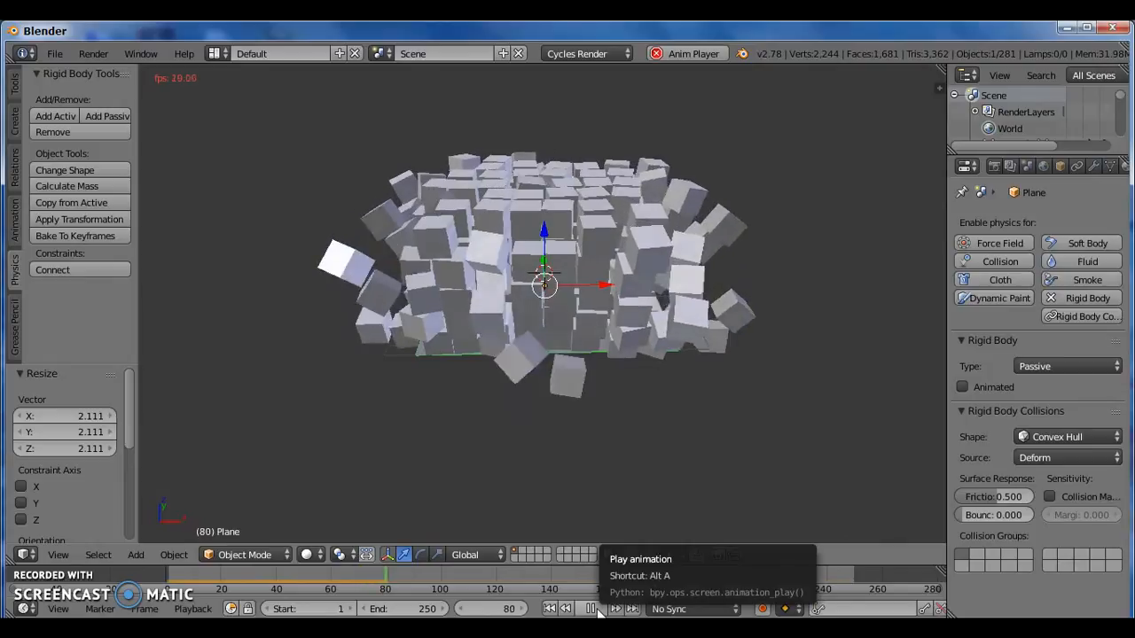
{"action": "left_click", "coordinate": [599, 609]}
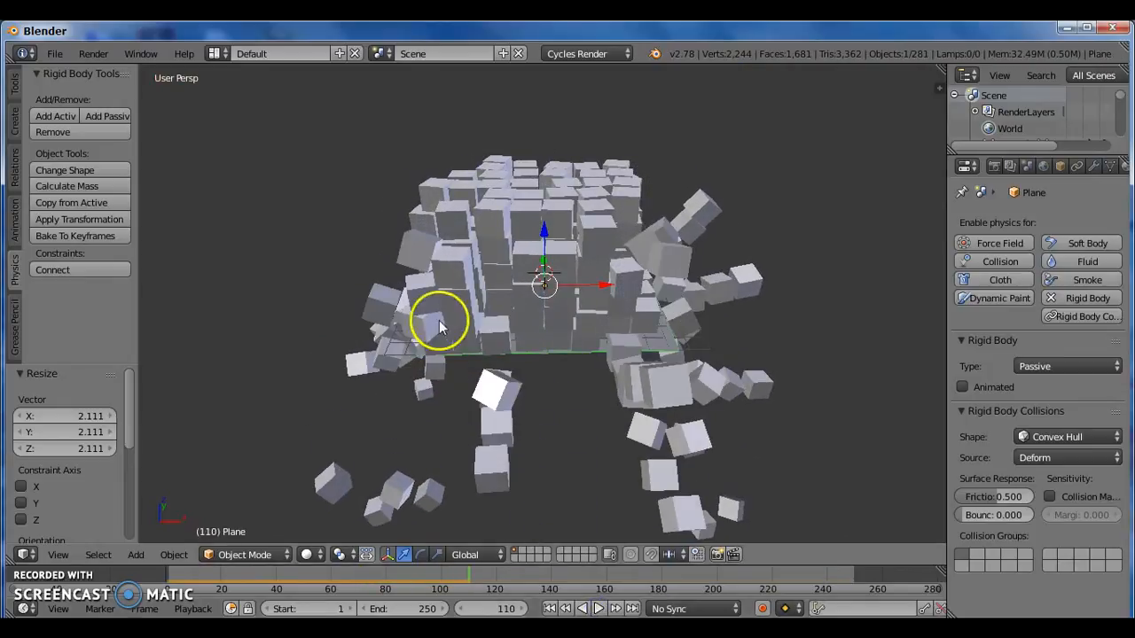
{"action": "left_click", "coordinate": [549, 608]}
Scale the plane down to about 0.81 of its size and play the simulation to about frame 69, inspecting the falling cubes from the side.
{"action": "key", "text": "s"}
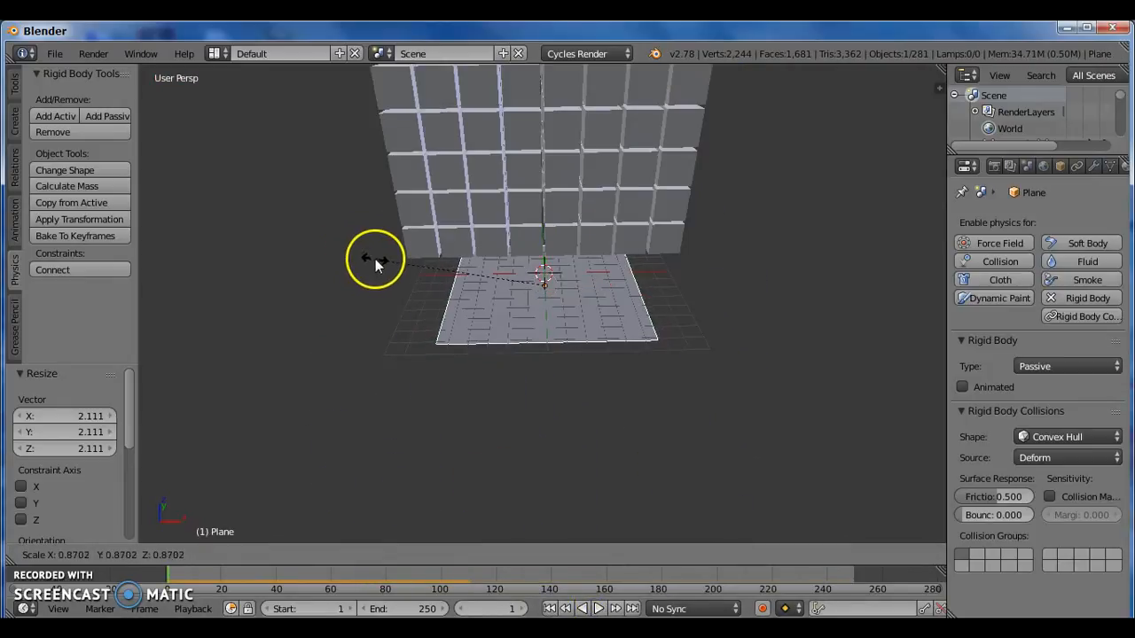
{"action": "left_click", "coordinate": [384, 261]}
{"action": "left_click", "coordinate": [599, 609]}
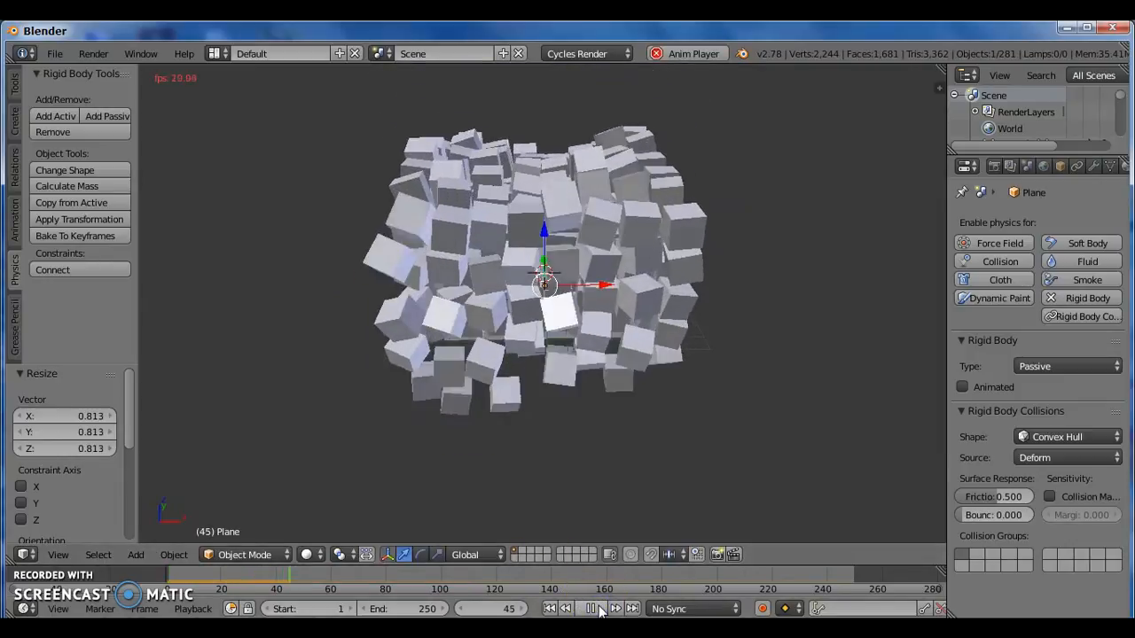
{"action": "left_click", "coordinate": [598, 609]}
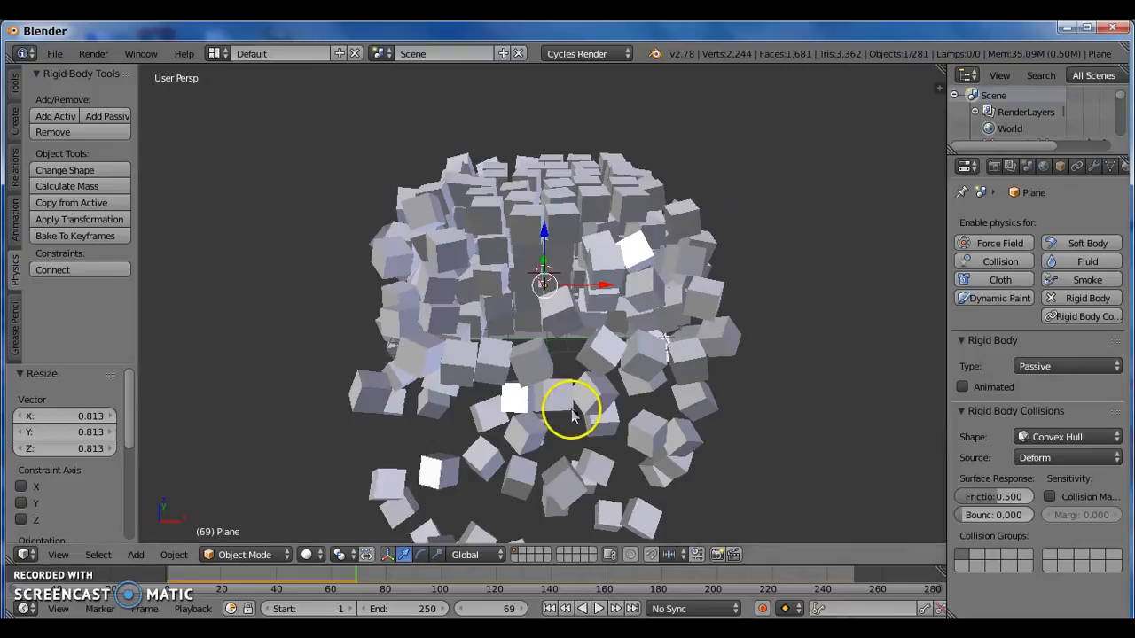
{"action": "middle_click_drag", "start_coordinate": [602, 388], "coordinate": [732, 344]}
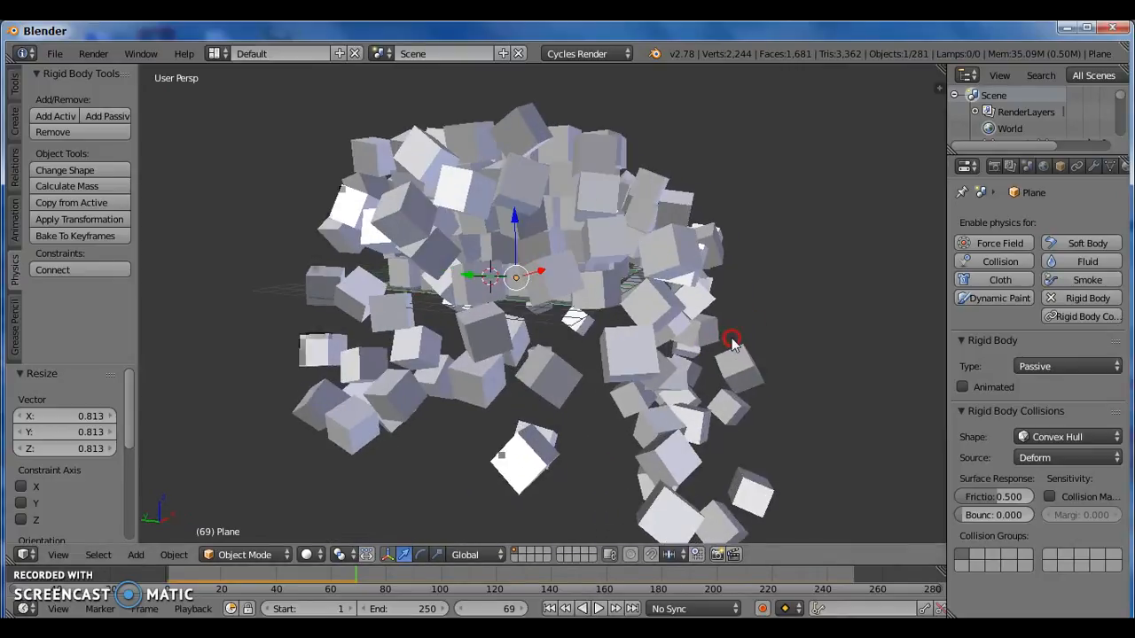
Advance the rigid-body simulation one frame at a time to frame 76.
{"action": "left_click", "coordinate": [522, 610]}
{"action": "left_click", "coordinate": [523, 610]}
{"action": "left_click", "coordinate": [522, 610]}
{"action": "left_click", "coordinate": [522, 610]}
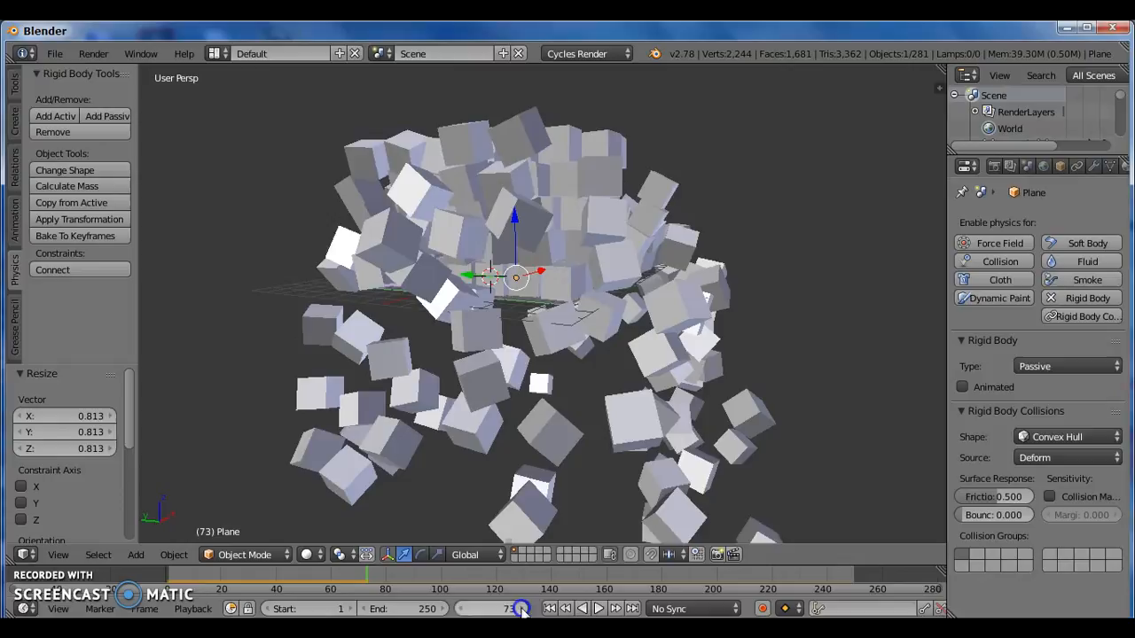
{"action": "left_click", "coordinate": [522, 610]}
{"action": "left_click", "coordinate": [522, 610]}
{"action": "left_click", "coordinate": [522, 610]}
Delete the ground plane from beneath the falling cubes.
{"action": "middle_click_drag", "start_coordinate": [679, 346], "coordinate": [602, 282]}
{"action": "left_click", "coordinate": [521, 268]}
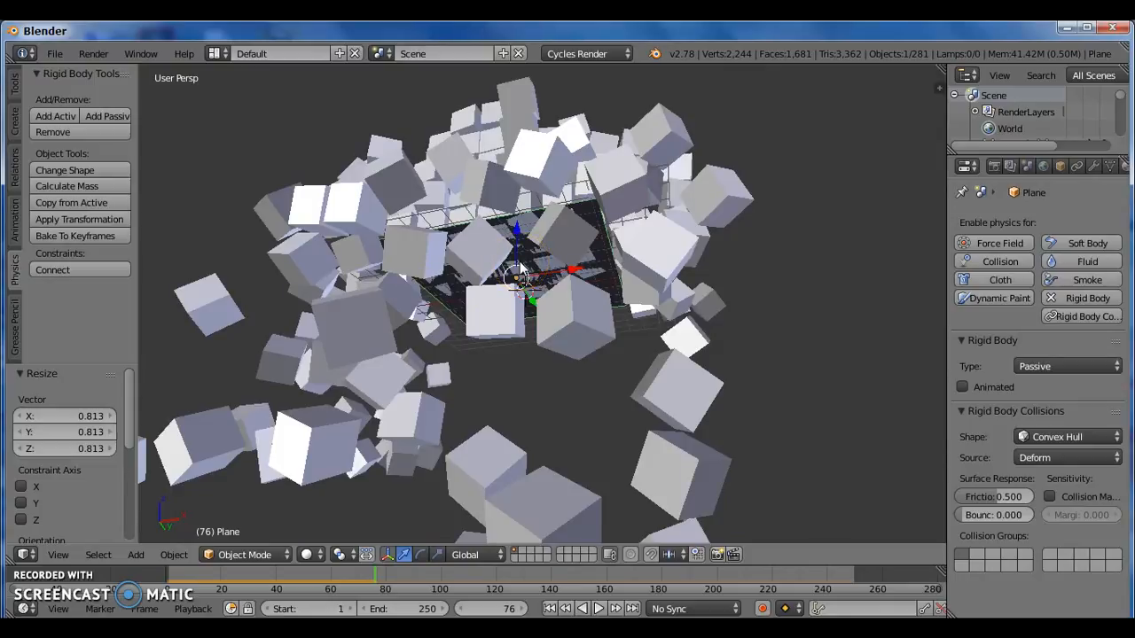
{"action": "key", "text": "x"}
{"action": "left_click", "coordinate": [521, 266]}
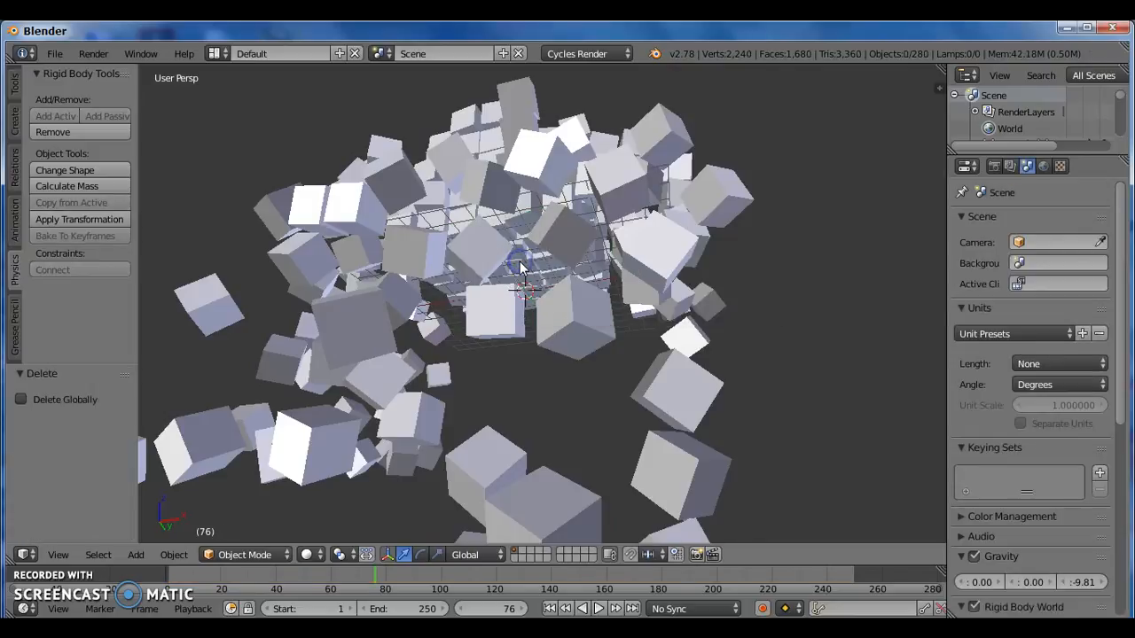
Add a camera at the world origin and look at the scene through it.
{"action": "middle_click_drag", "start_coordinate": [562, 223], "coordinate": [596, 314]}
{"action": "scroll", "coordinate": [600, 242], "scroll_direction": "down", "scroll_amount": 3}
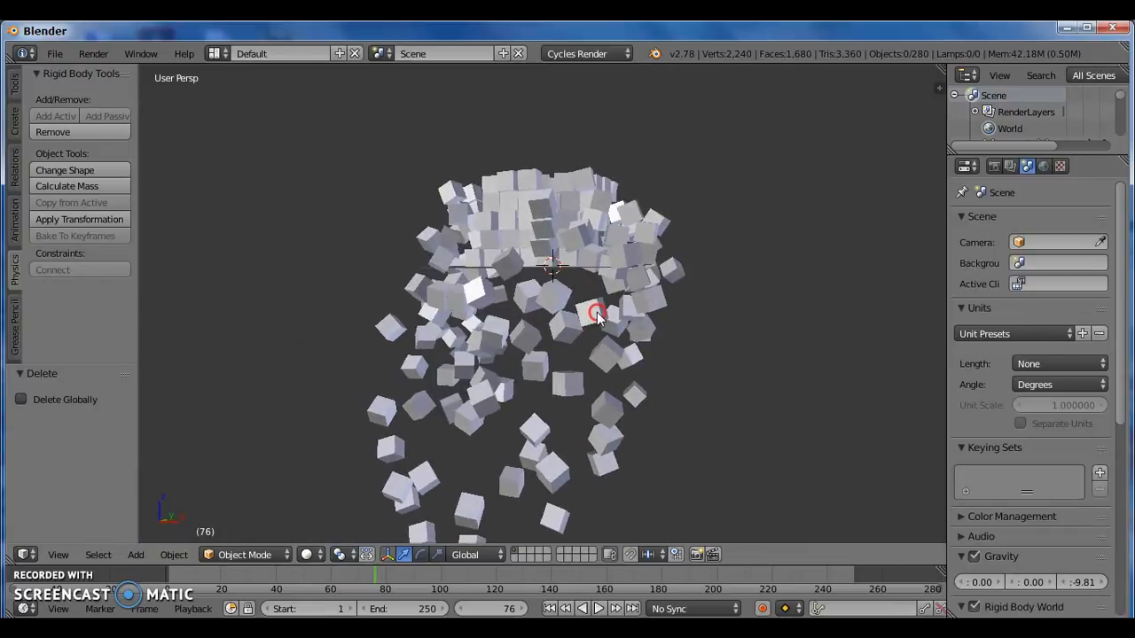
{"action": "scroll", "coordinate": [597, 314], "scroll_direction": "up", "scroll_amount": 2}
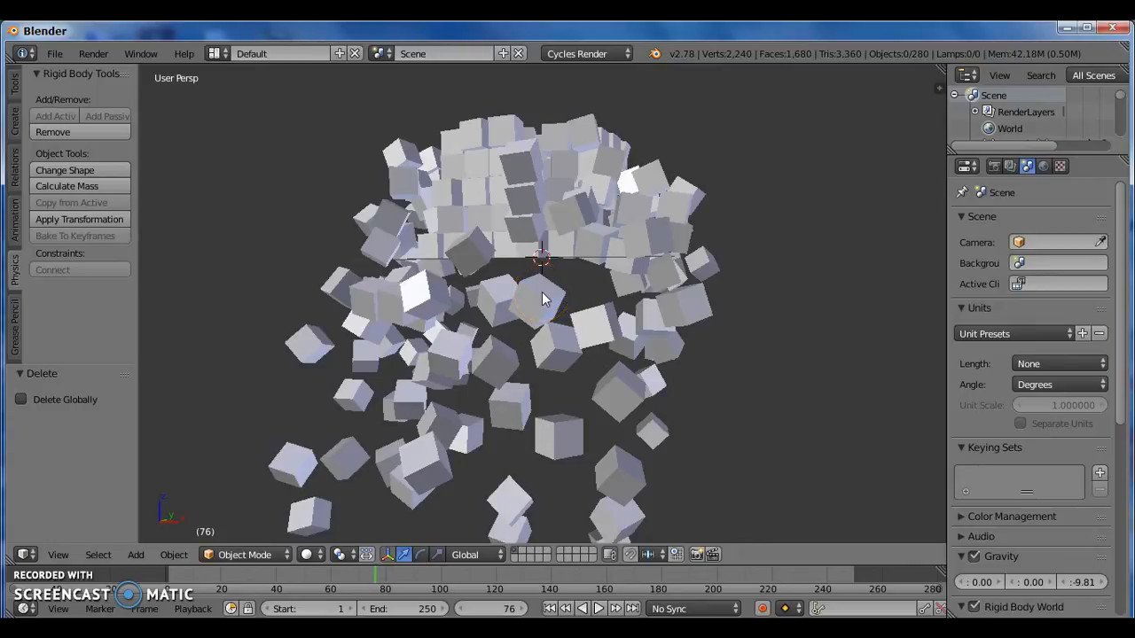
{"action": "key", "text": "shift+a"}
{"action": "mouse_move", "coordinate": [448, 332]}
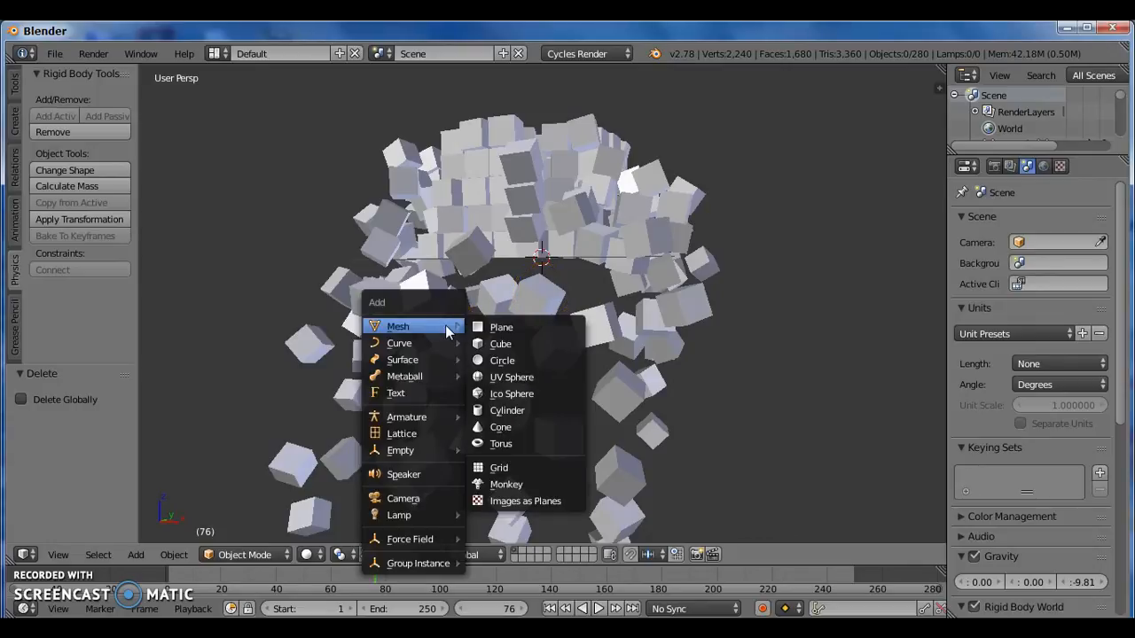
{"action": "left_click", "coordinate": [425, 501]}
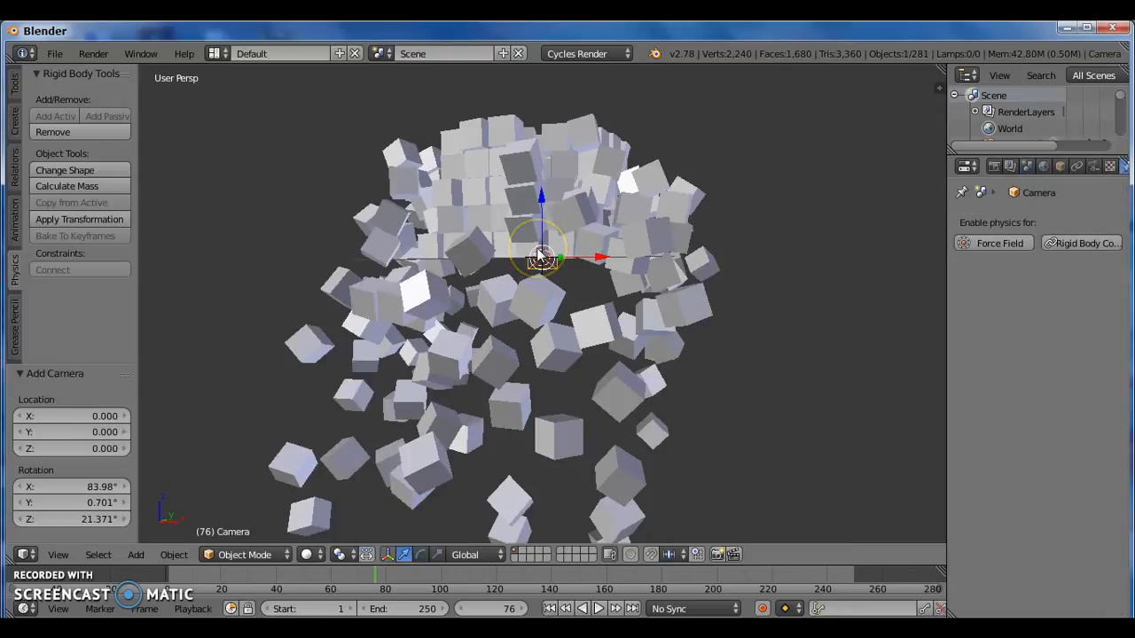
{"action": "key", "text": "KP_0"}
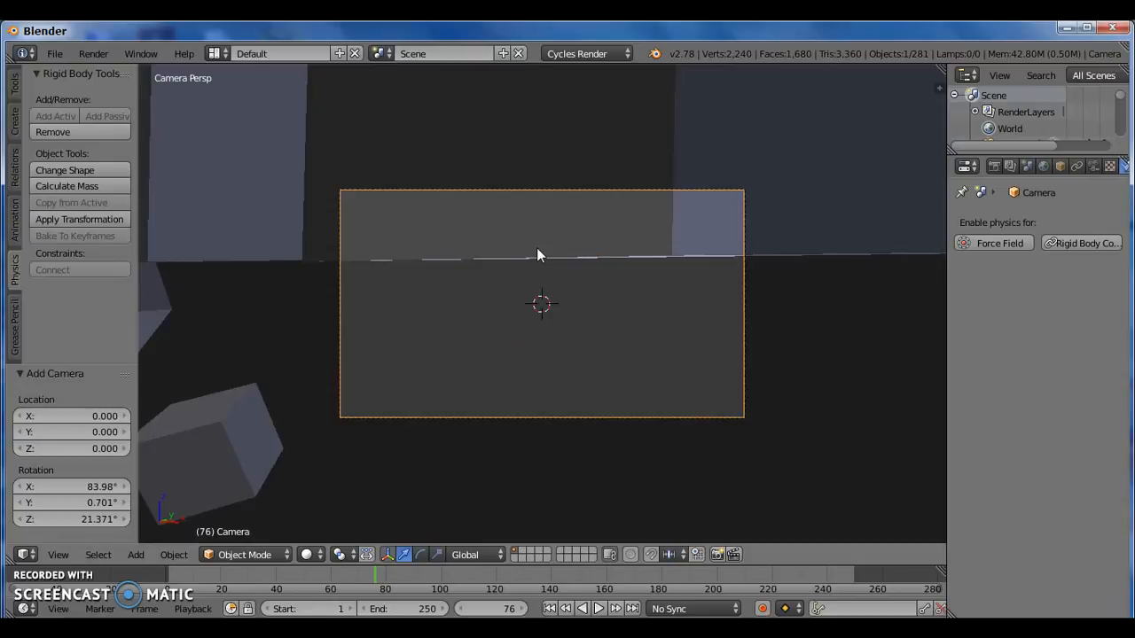
Enable Lock Camera to View so that viewport navigation moves the camera.
{"action": "scroll", "coordinate": [548, 314], "scroll_direction": "down", "scroll_amount": 5}
{"action": "scroll", "coordinate": [548, 314], "scroll_direction": "up", "scroll_amount": 6}
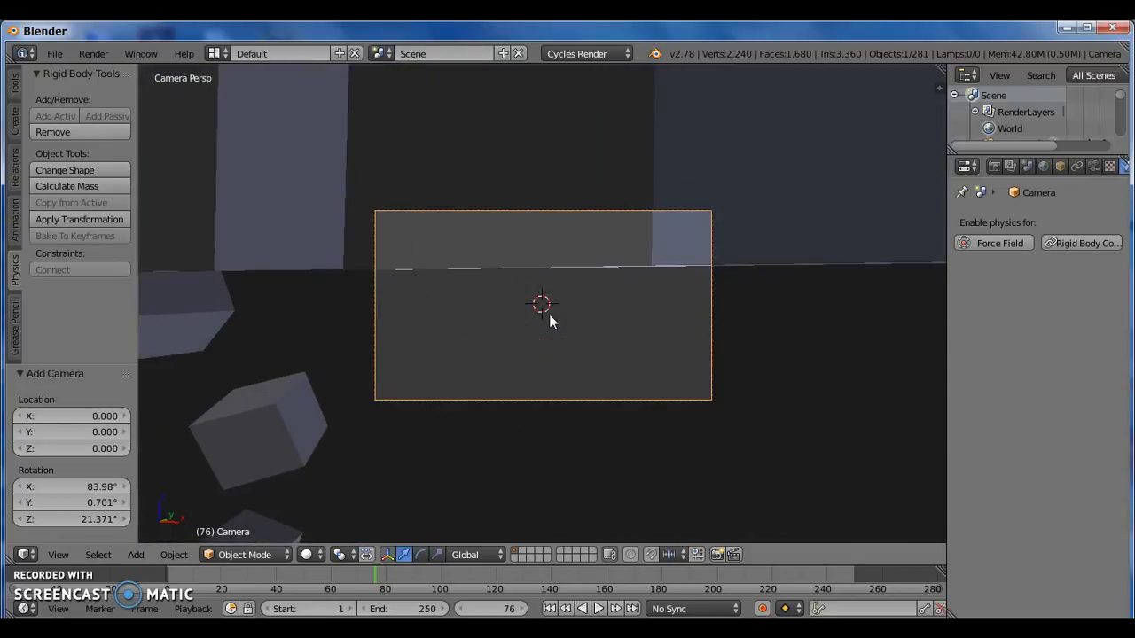
{"action": "scroll", "coordinate": [549, 313], "scroll_direction": "down", "scroll_amount": 2}
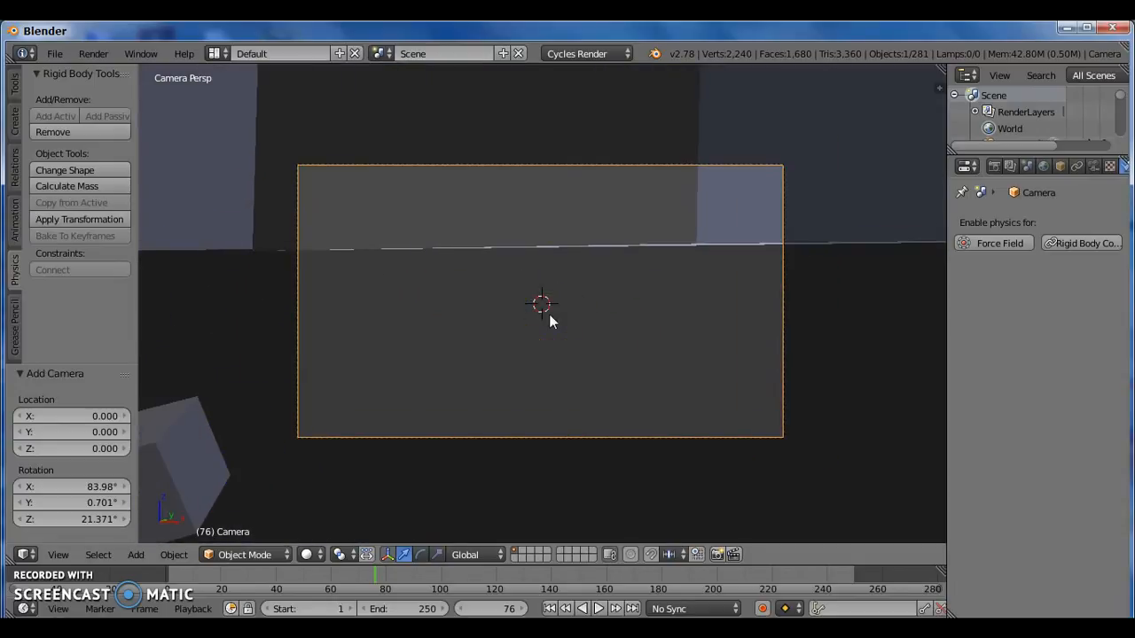
{"action": "key", "text": "n"}
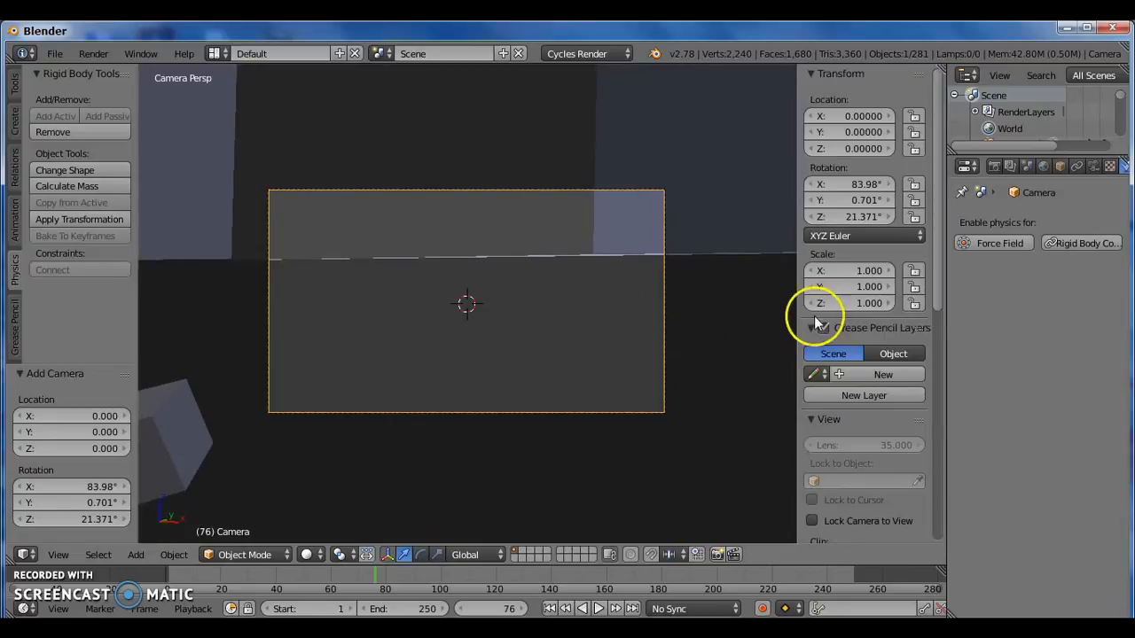
{"action": "scroll", "coordinate": [838, 385], "scroll_direction": "down", "scroll_amount": 2}
{"action": "scroll", "coordinate": [838, 385], "scroll_direction": "down", "scroll_amount": 2}
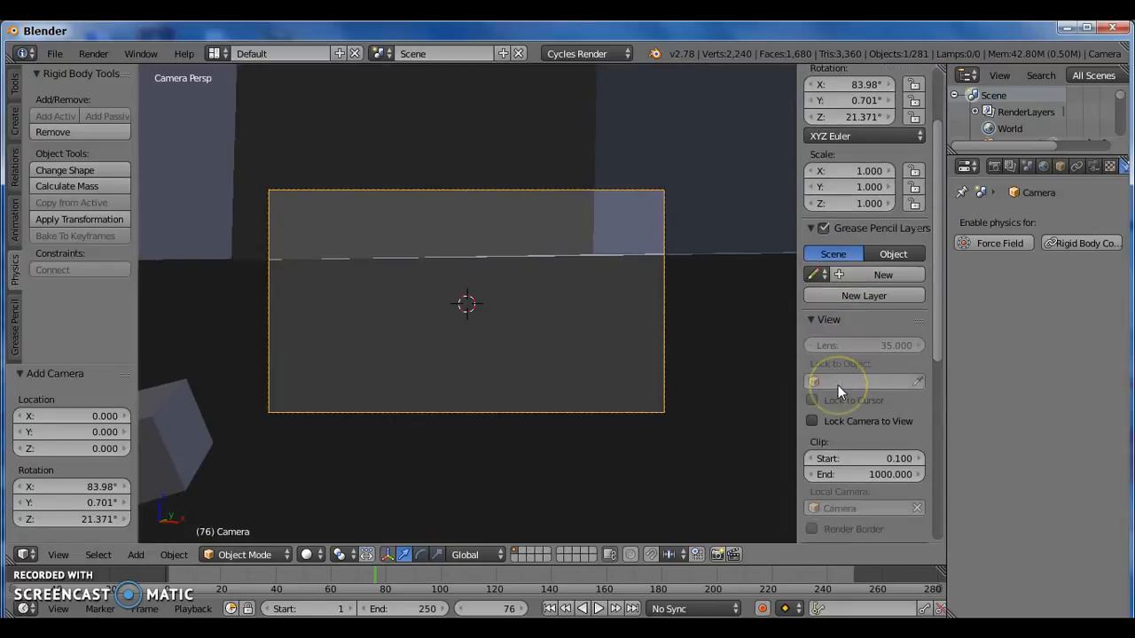
{"action": "left_click", "coordinate": [812, 421]}
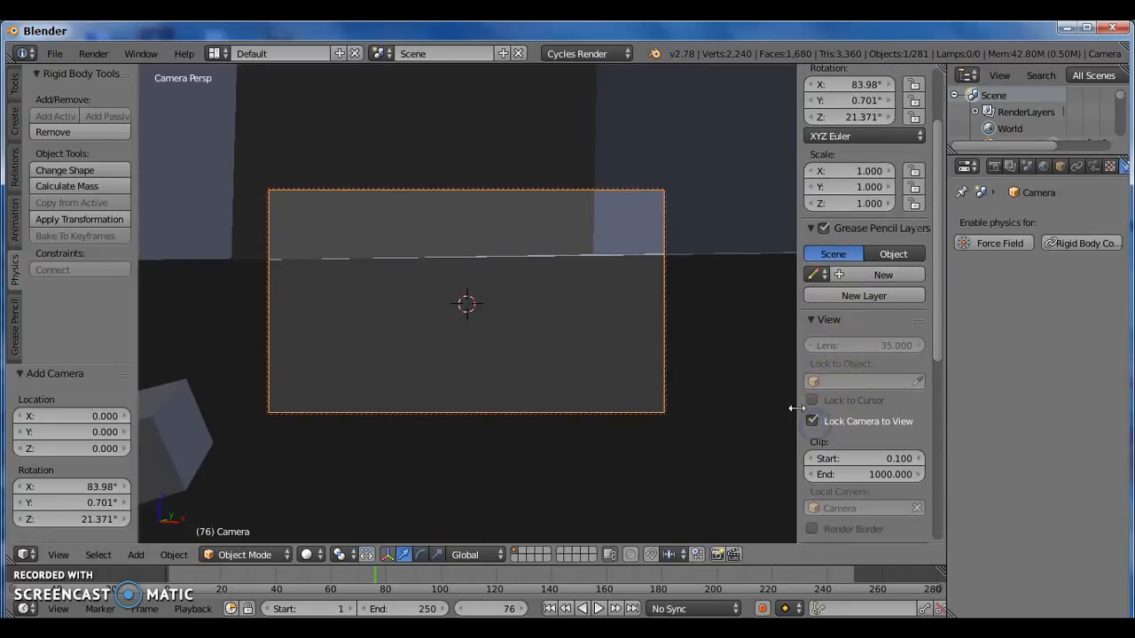
{"action": "key", "text": "n"}
Pull the camera back and orbit it until the pile of falling cubes is framed.
{"action": "middle_click_drag", "start_coordinate": [511, 283], "coordinate": [518, 334]}
{"action": "scroll", "coordinate": [518, 334], "scroll_direction": "down", "scroll_amount": 12}
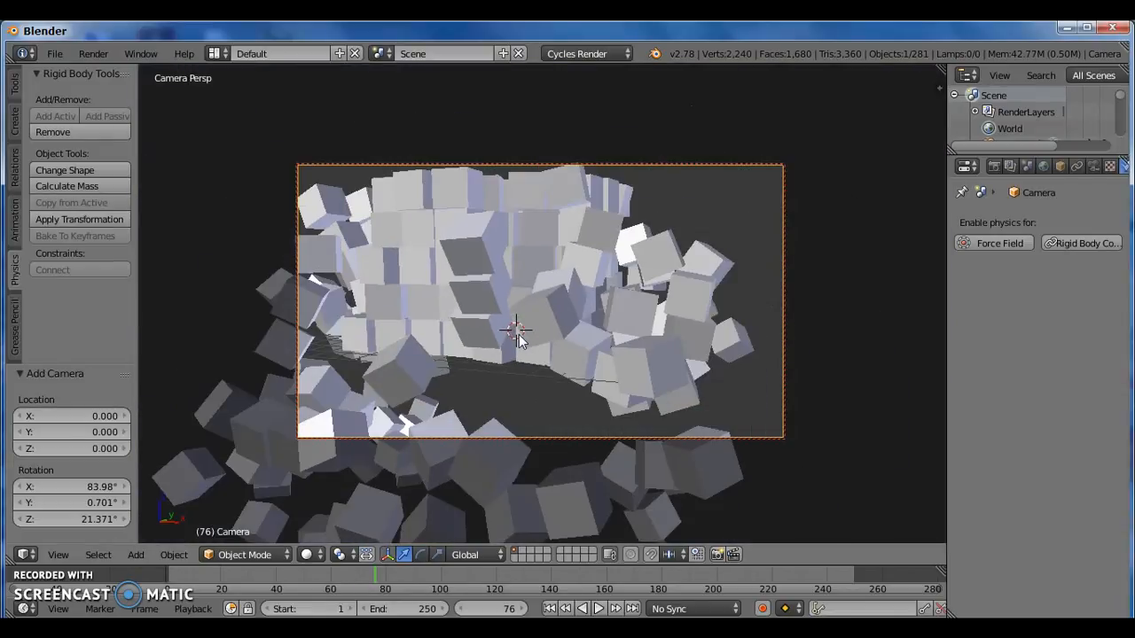
{"action": "scroll", "coordinate": [518, 334], "scroll_direction": "up", "scroll_amount": 1}
{"action": "middle_click_drag", "start_coordinate": [436, 375], "coordinate": [556, 205]}
{"action": "middle_click_drag", "start_coordinate": [538, 282], "coordinate": [524, 308]}
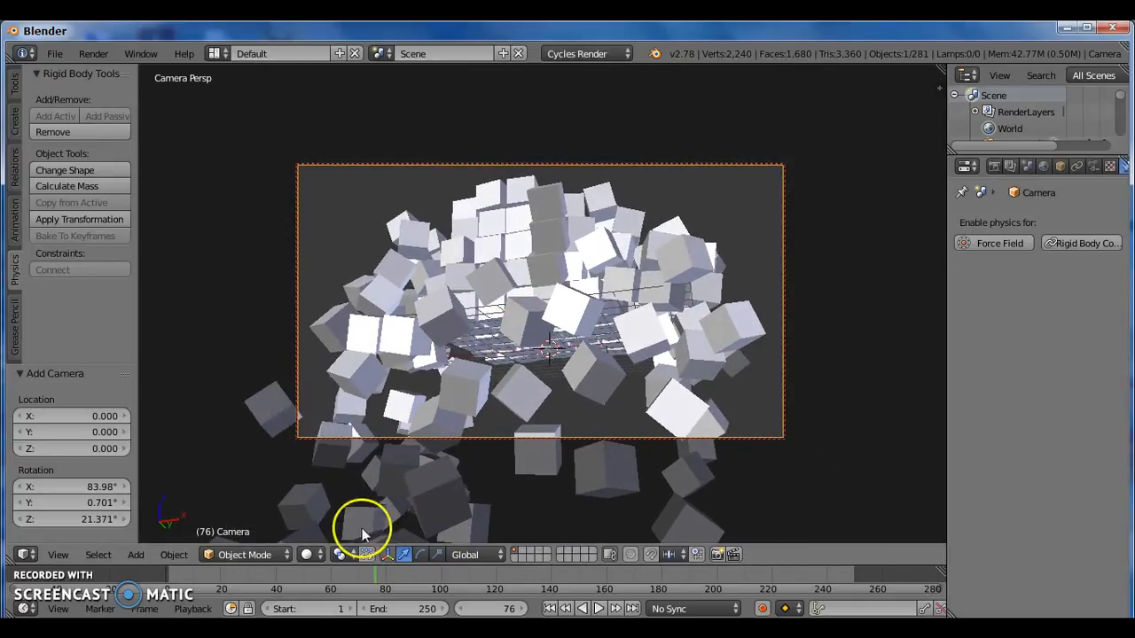
Switch the viewport to Rendered shading and reframe the camera closer to the colored cubes.
{"action": "left_click", "coordinate": [308, 554]}
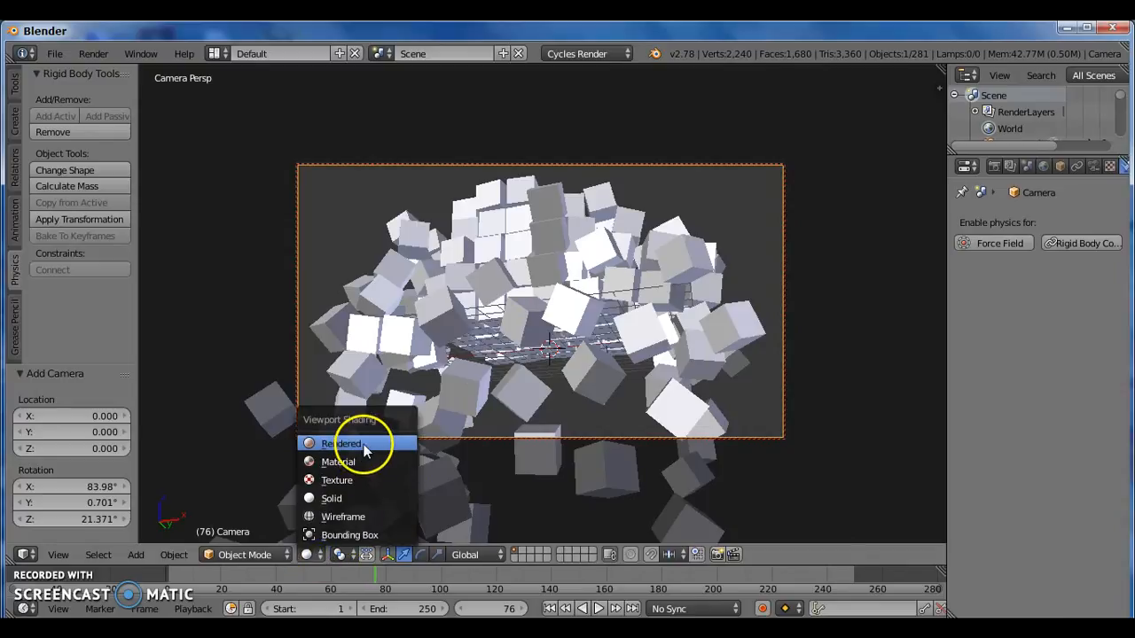
{"action": "left_click", "coordinate": [364, 443]}
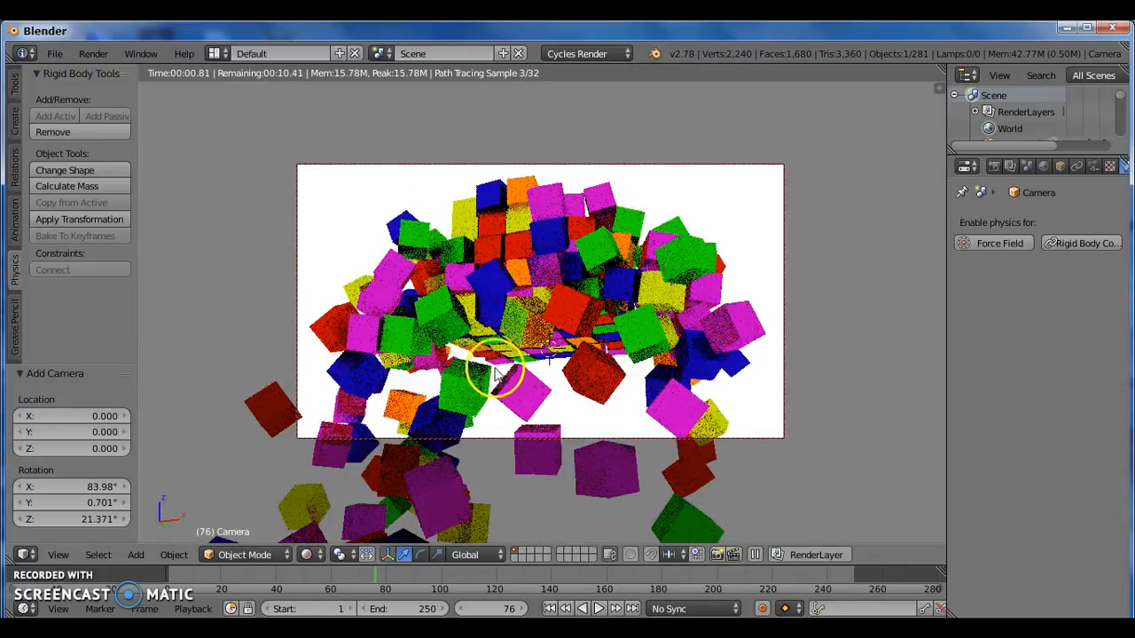
{"action": "middle_click_drag", "start_coordinate": [501, 384], "coordinate": [532, 278]}
{"action": "middle_click_drag", "start_coordinate": [499, 322], "coordinate": [507, 282]}
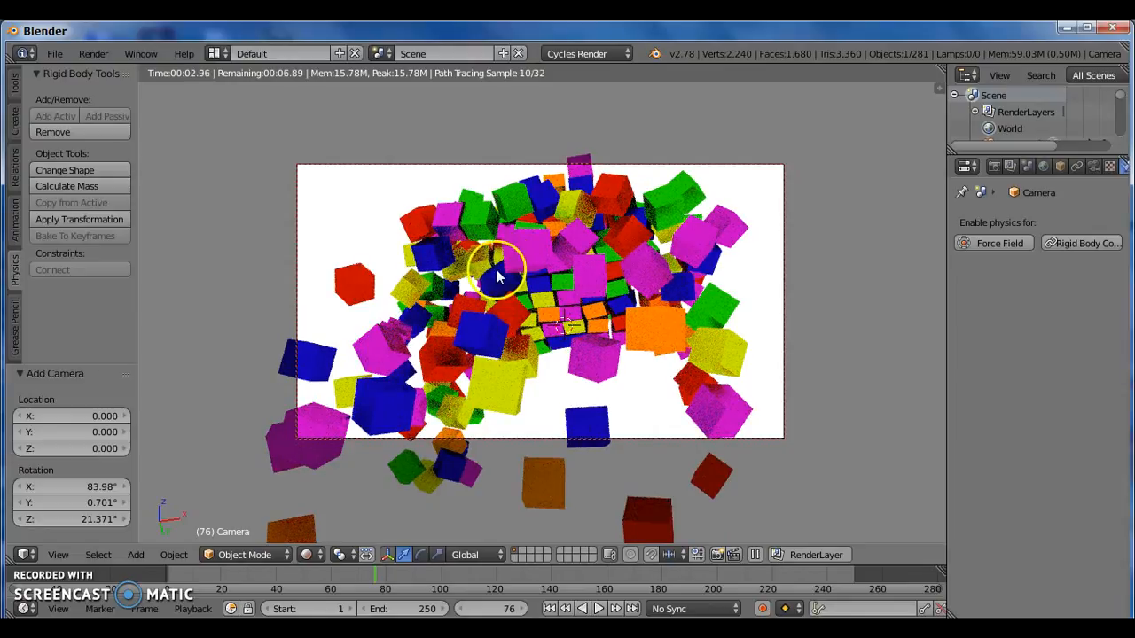
{"action": "scroll", "coordinate": [462, 280], "scroll_direction": "up", "scroll_amount": 2}
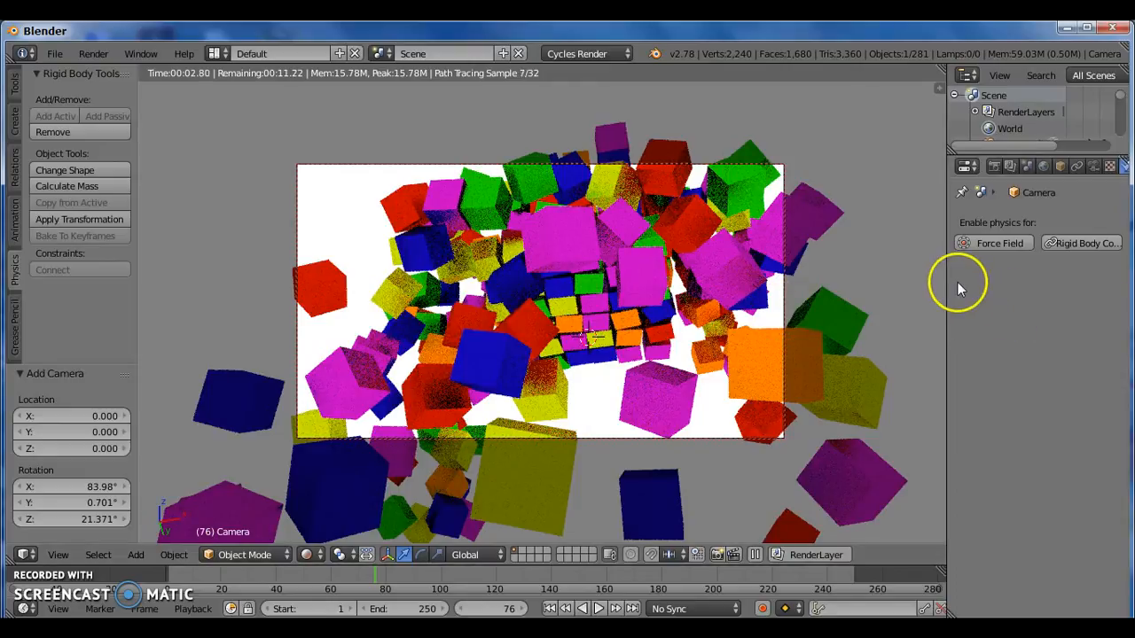
Widen the properties area and set the render resolution scale to 100%.
{"action": "left_click_drag", "start_coordinate": [946, 280], "coordinate": [904, 277]}
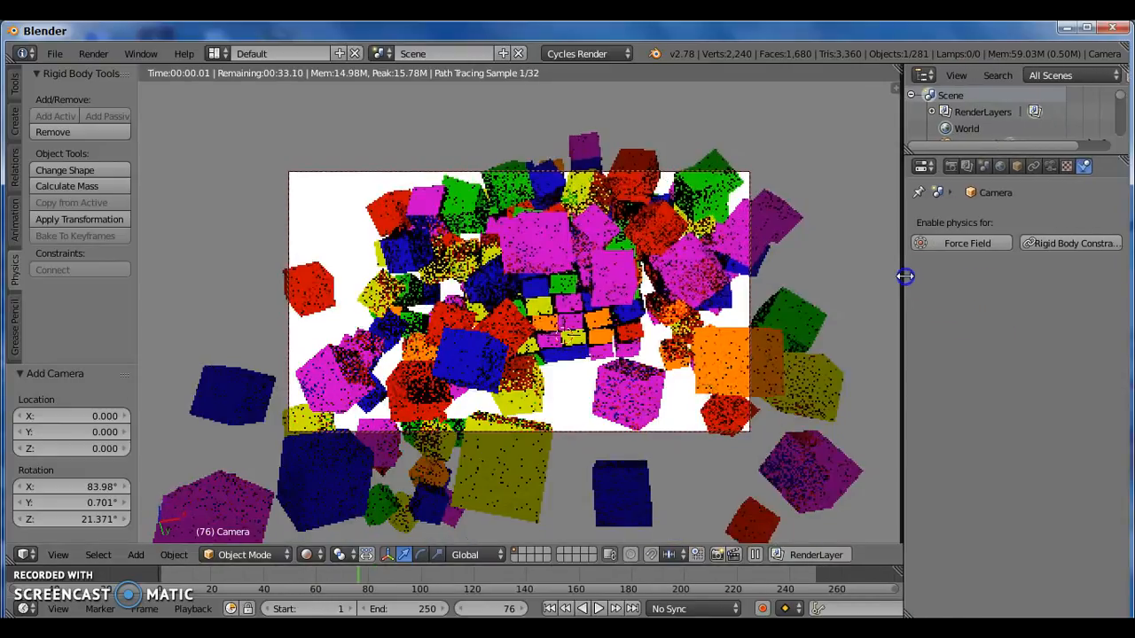
{"action": "left_click", "coordinate": [952, 166]}
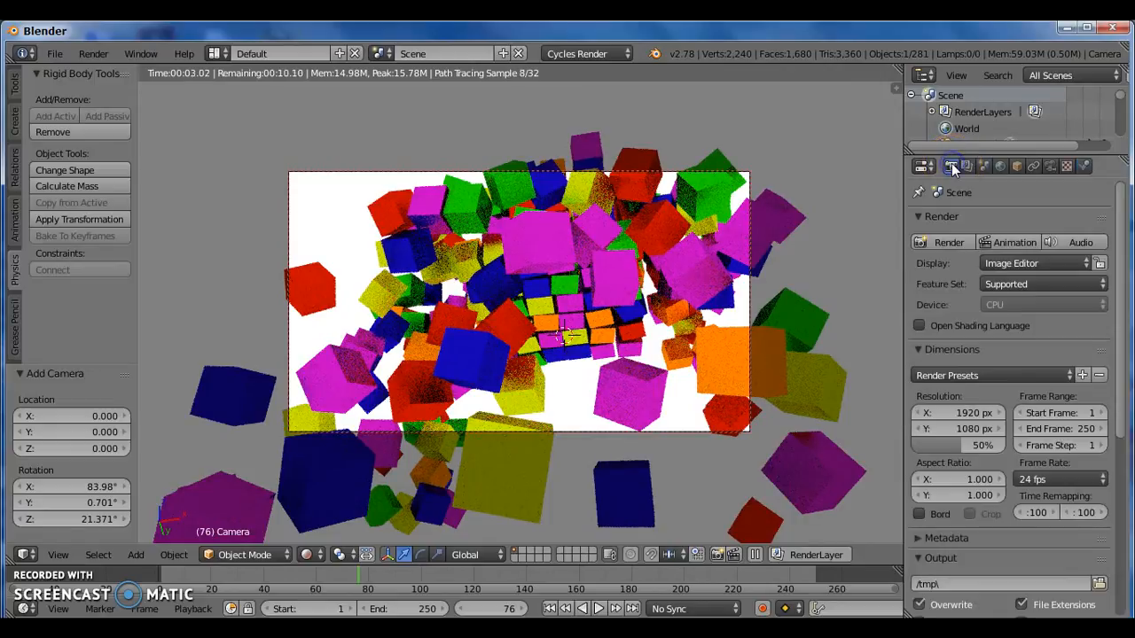
{"action": "scroll", "coordinate": [1002, 344], "scroll_direction": "down", "scroll_amount": 7}
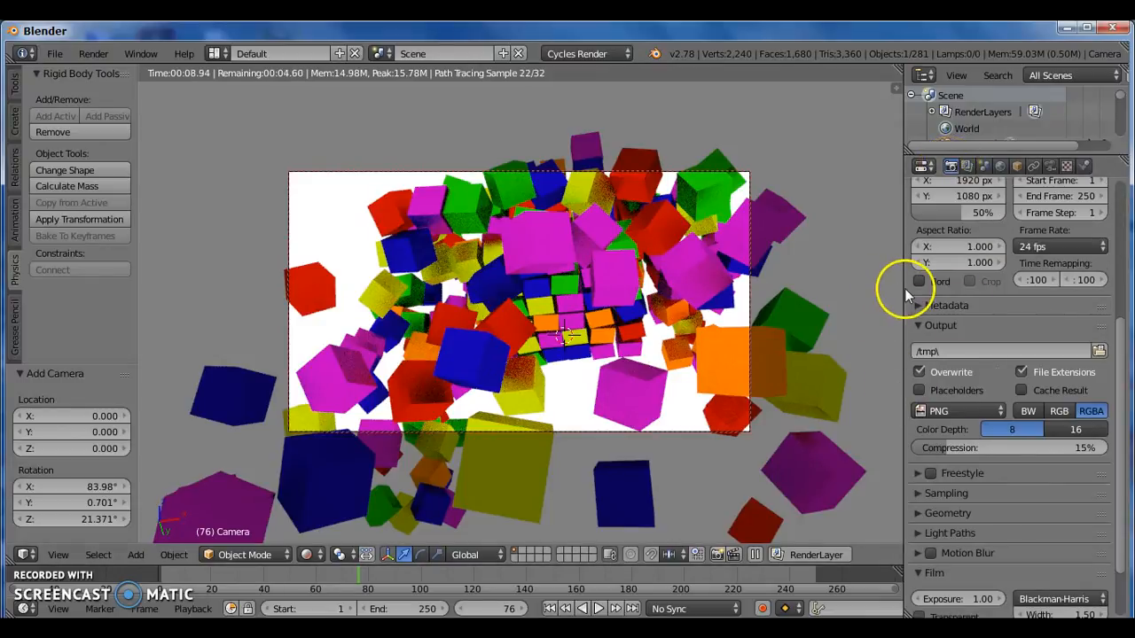
{"action": "left_click_drag", "start_coordinate": [887, 288], "coordinate": [868, 288]}
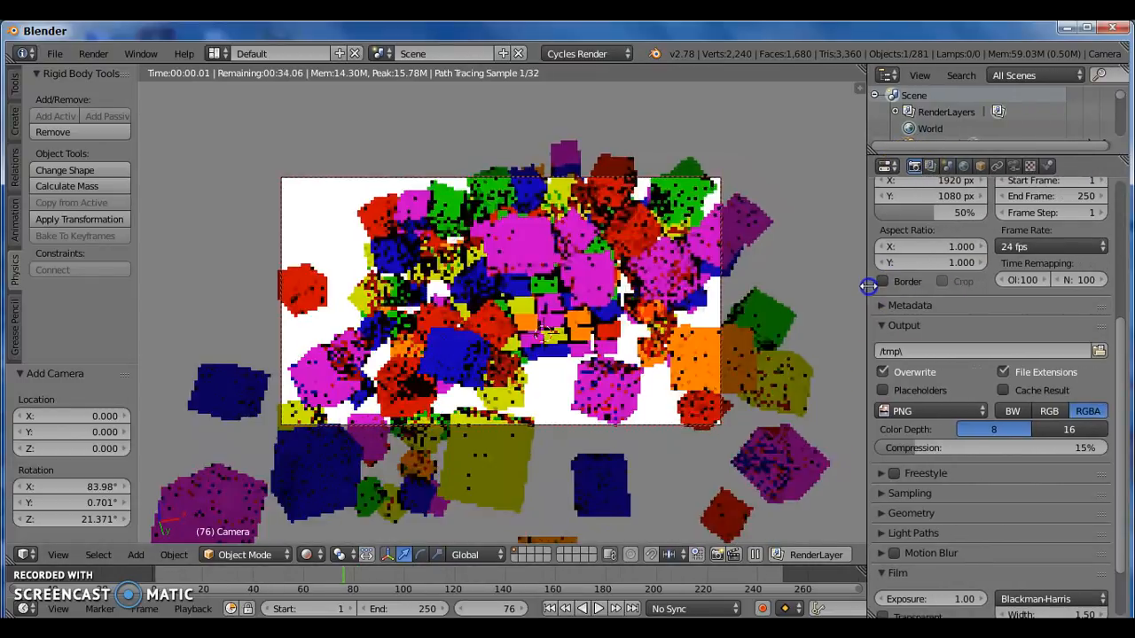
{"action": "scroll", "coordinate": [971, 328], "scroll_direction": "up", "scroll_amount": 2}
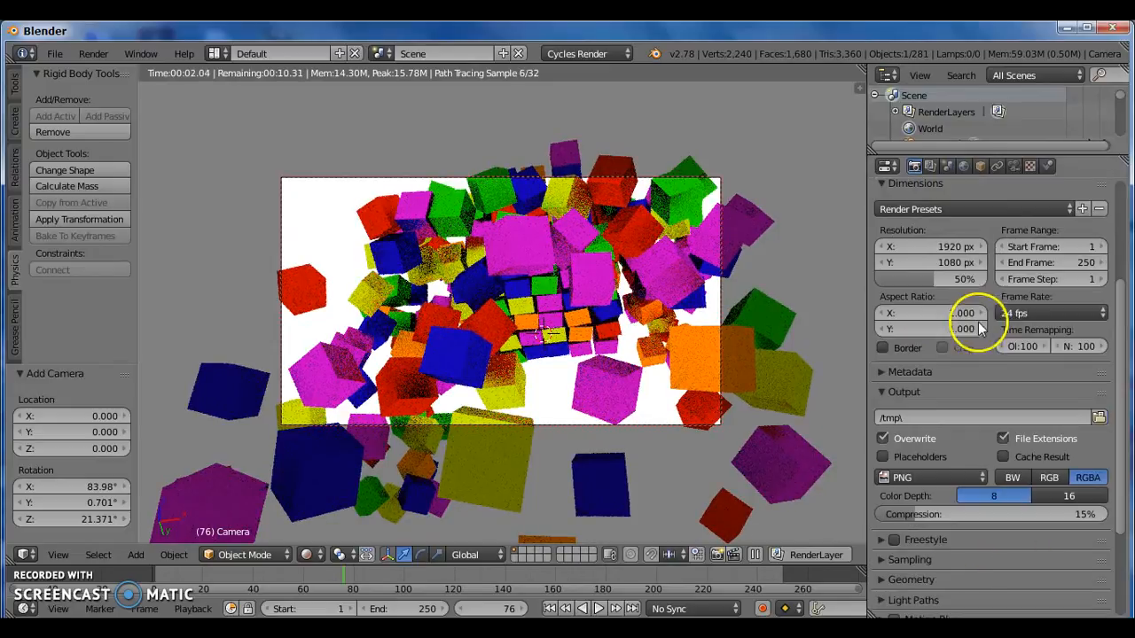
{"action": "left_click_drag", "start_coordinate": [929, 280], "coordinate": [1019, 286]}
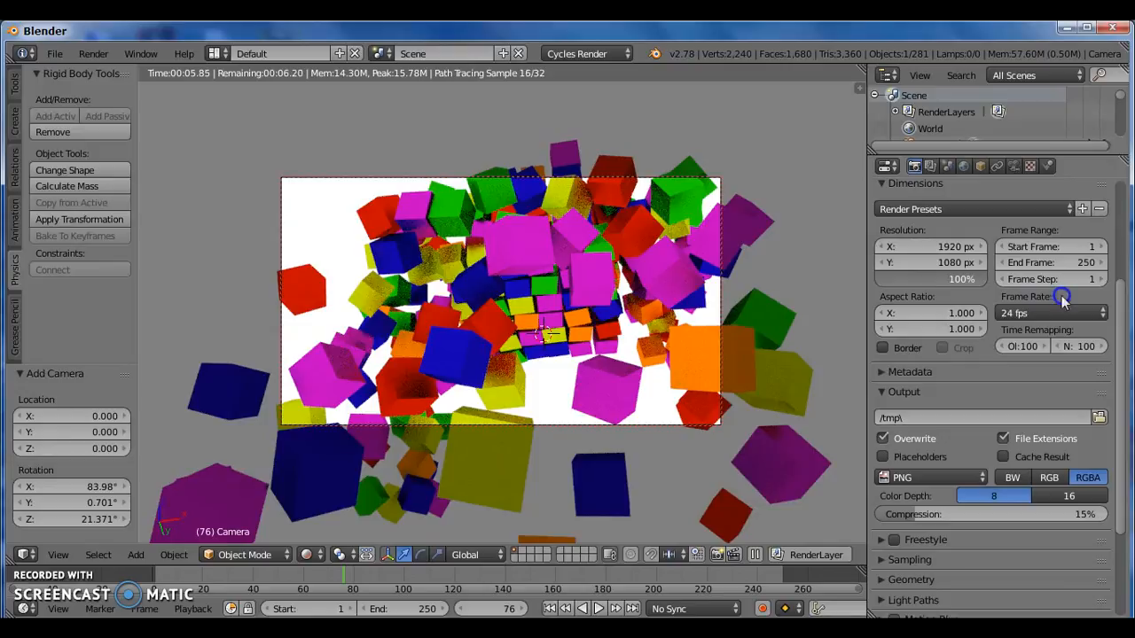
Set the render samples to 350 and the light sampling threshold to 1.00.
{"action": "scroll", "coordinate": [997, 351], "scroll_direction": "down", "scroll_amount": 4}
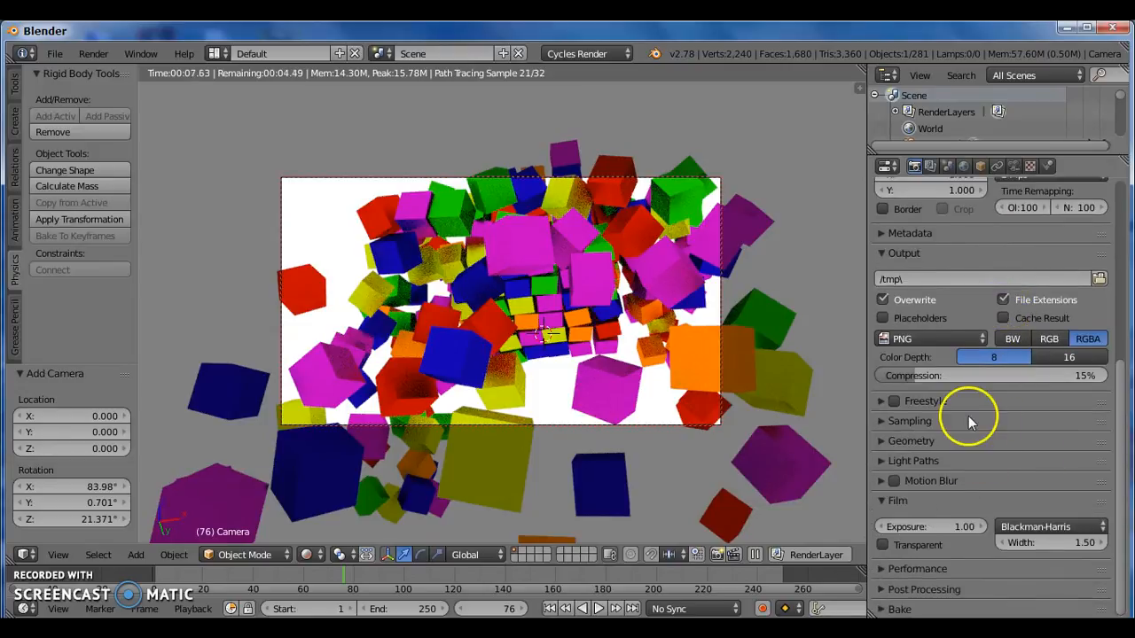
{"action": "left_click", "coordinate": [968, 417]}
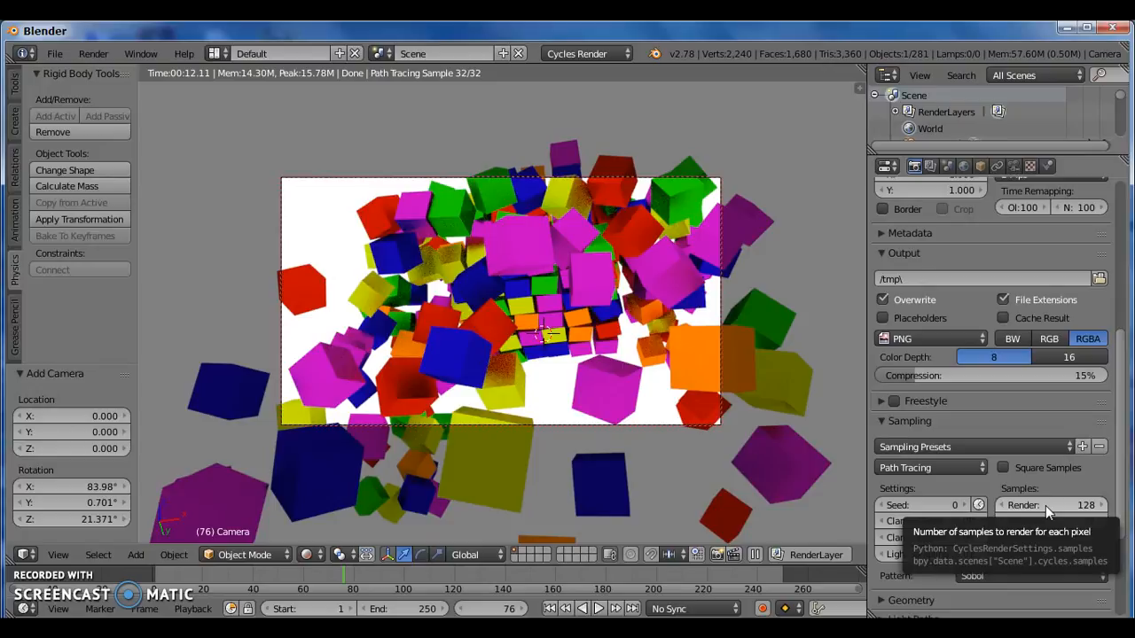
{"action": "left_click", "coordinate": [1045, 506]}
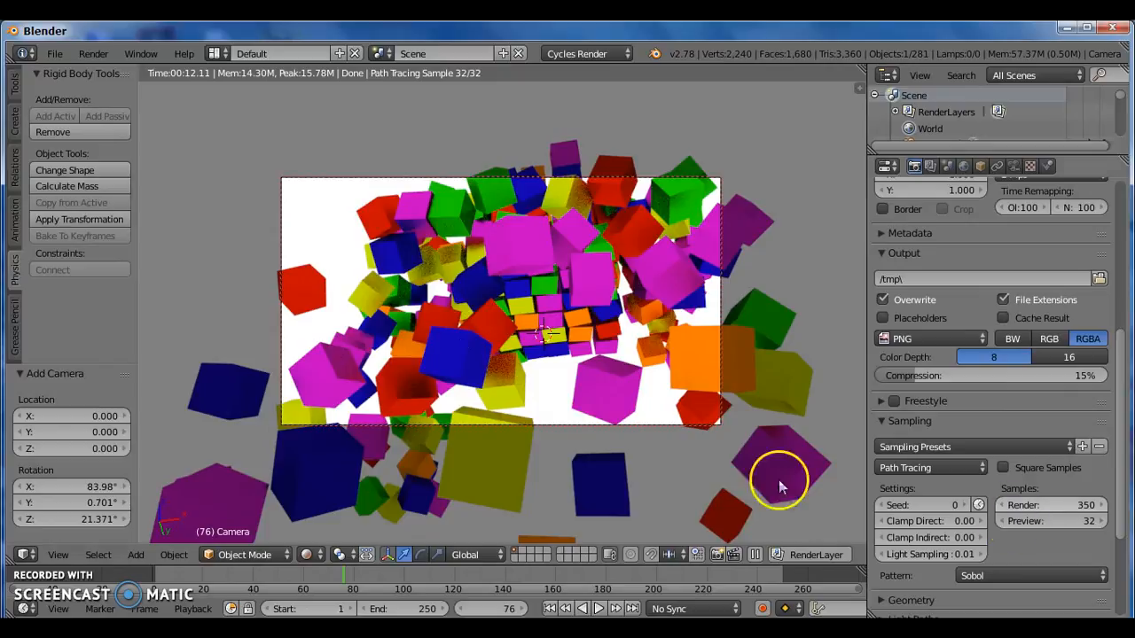
{"action": "left_click", "coordinate": [929, 555]}
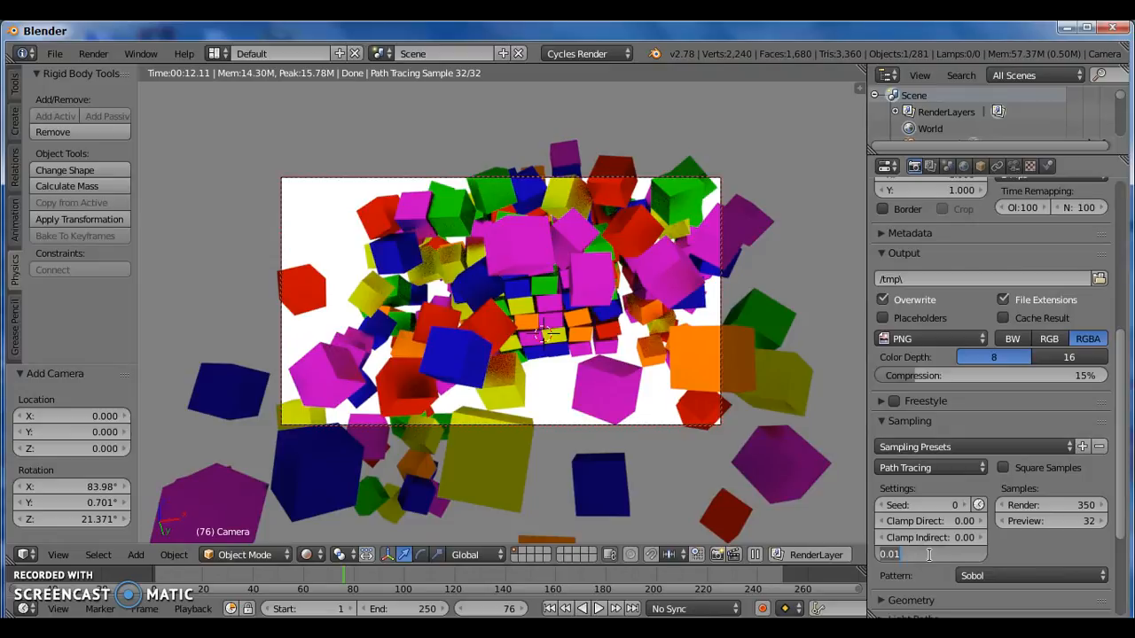
{"action": "key", "text": "Return"}
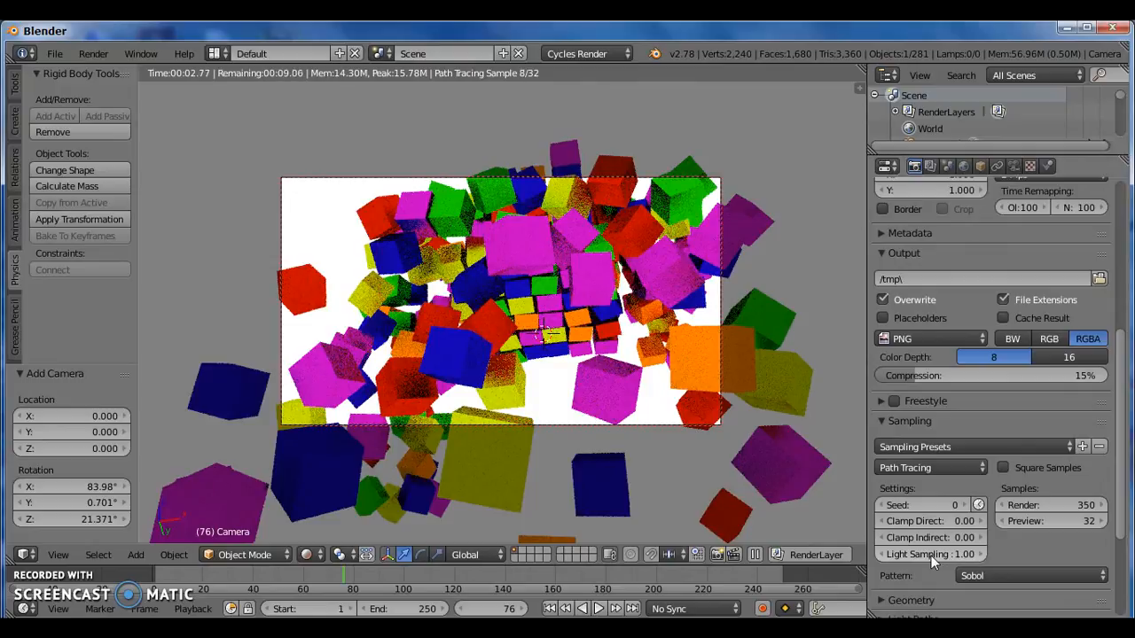
Render frame 76 as a still image and fit the result in view.
{"action": "scroll", "coordinate": [930, 556], "scroll_direction": "up", "scroll_amount": 8}
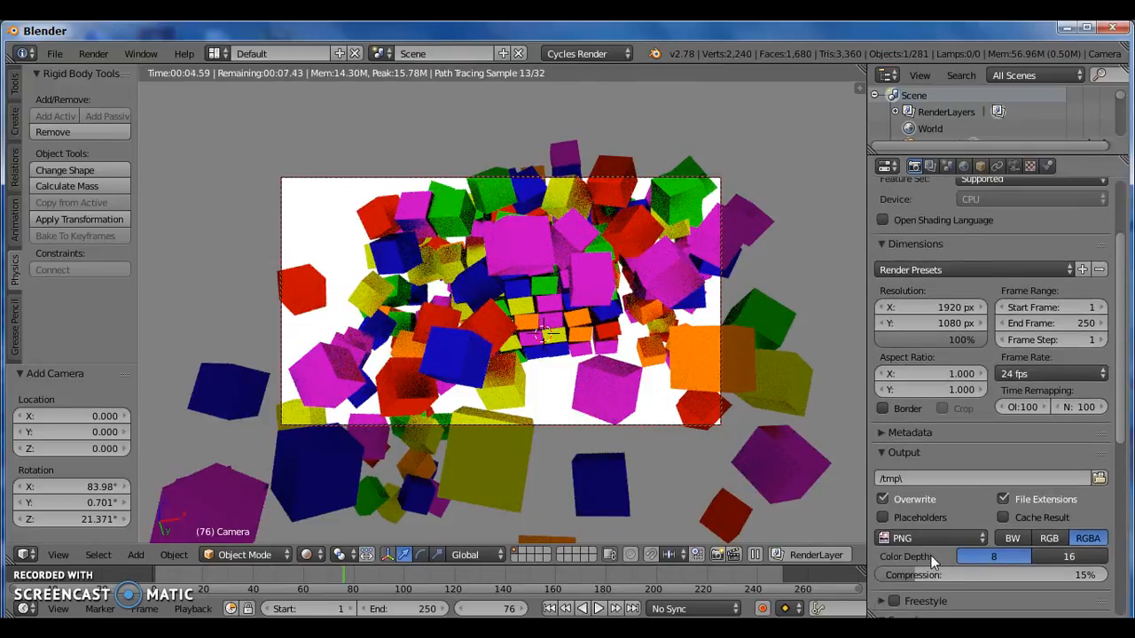
{"action": "scroll", "coordinate": [930, 555], "scroll_direction": "up", "scroll_amount": 1}
{"action": "left_click", "coordinate": [914, 244]}
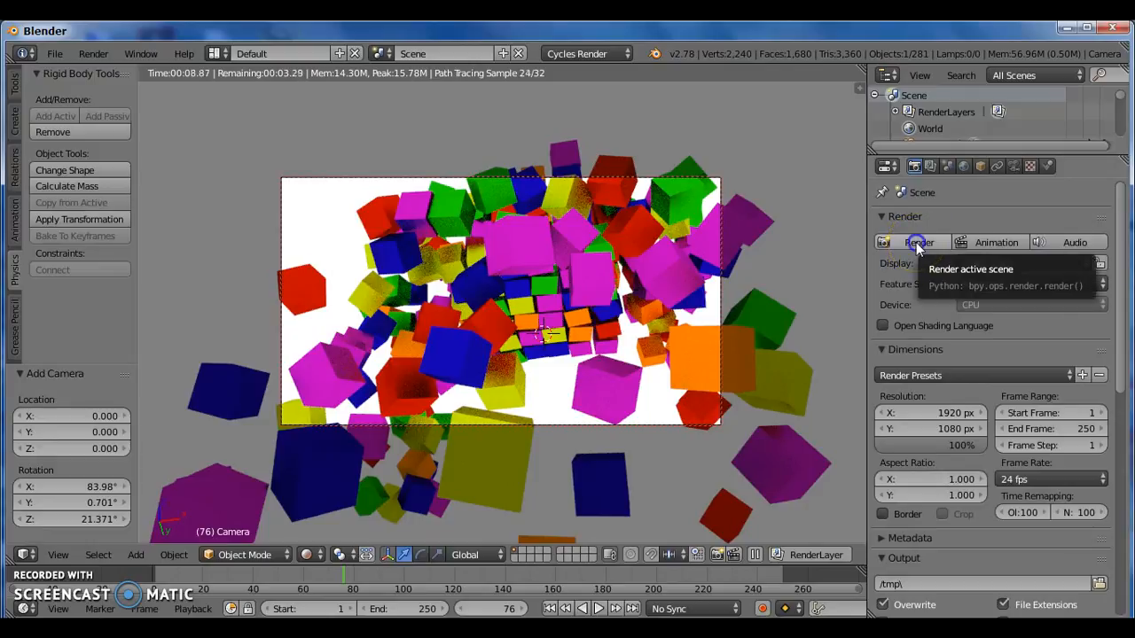
{"action": "left_click", "coordinate": [915, 242]}
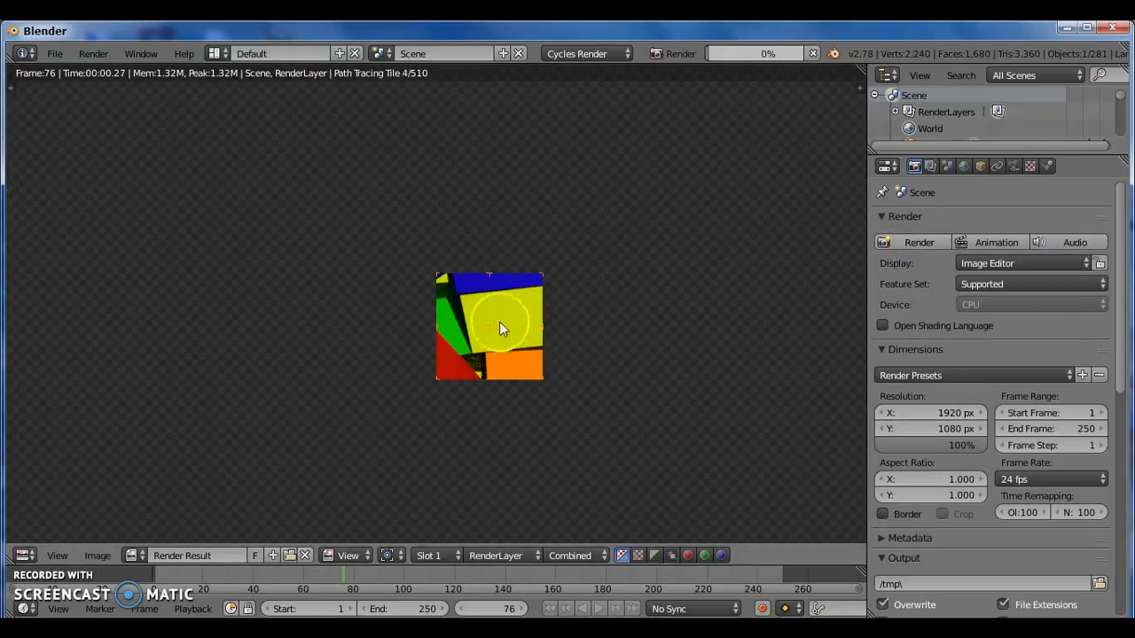
{"action": "scroll", "coordinate": [484, 305], "scroll_direction": "down", "scroll_amount": 3}
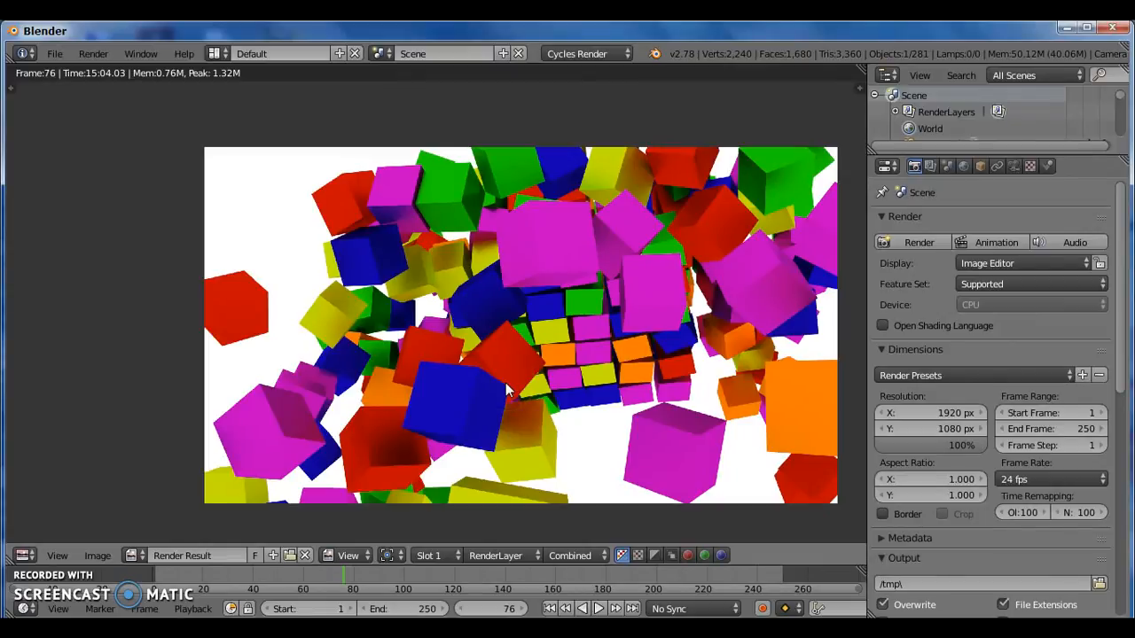
Start saving the rendered image as a file and name it Falling Blocks.png.
{"action": "key", "text": "F3"}
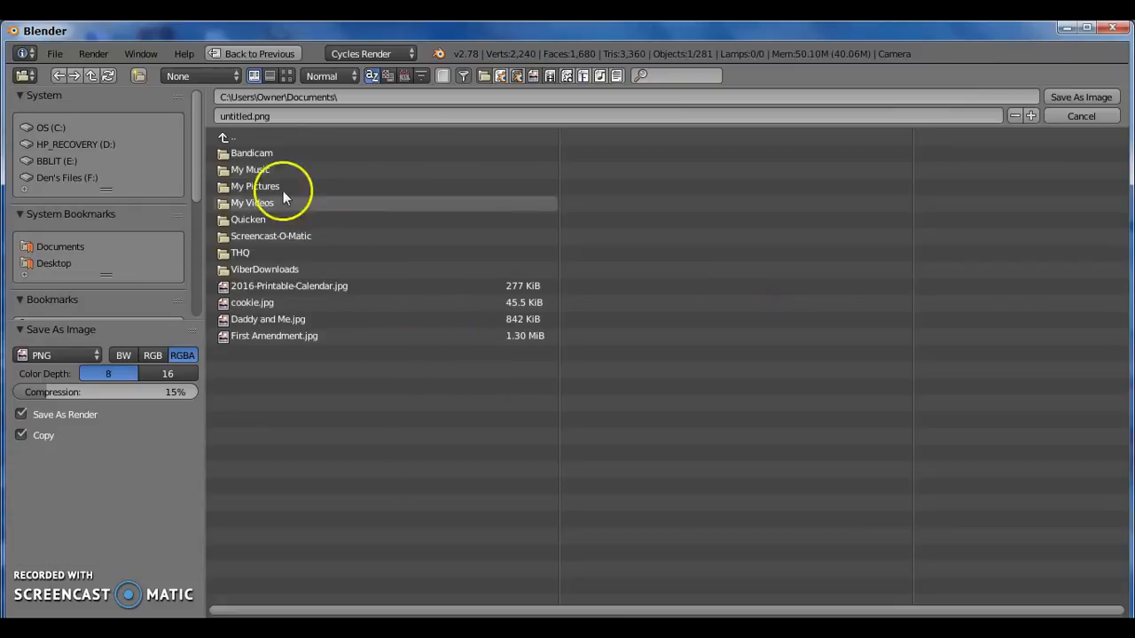
{"action": "left_click", "coordinate": [254, 117]}
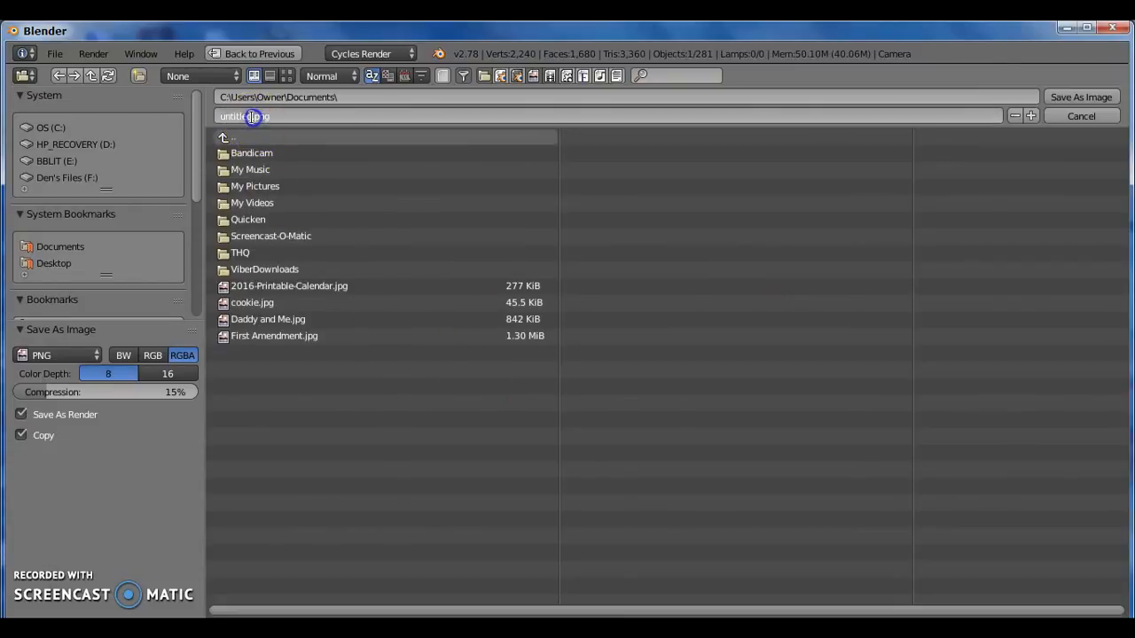
{"action": "key", "text": "BackSpace"}
{"action": "key", "text": "BackSpace"}
{"action": "key", "text": "BackSpace"}
{"action": "key", "text": "BackSpace"}
{"action": "key", "text": "BackSpace"}
{"action": "key", "text": "BackSpace"}
{"action": "key", "text": "BackSpace"}
{"action": "key", "text": "BackSpace"}
{"action": "type", "text": "Falling Blocks"}
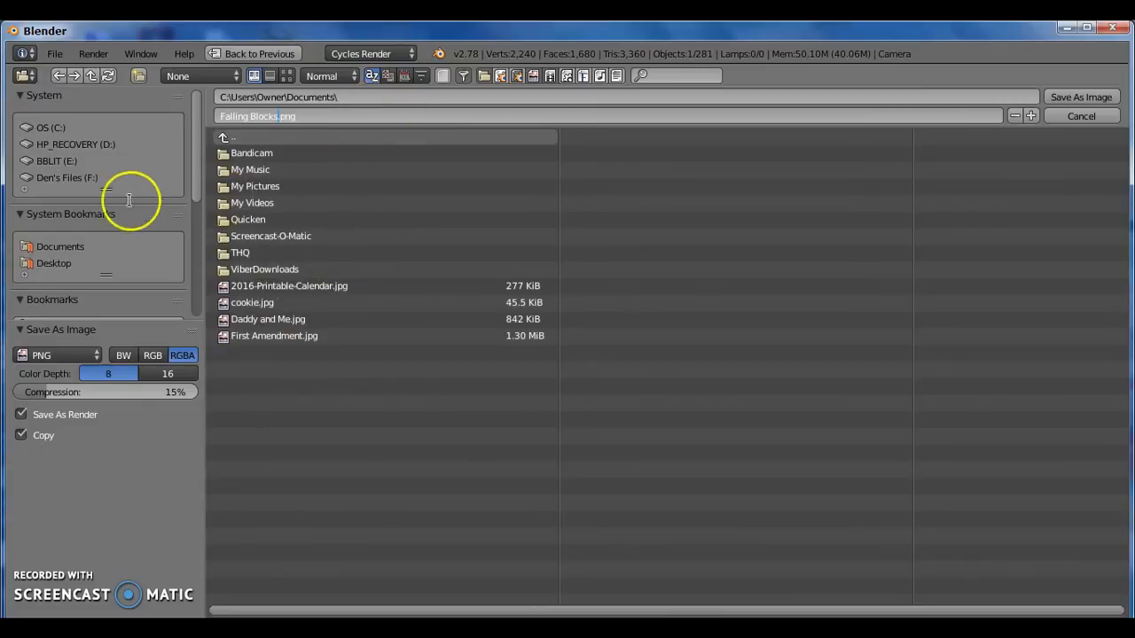
Choose the Blender folder on the F: drive as the destination and save the image there.
{"action": "left_click", "coordinate": [52, 178]}
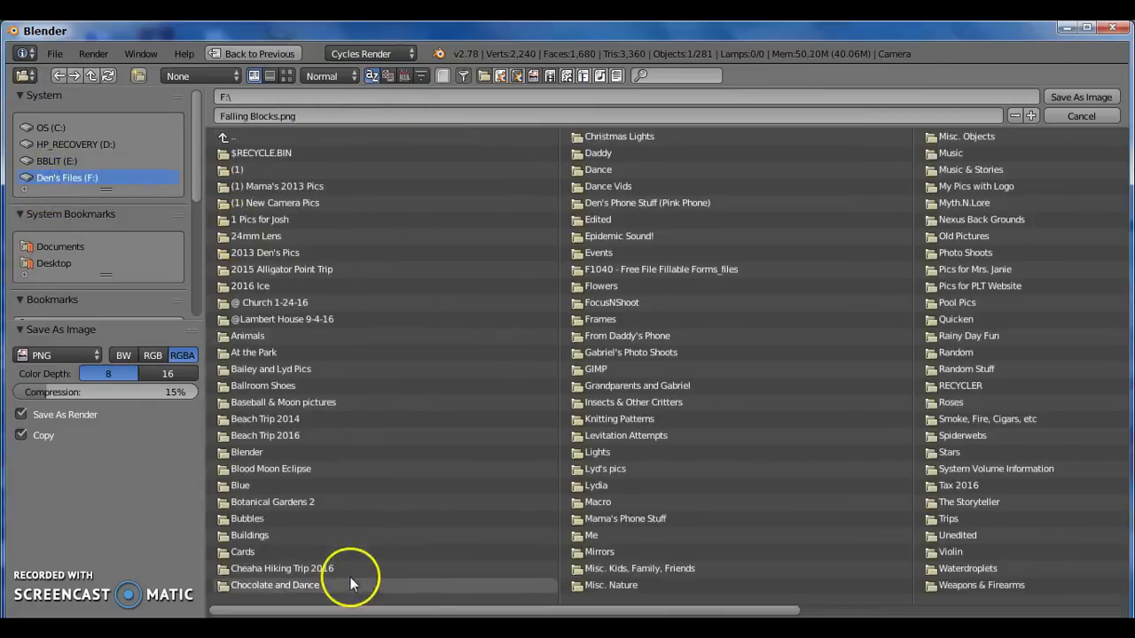
{"action": "left_click", "coordinate": [324, 452]}
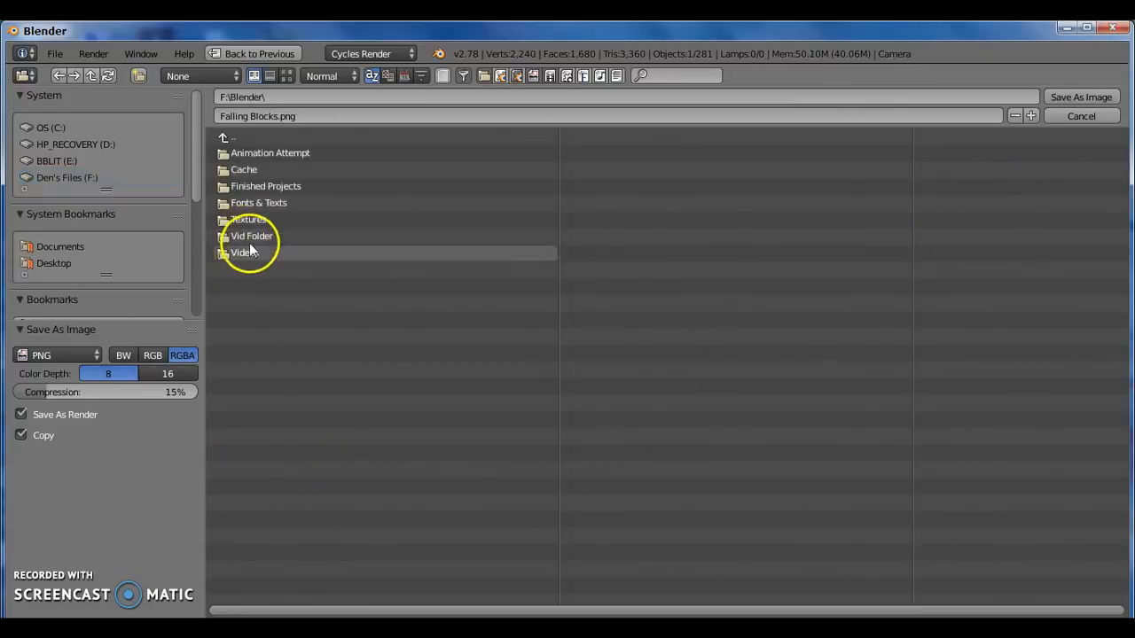
{"action": "left_click", "coordinate": [1069, 97]}
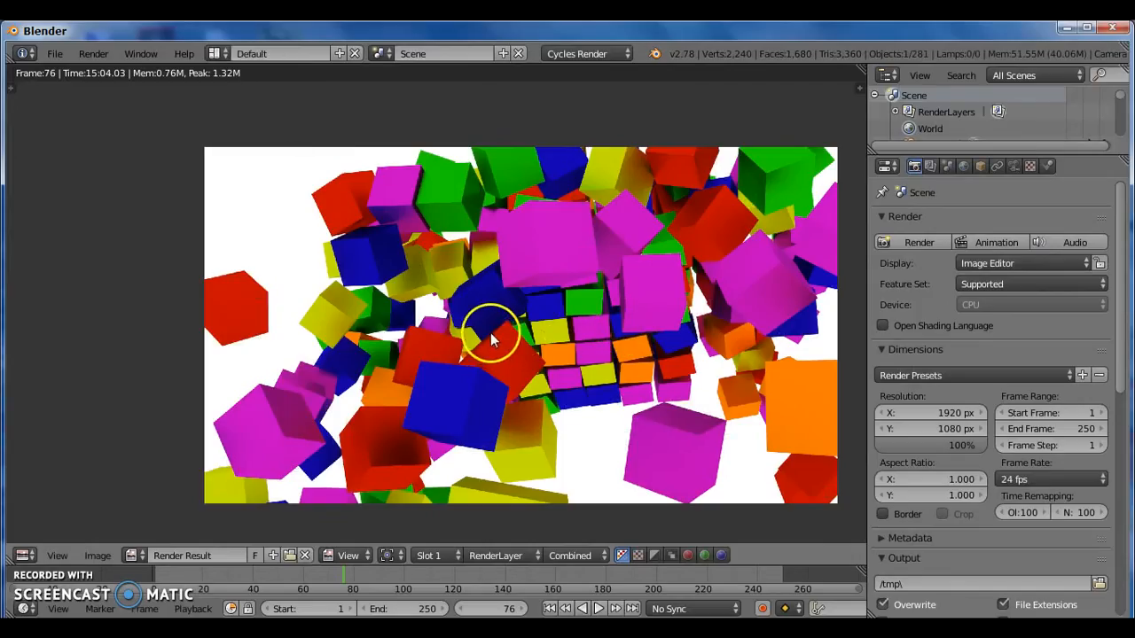
Examine the rendered cubes up close and as a whole, and review the render's dimensions, output and sampling settings.
{"action": "scroll", "coordinate": [532, 301], "scroll_direction": "up", "scroll_amount": 5}
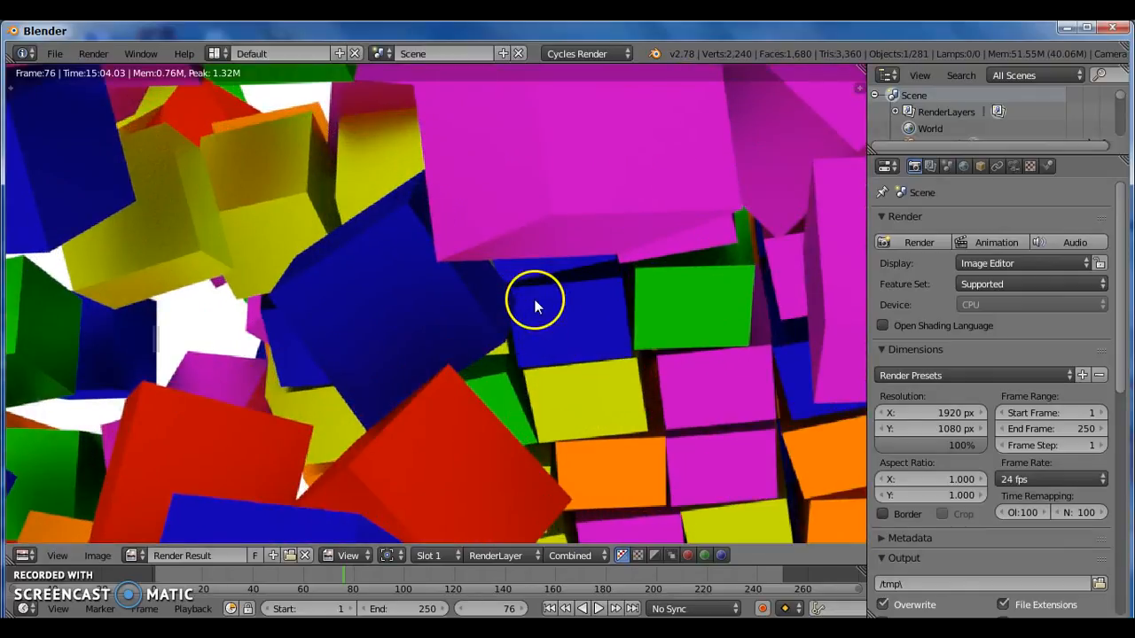
{"action": "scroll", "coordinate": [517, 359], "scroll_direction": "down", "scroll_amount": 4}
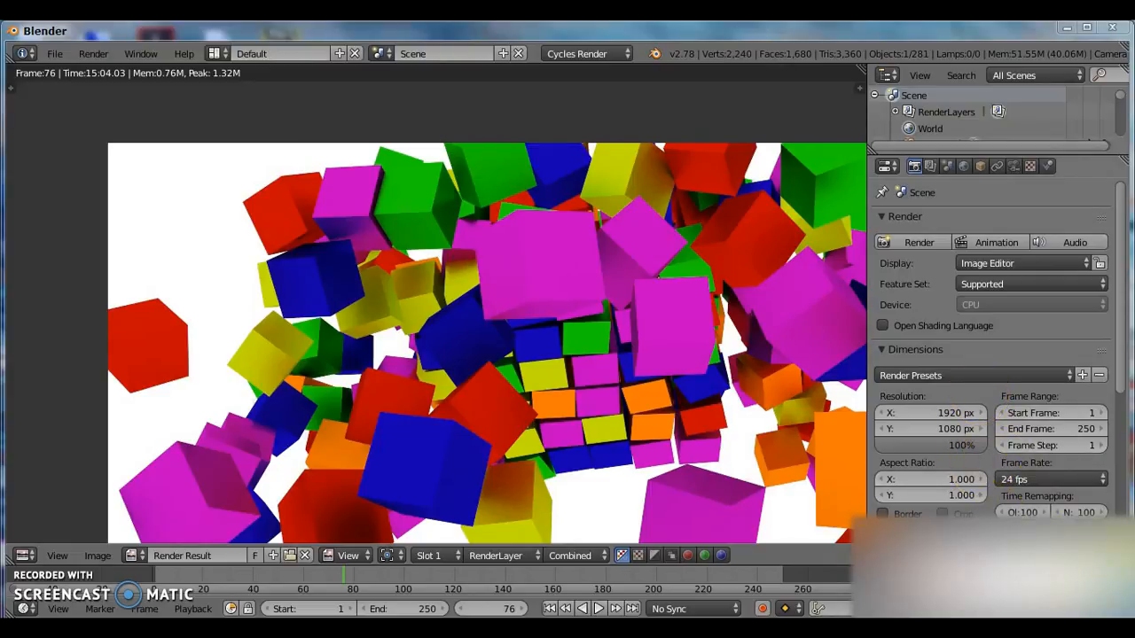
{"action": "left_click_drag", "start_coordinate": [1119, 377], "coordinate": [1126, 550]}
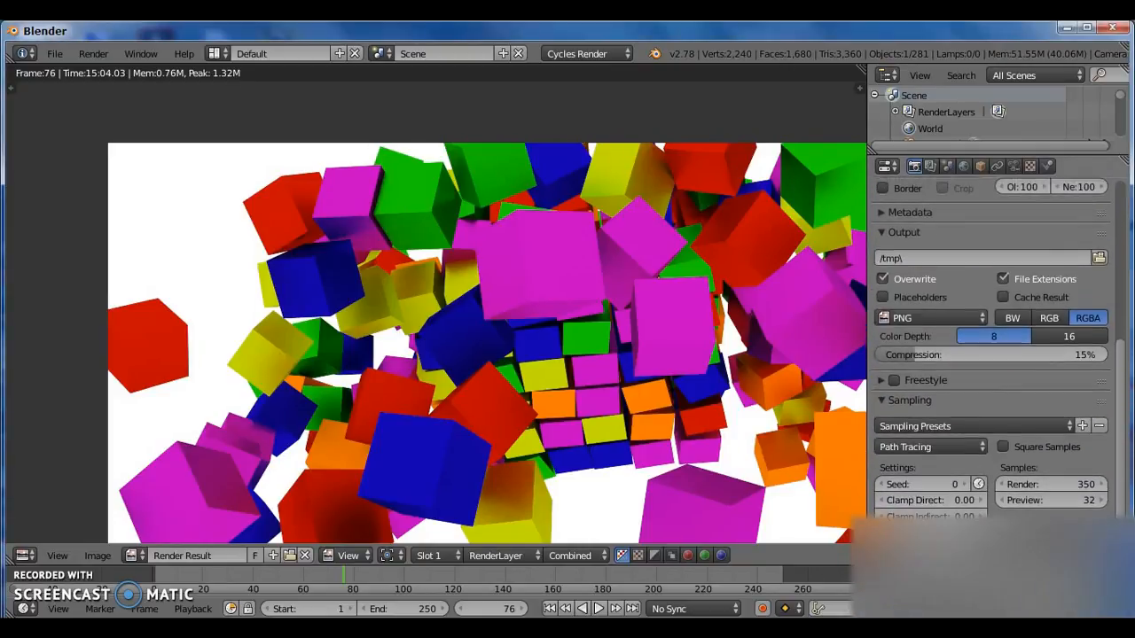
{"action": "left_click", "coordinate": [1060, 485]}
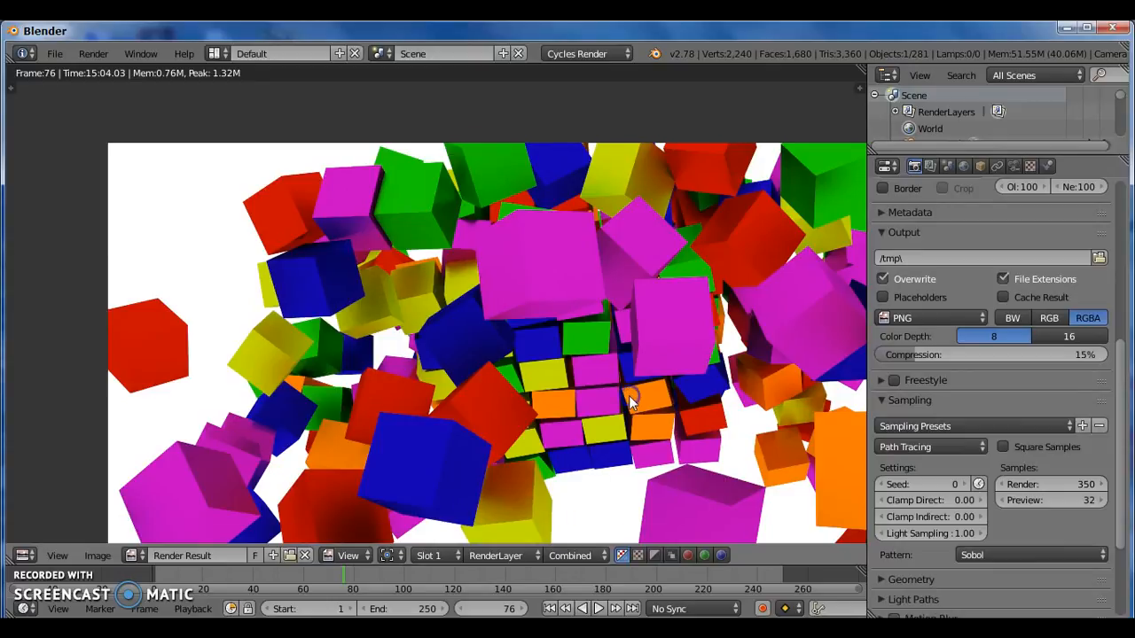
{"action": "scroll", "coordinate": [628, 395], "scroll_direction": "down", "scroll_amount": 2}
{"action": "middle_click_drag", "start_coordinate": [613, 399], "coordinate": [561, 285]}
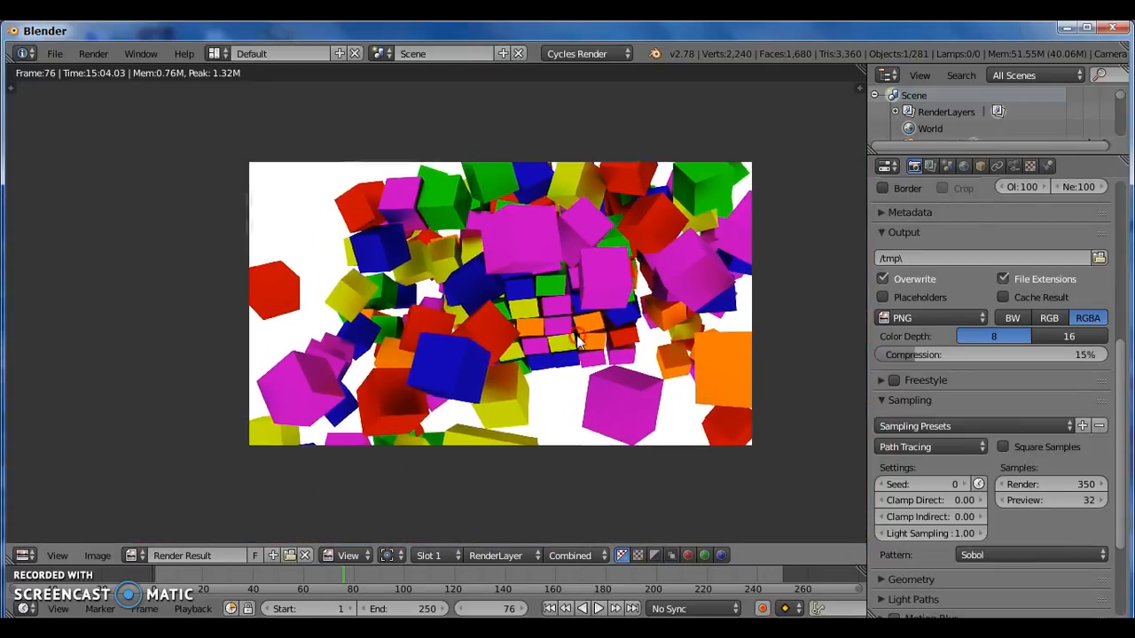
{"action": "scroll", "coordinate": [499, 301], "scroll_direction": "up", "scroll_amount": 1}
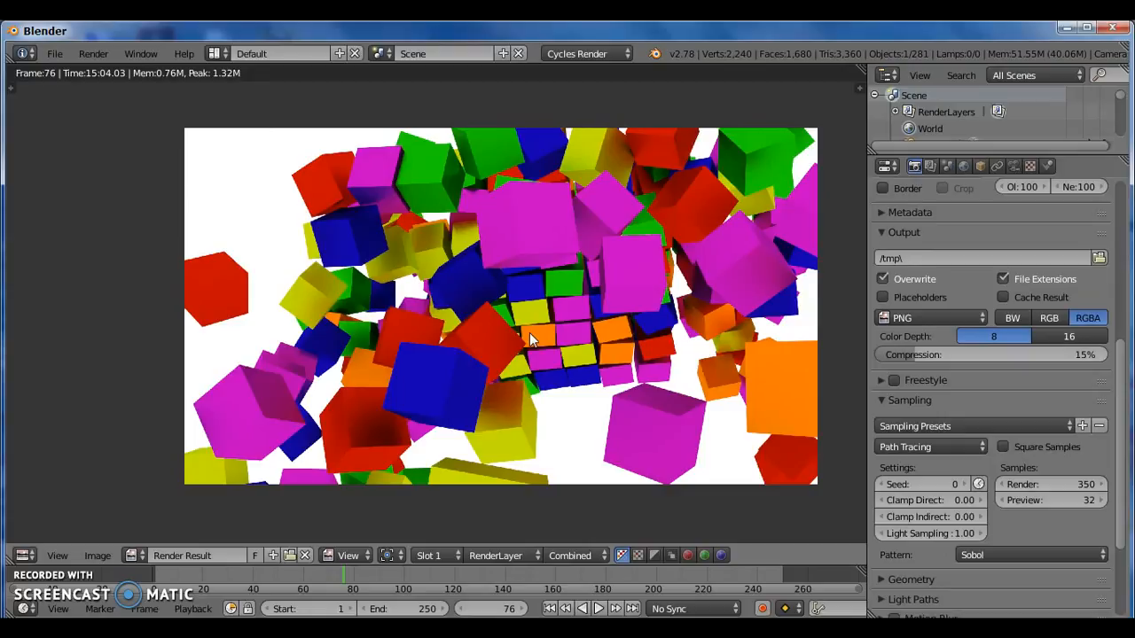
{"action": "mouse_move", "coordinate": [529, 333]}
{"action": "left_mouse_down"}
{"action": "mouse_move", "coordinate": [530, 344]}
{"action": "mouse_move", "coordinate": [558, 330]}
{"action": "left_mouse_up"}
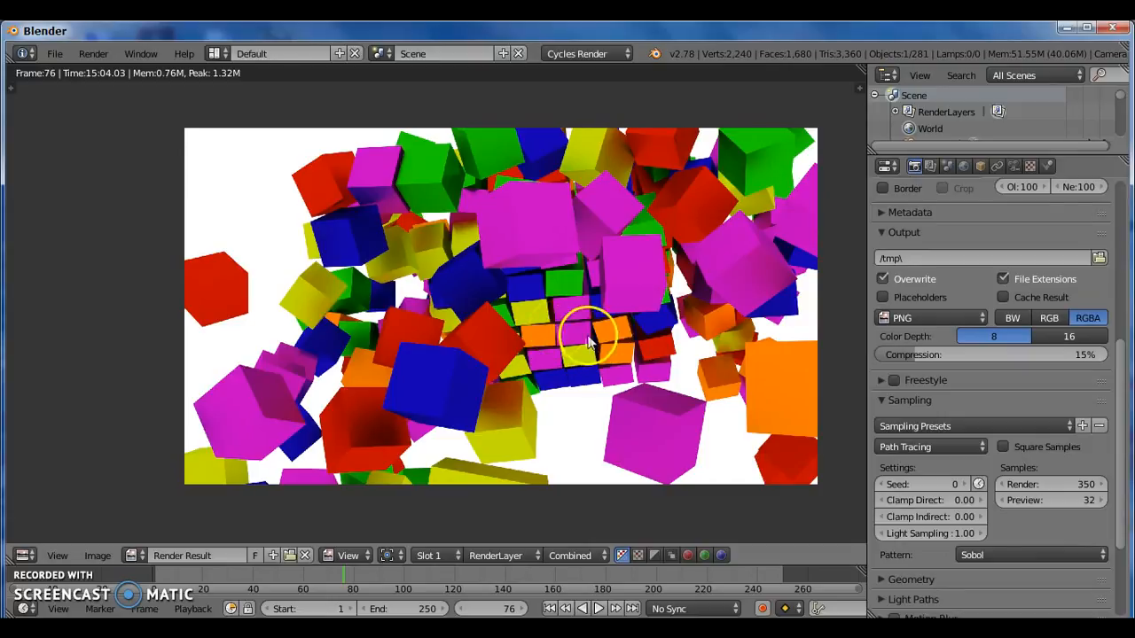
{"action": "scroll", "coordinate": [975, 380], "scroll_direction": "up", "scroll_amount": 5}
{"action": "scroll", "coordinate": [976, 380], "scroll_direction": "up", "scroll_amount": 5}
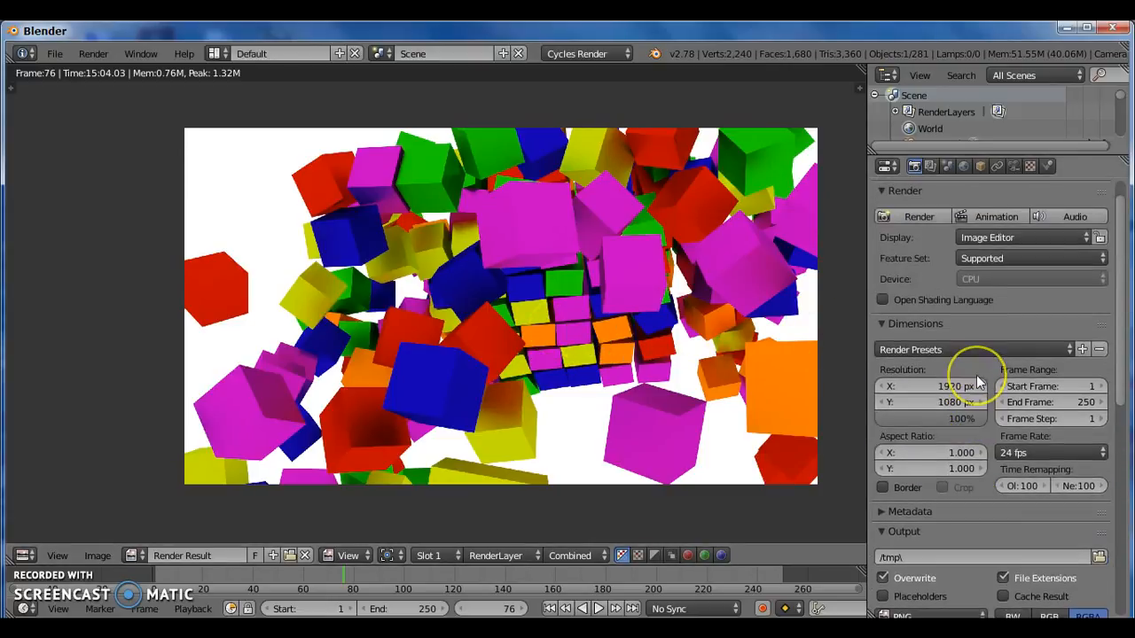
{"action": "scroll", "coordinate": [976, 375], "scroll_direction": "down", "scroll_amount": 1}
{"action": "scroll", "coordinate": [1002, 314], "scroll_direction": "down", "scroll_amount": 12}
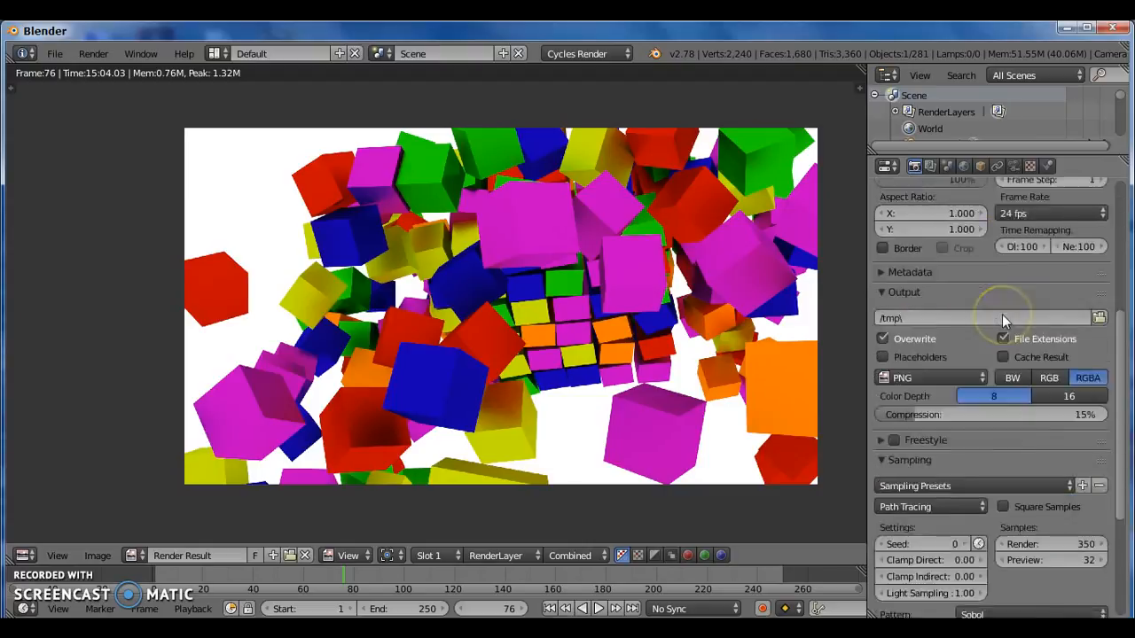
{"action": "scroll", "coordinate": [1000, 443], "scroll_direction": "up", "scroll_amount": 11}
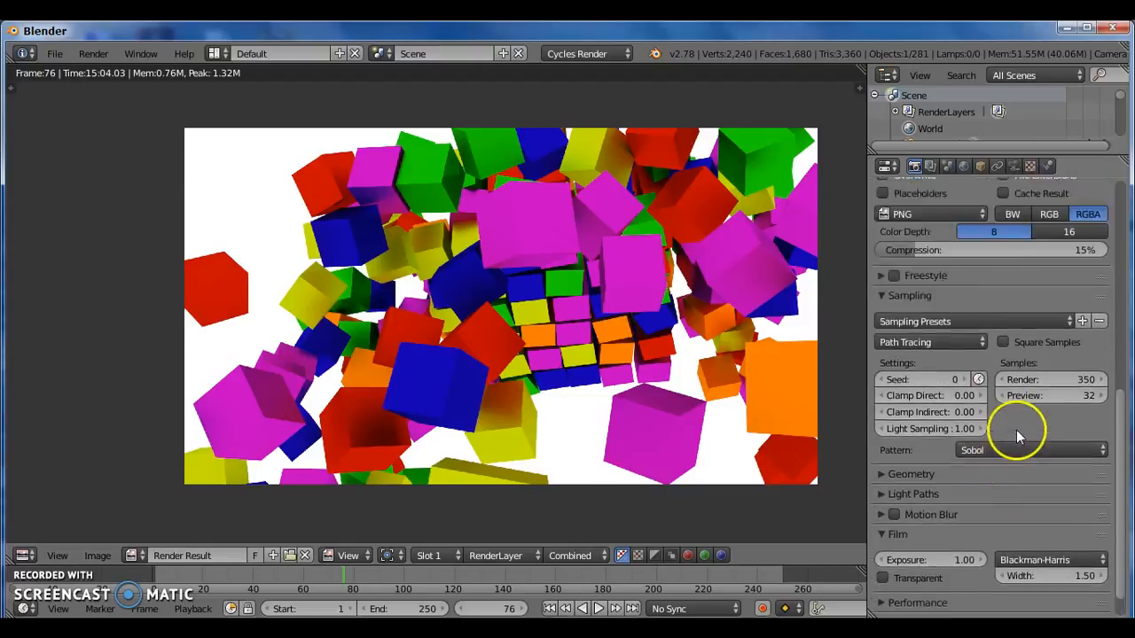
{"action": "scroll", "coordinate": [999, 470], "scroll_direction": "up", "scroll_amount": 2}
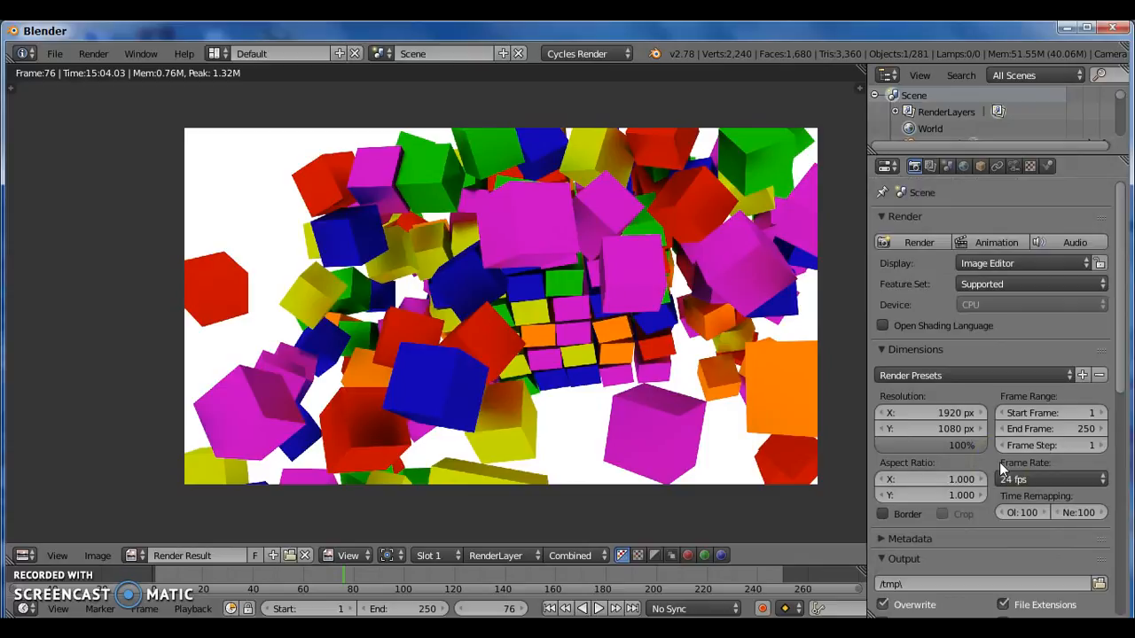